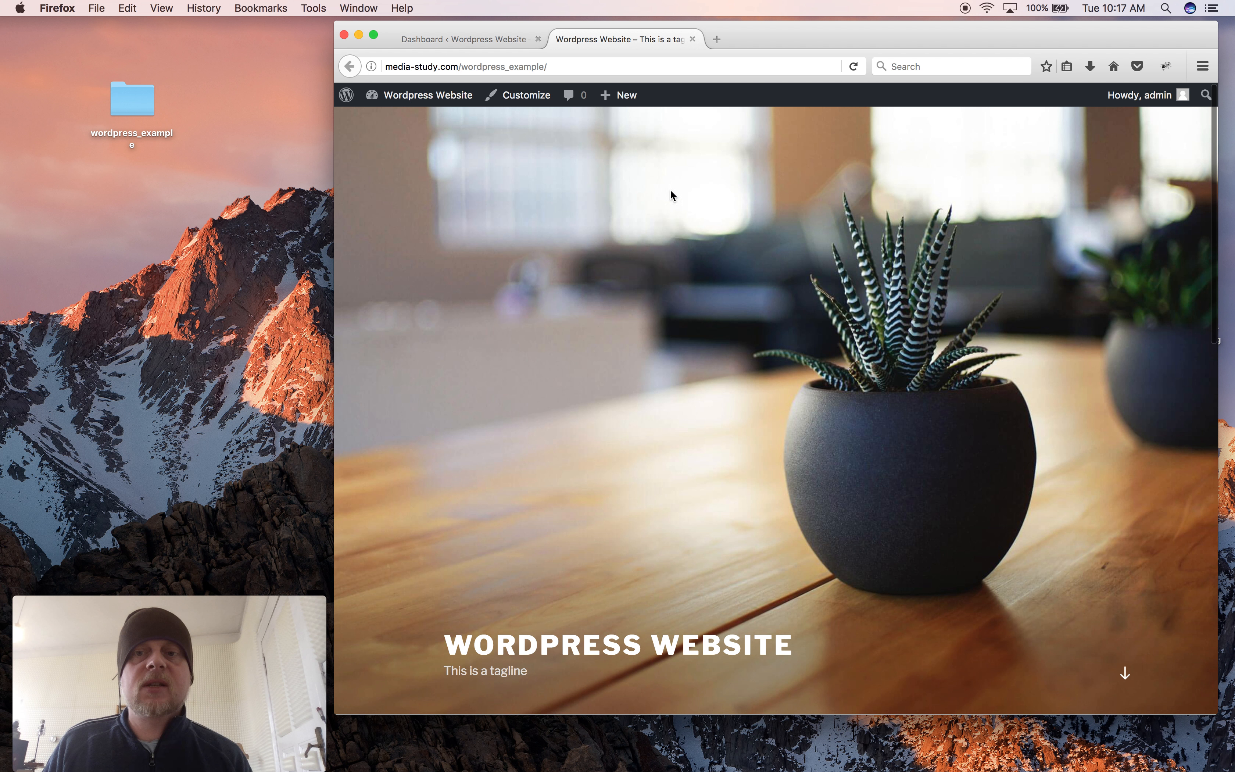
Step: Compare the WordPress dashboard with the public site and look over the admin toolbar's content options
click(431, 39)
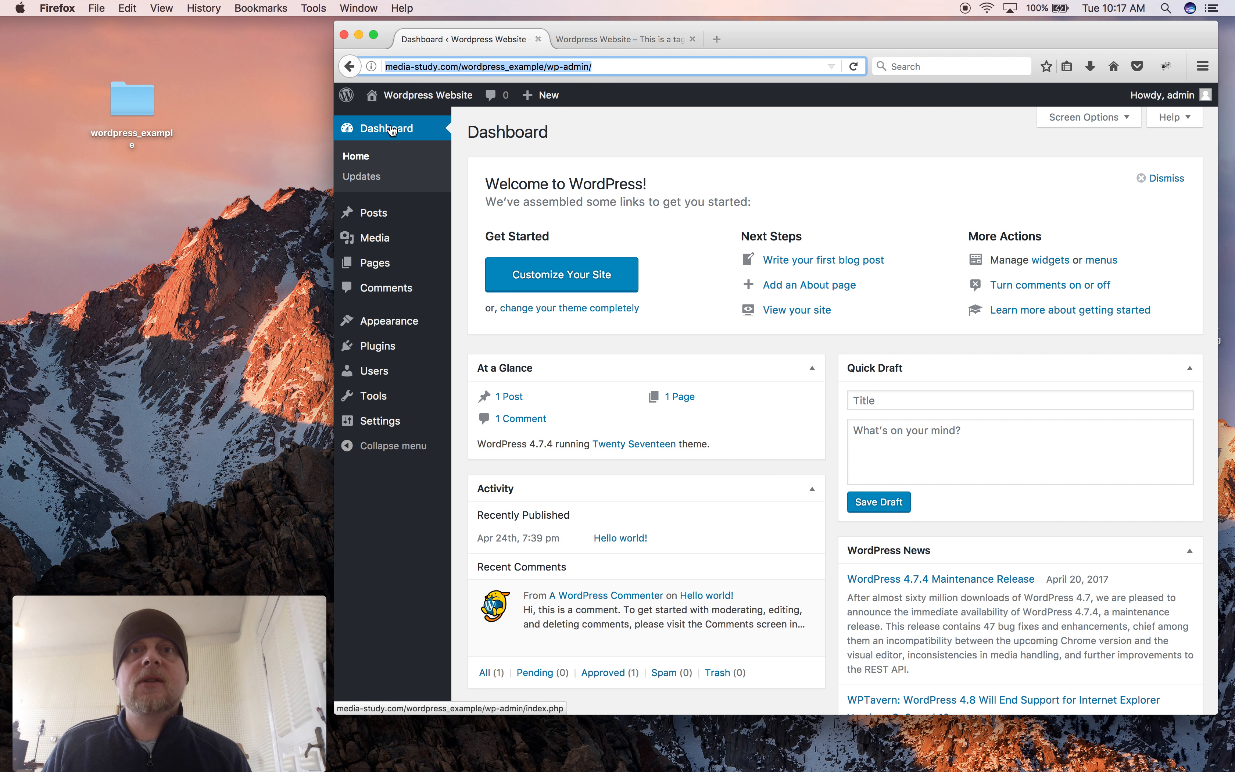
mouse_move(542, 95)
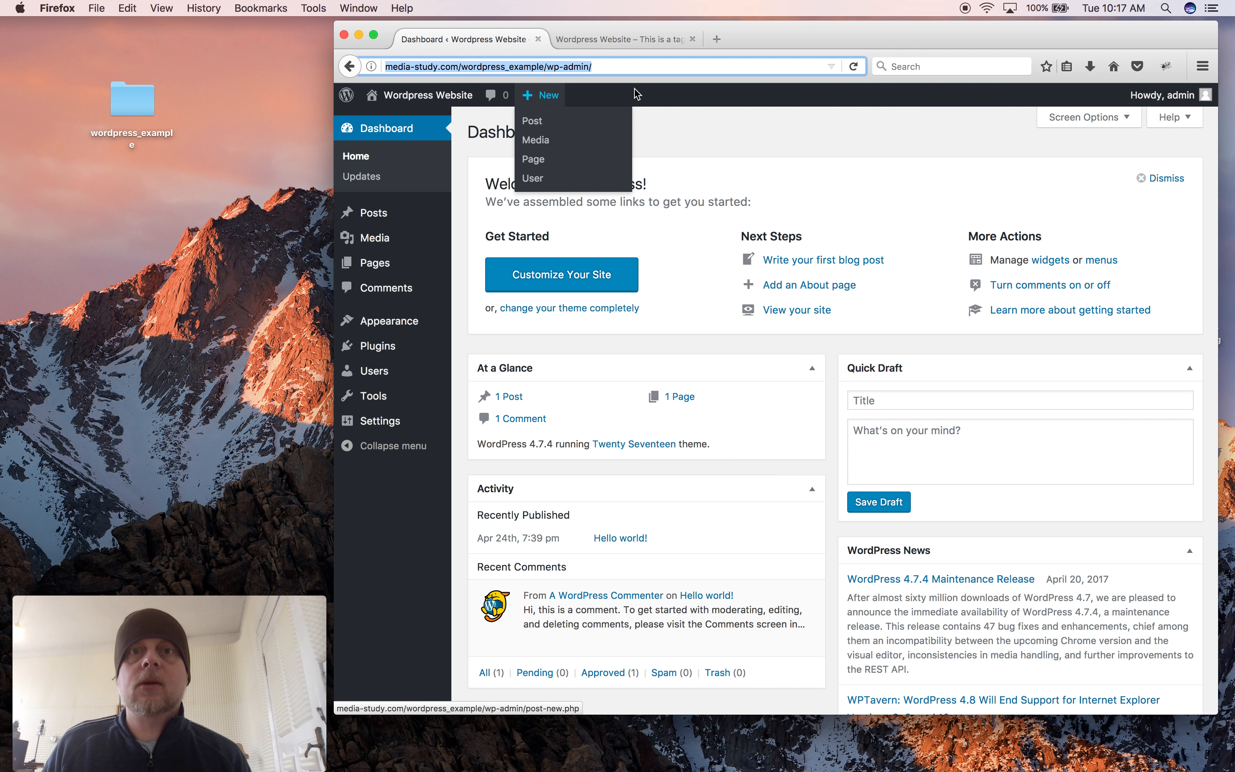
click(626, 40)
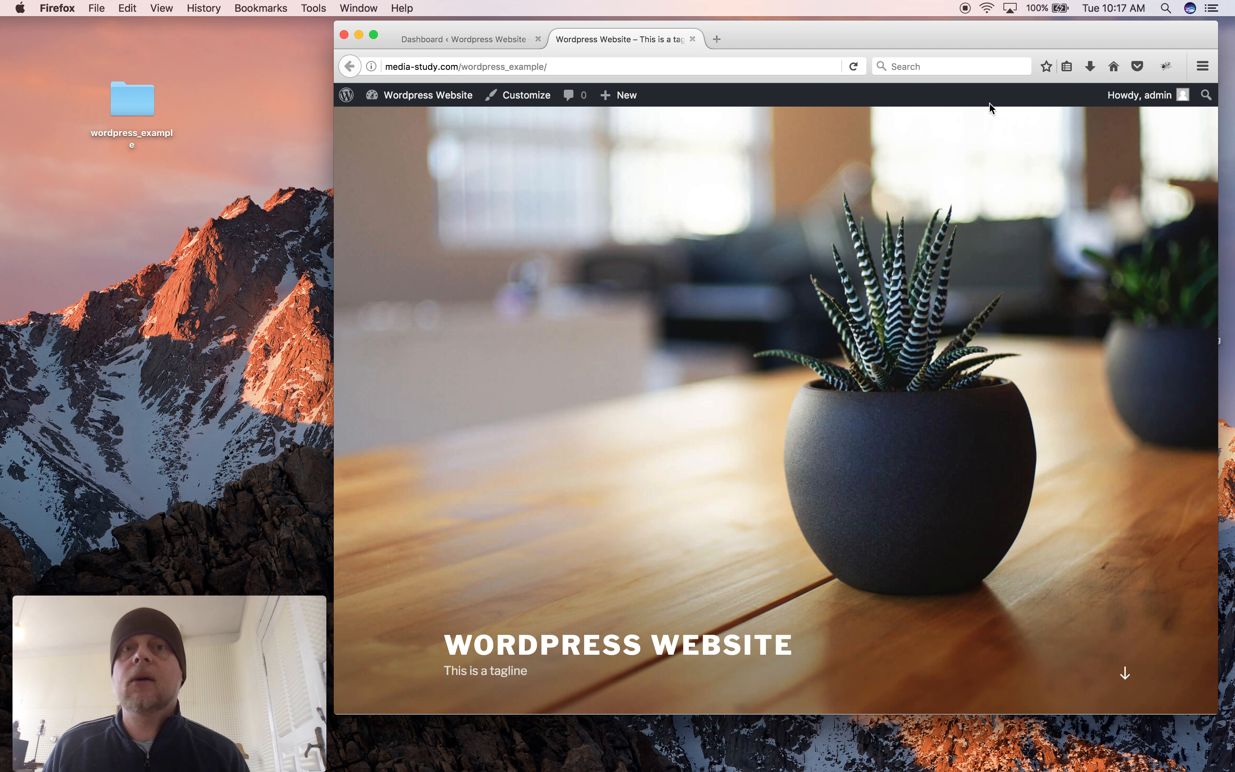
mouse_move(1123, 95)
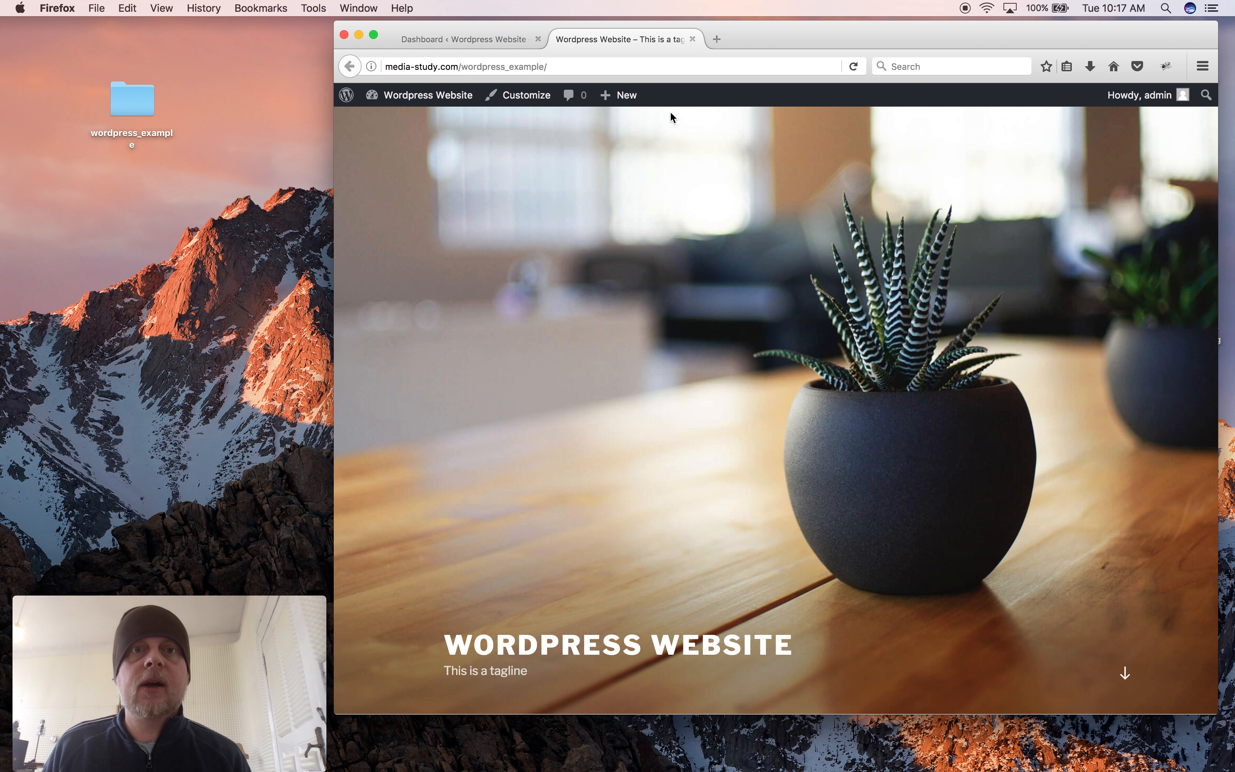
mouse_move(431, 99)
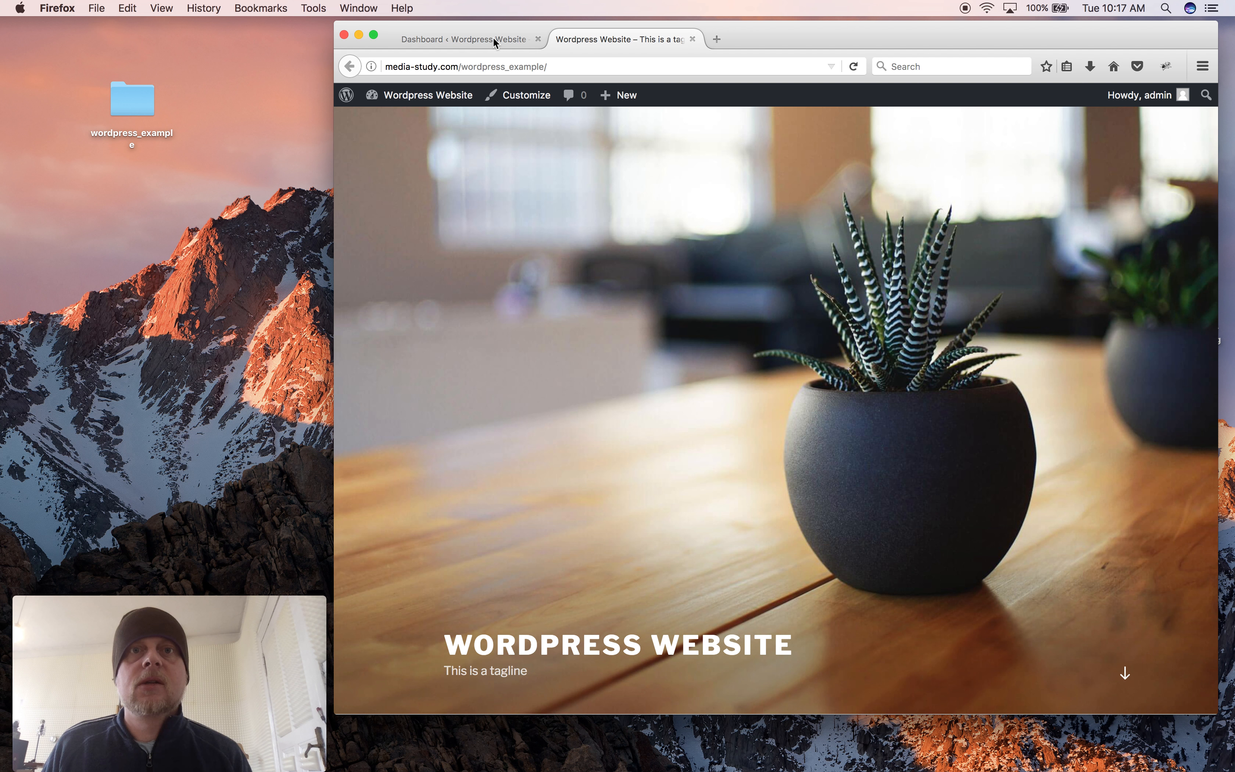
Step: Activate the installed Twenty Fifteen theme and reload the public site to check its look
click(481, 36)
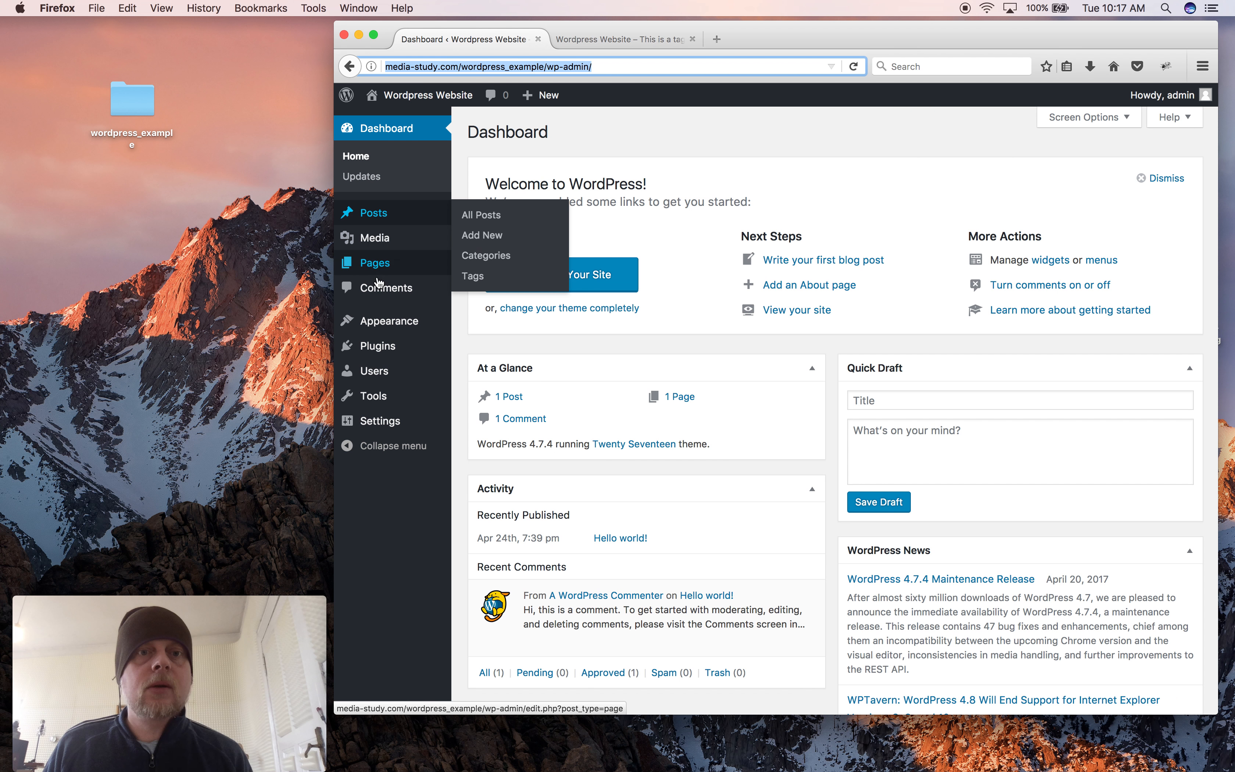
mouse_move(382, 324)
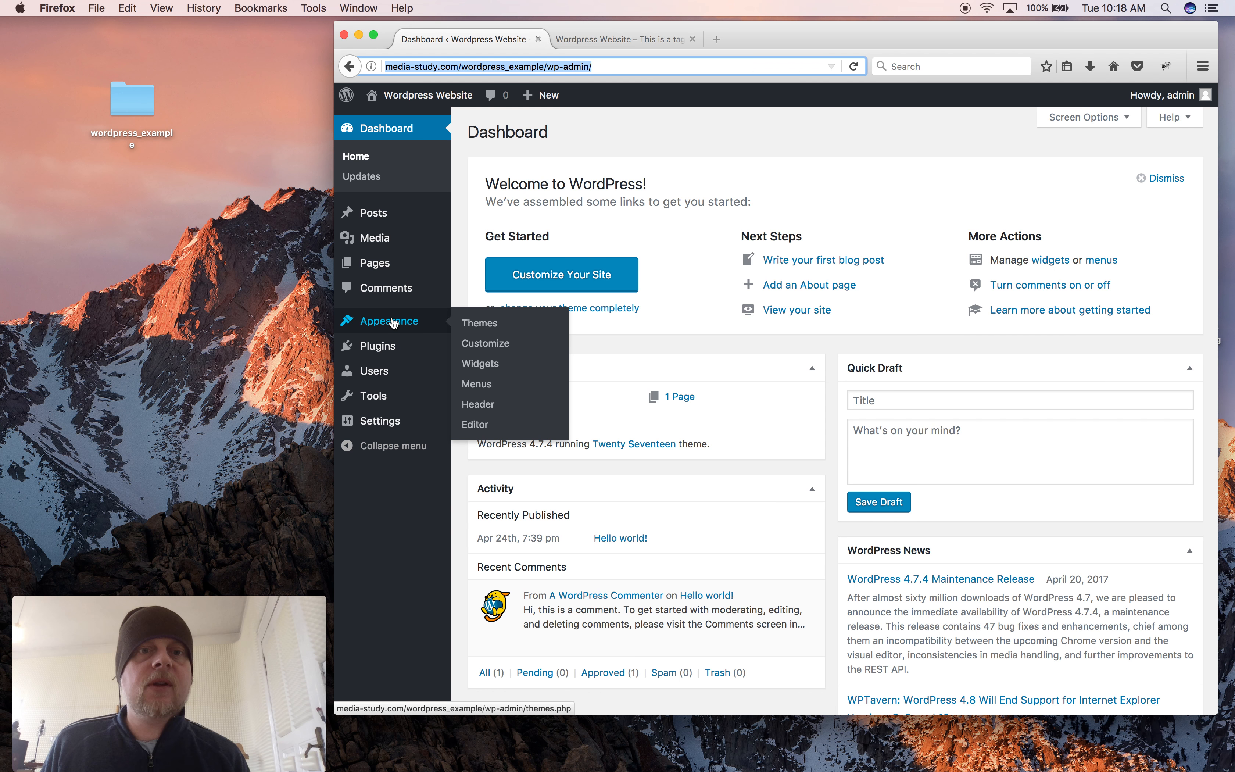
click(468, 327)
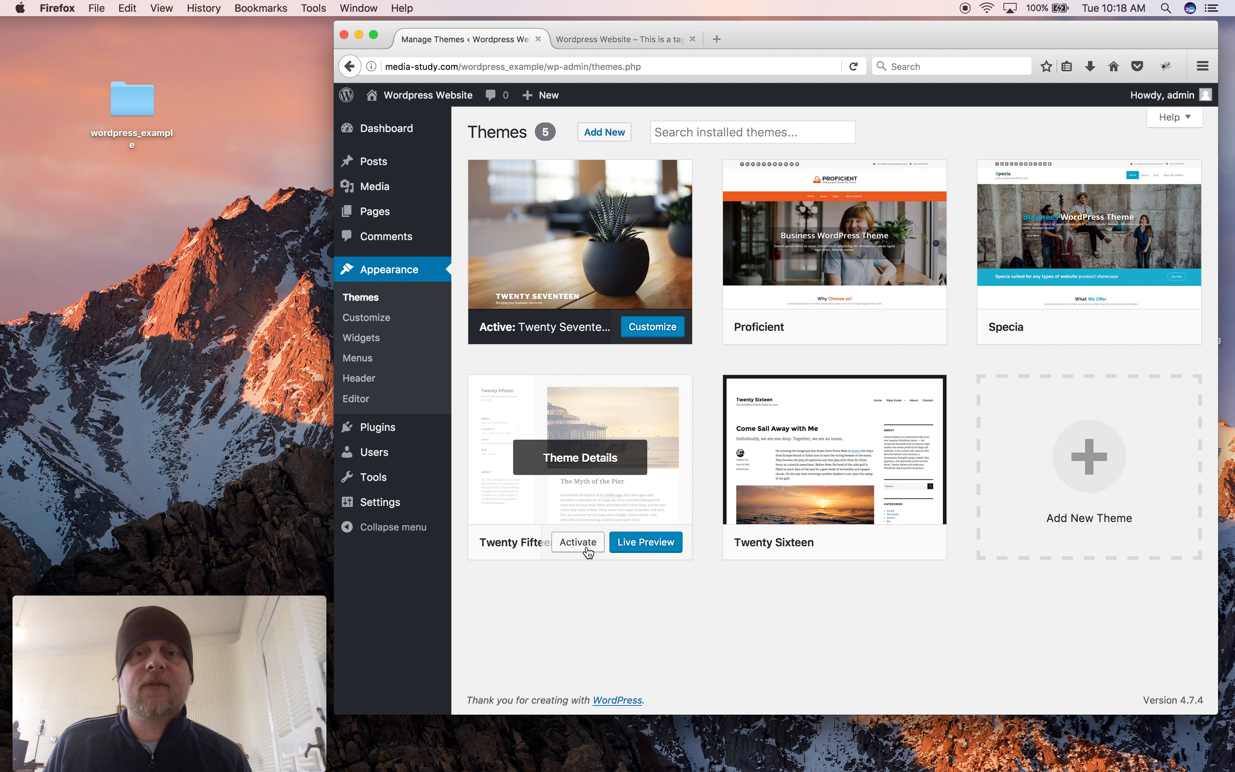
click(579, 542)
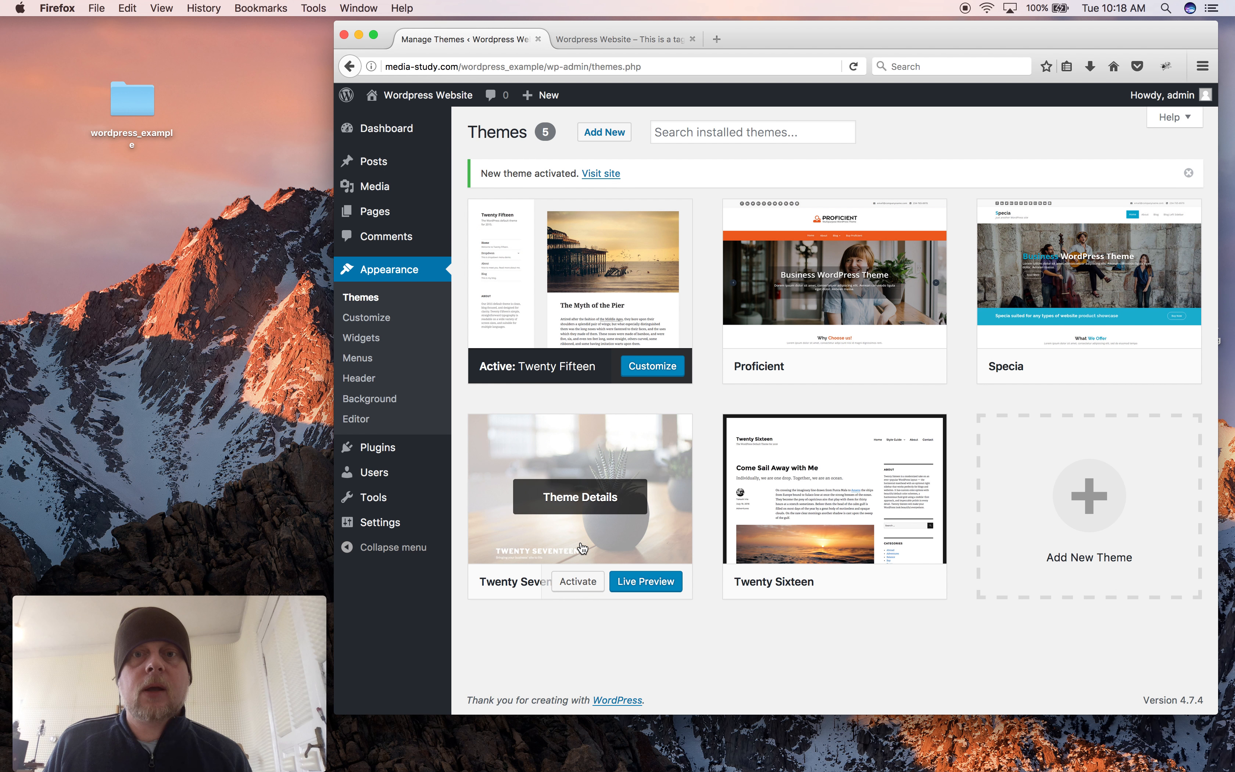
click(604, 38)
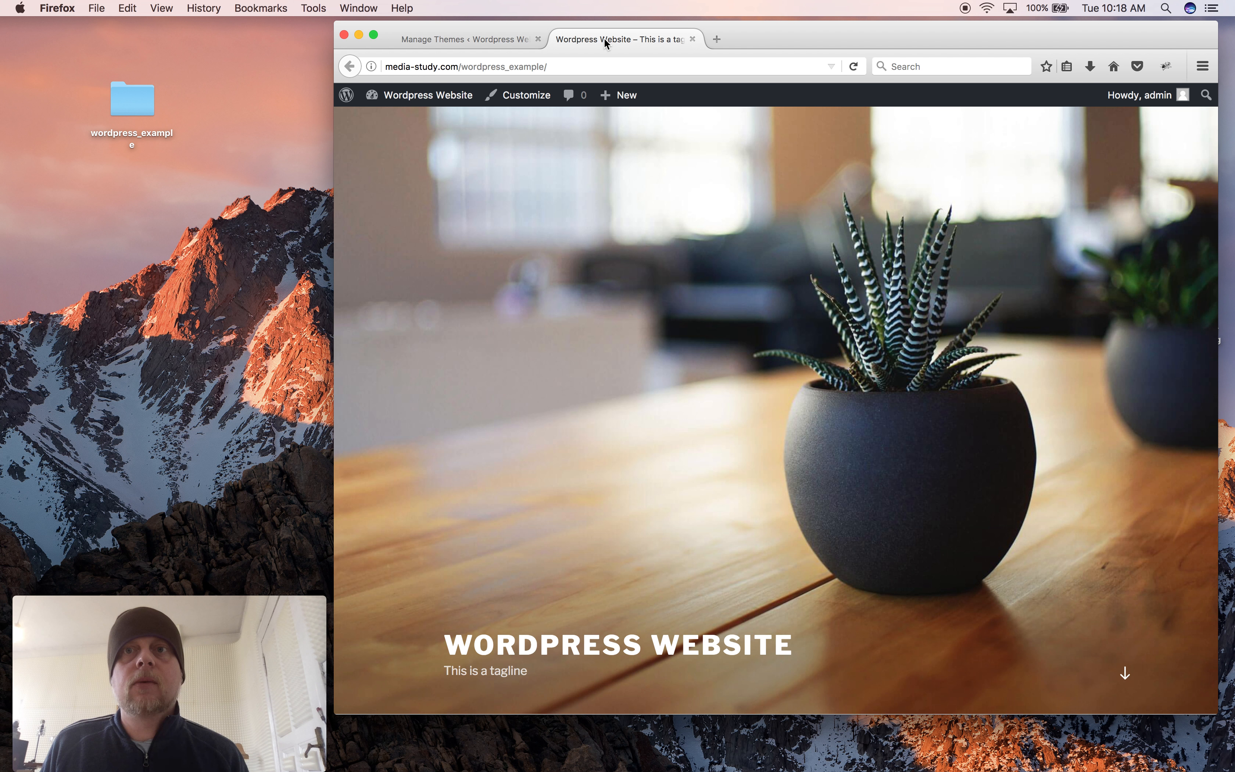
click(854, 67)
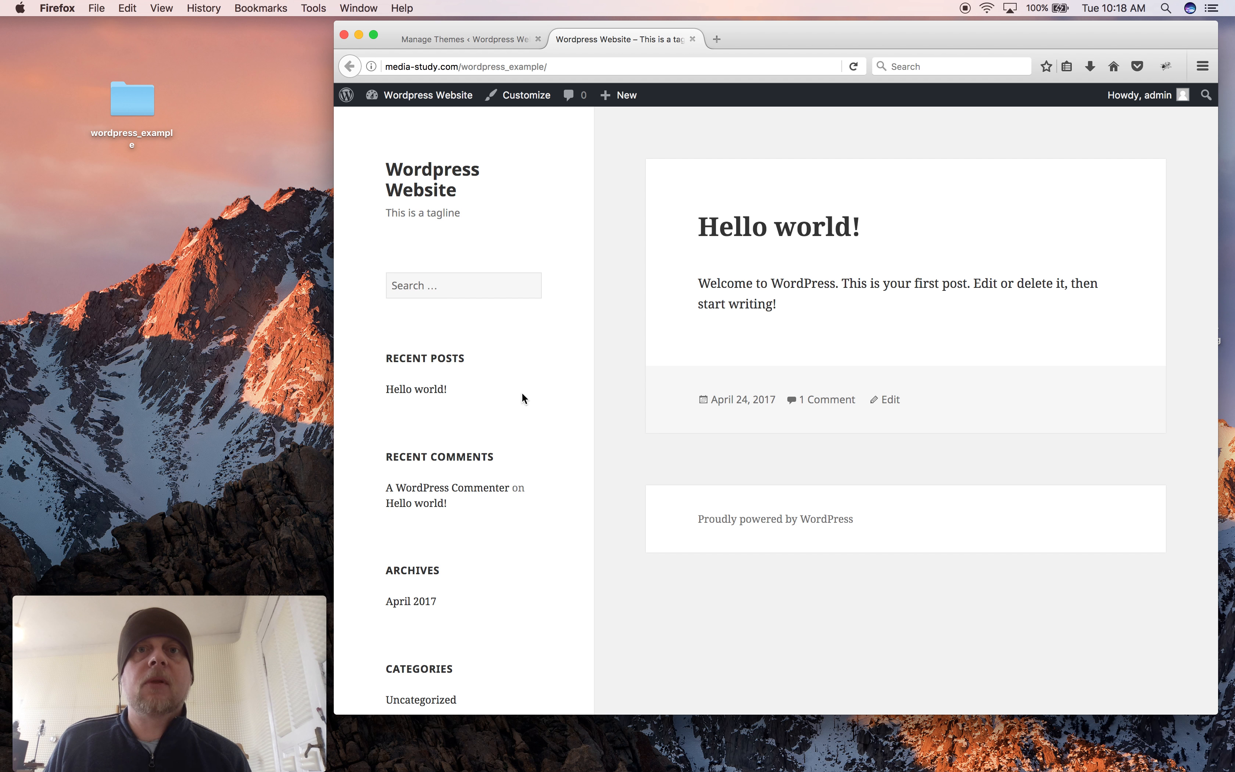
Step: Return to the installed themes in the admin area and start adding a new theme
click(423, 37)
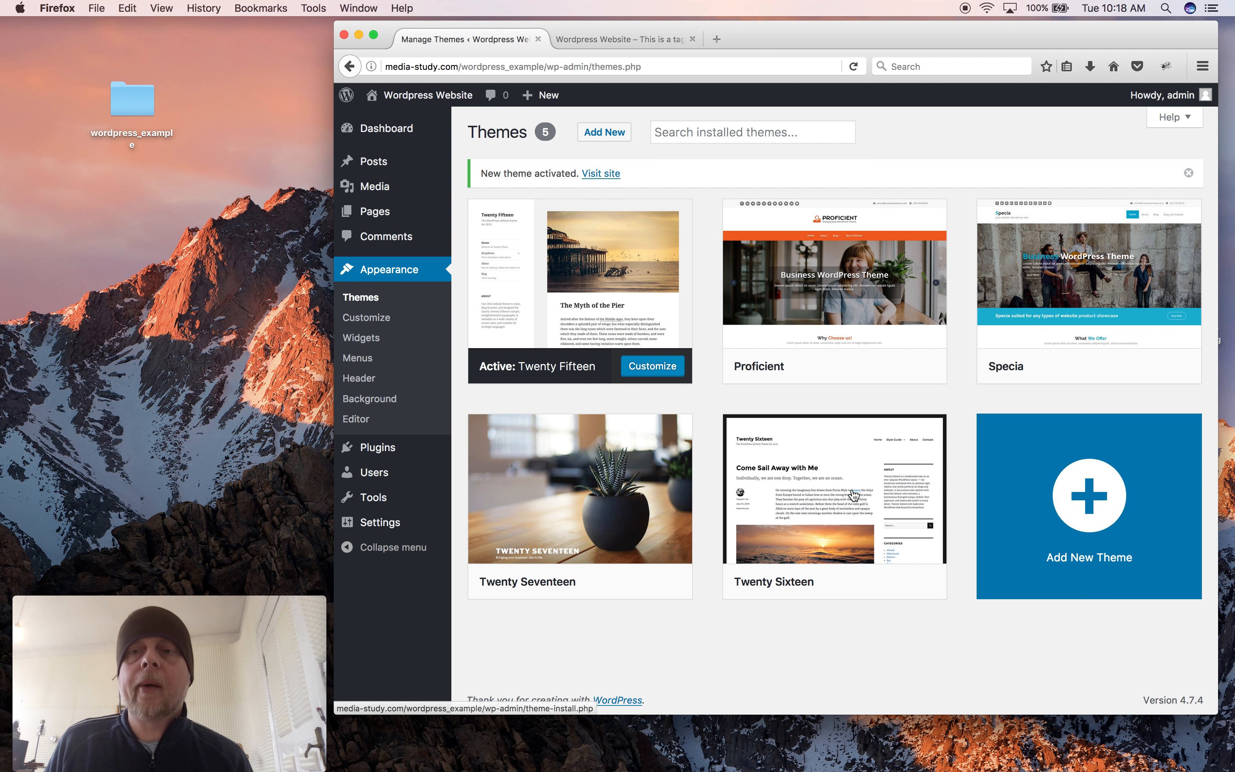
click(592, 133)
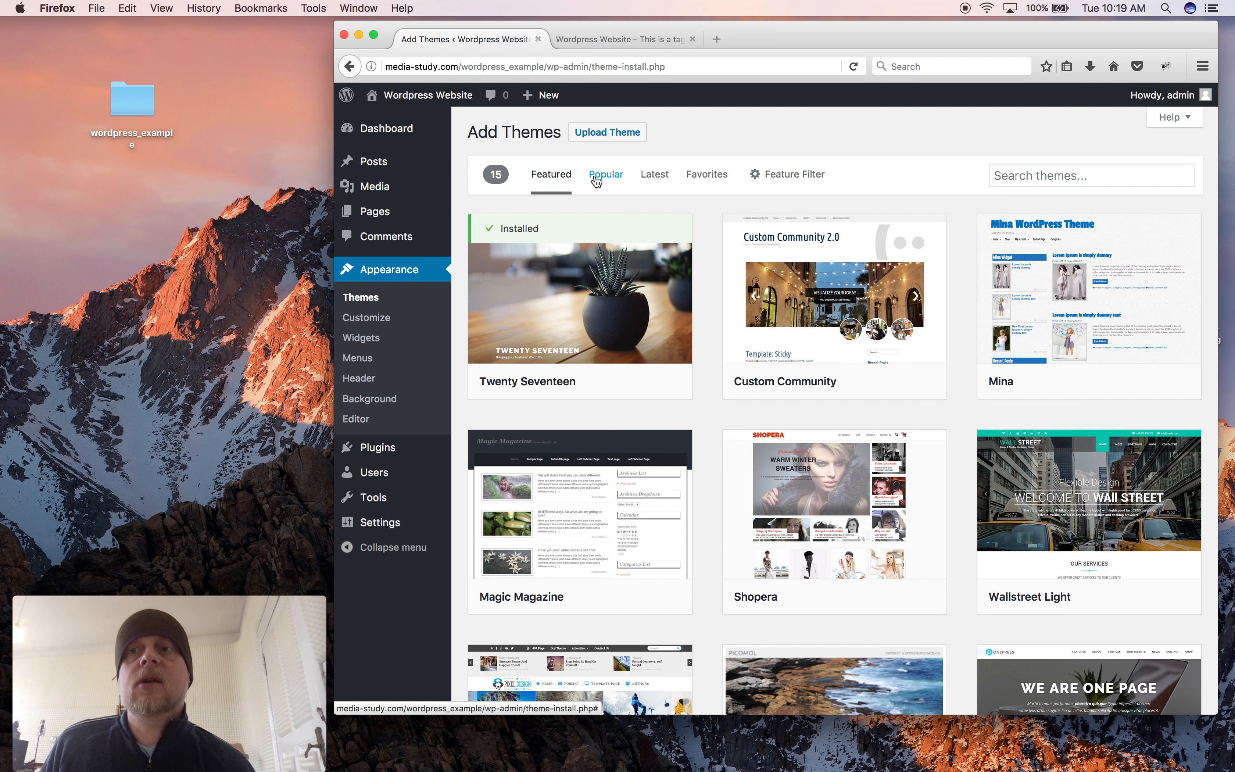
Step: Try the theme feature filter with Two Columns, Front Page Posting and Entertainment selected, and close it without applying
click(804, 185)
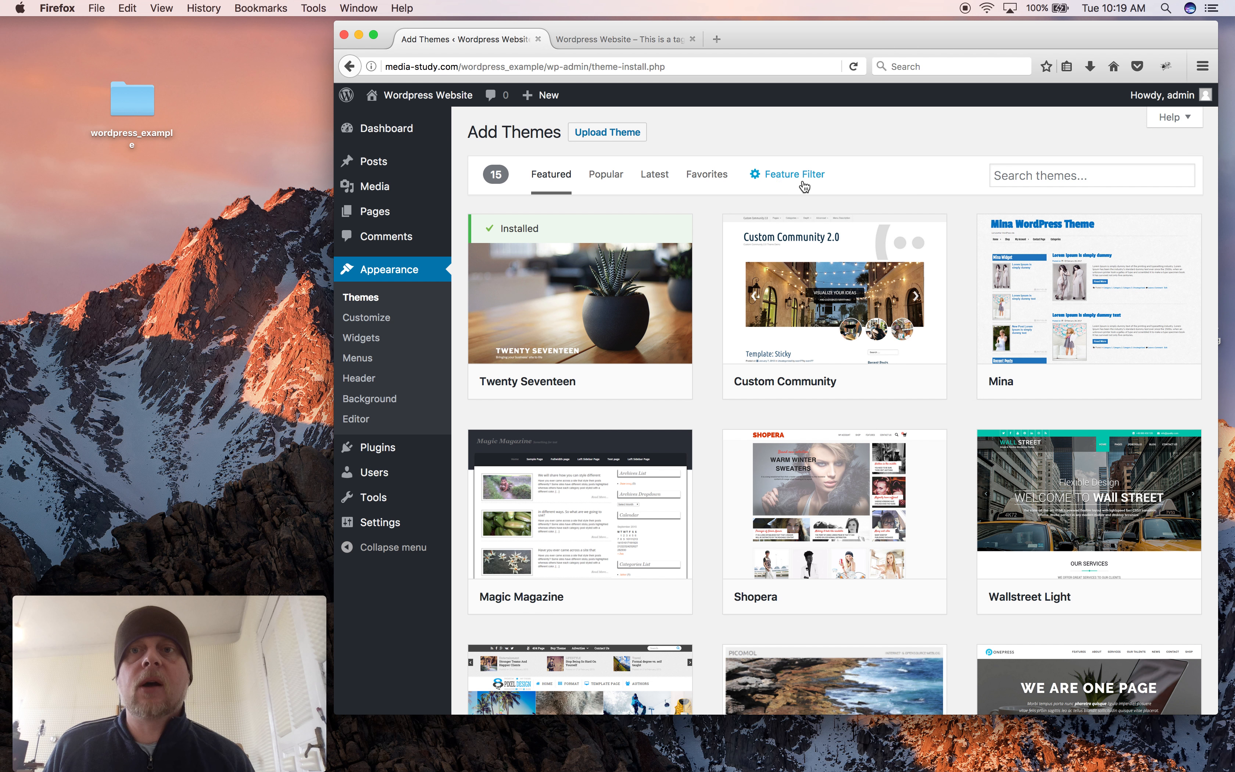
click(497, 337)
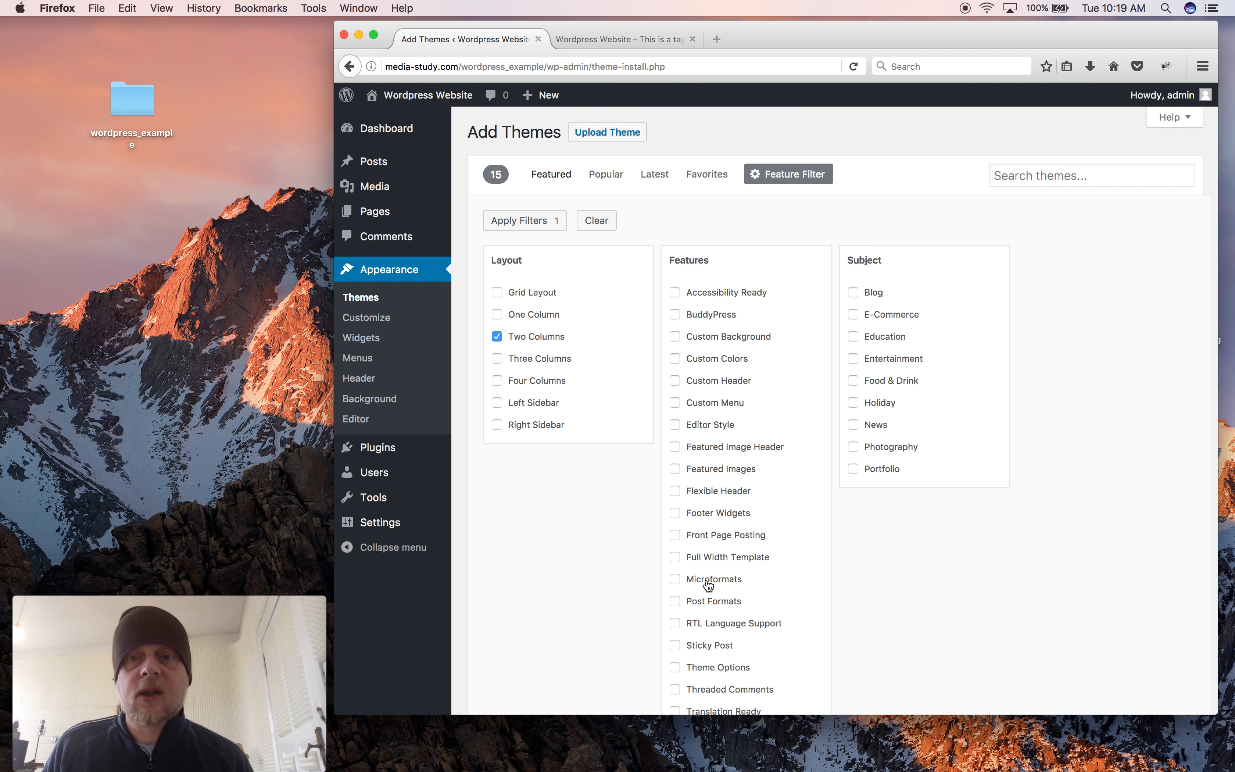
scroll(706, 579, down, 5)
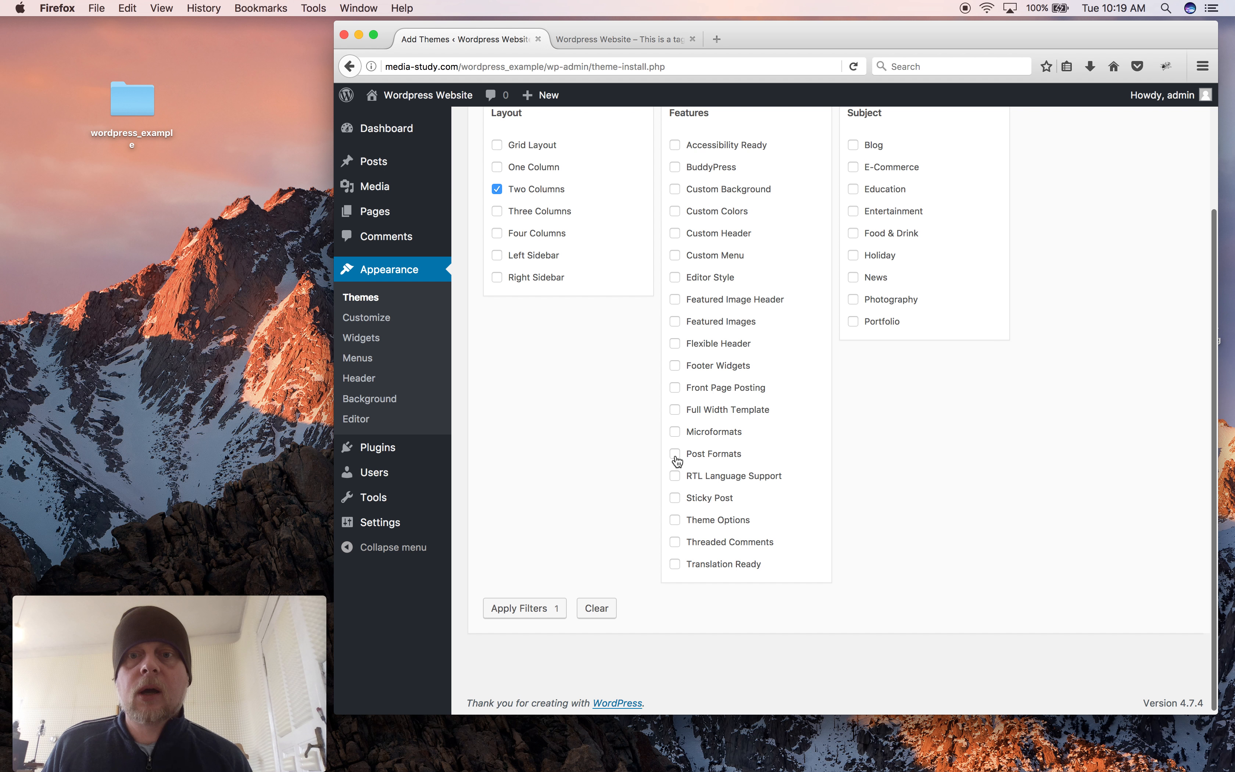
click(676, 389)
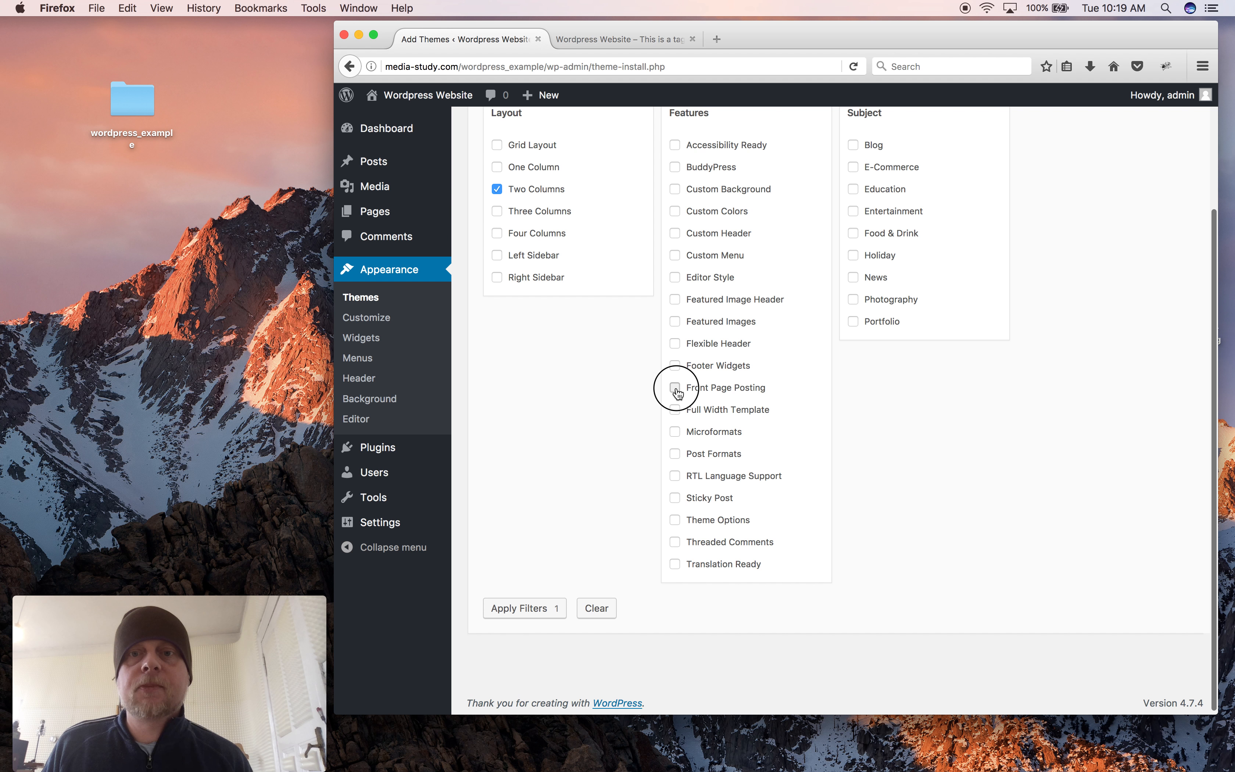
scroll(895, 366, up, 4)
scroll(870, 318, up, 2)
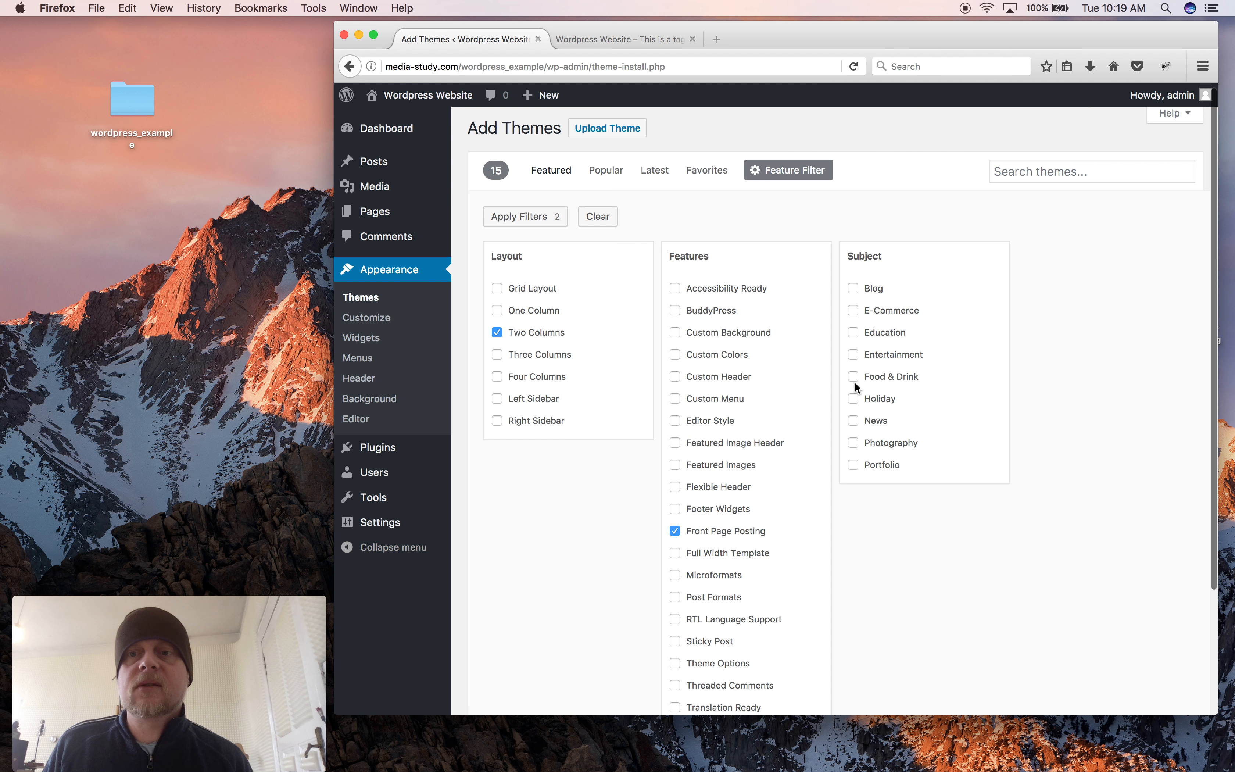
click(854, 353)
click(769, 177)
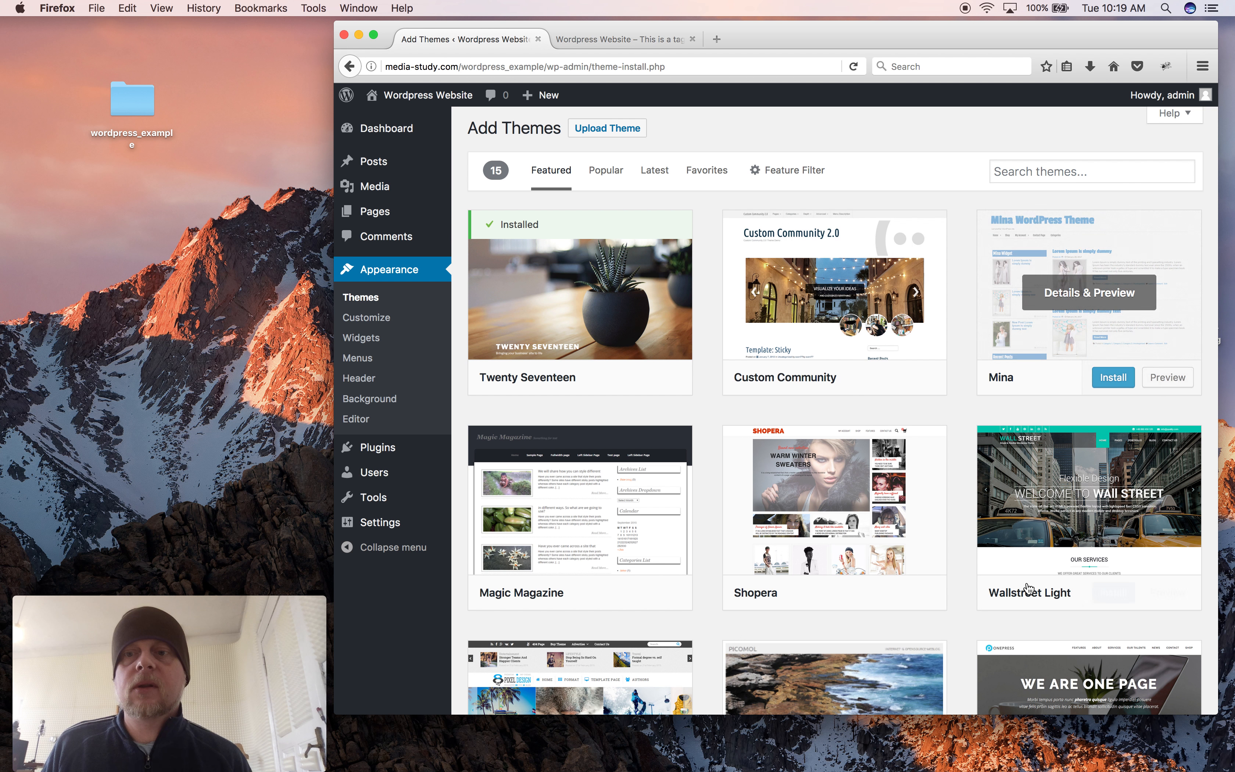
Step: Browse the featured themes, and search the available themes for buddypress and for photo
scroll(660, 546, down, 10)
scroll(660, 546, down, 1)
scroll(659, 546, up, 10)
scroll(660, 546, down, 7)
scroll(659, 547, up, 7)
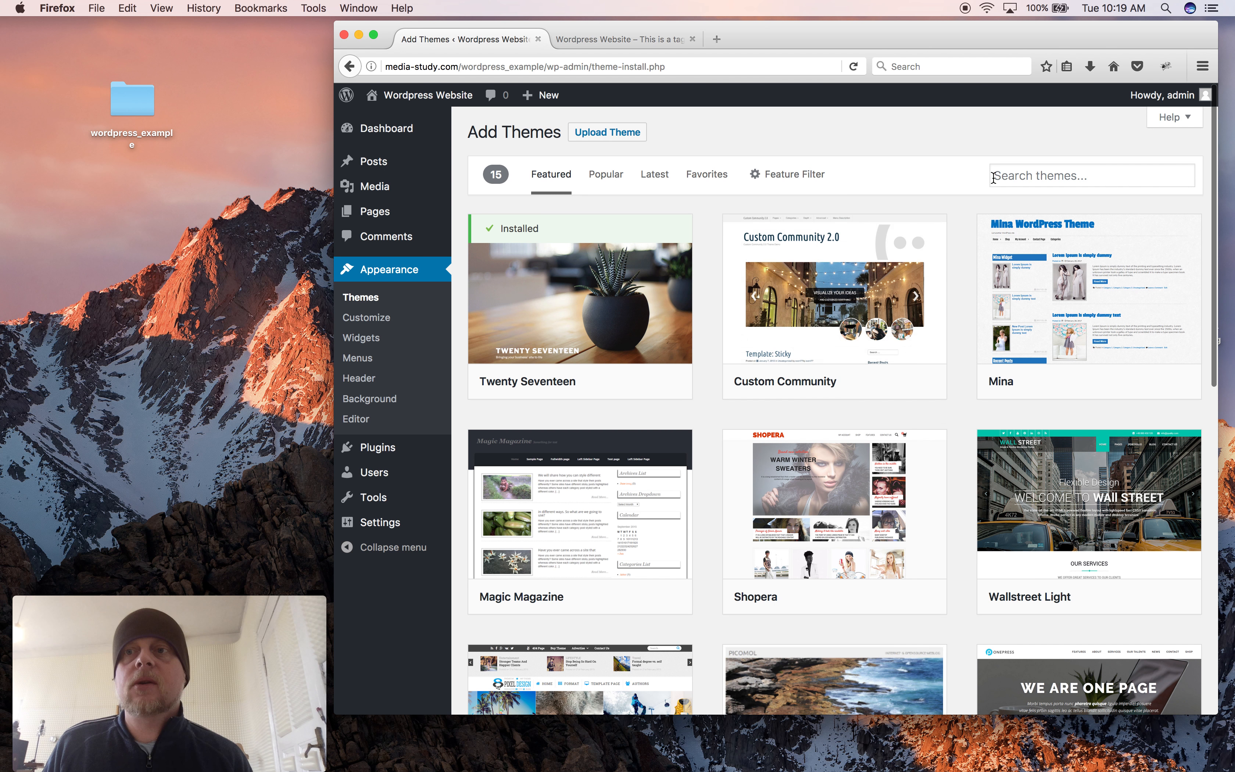
click(1013, 176)
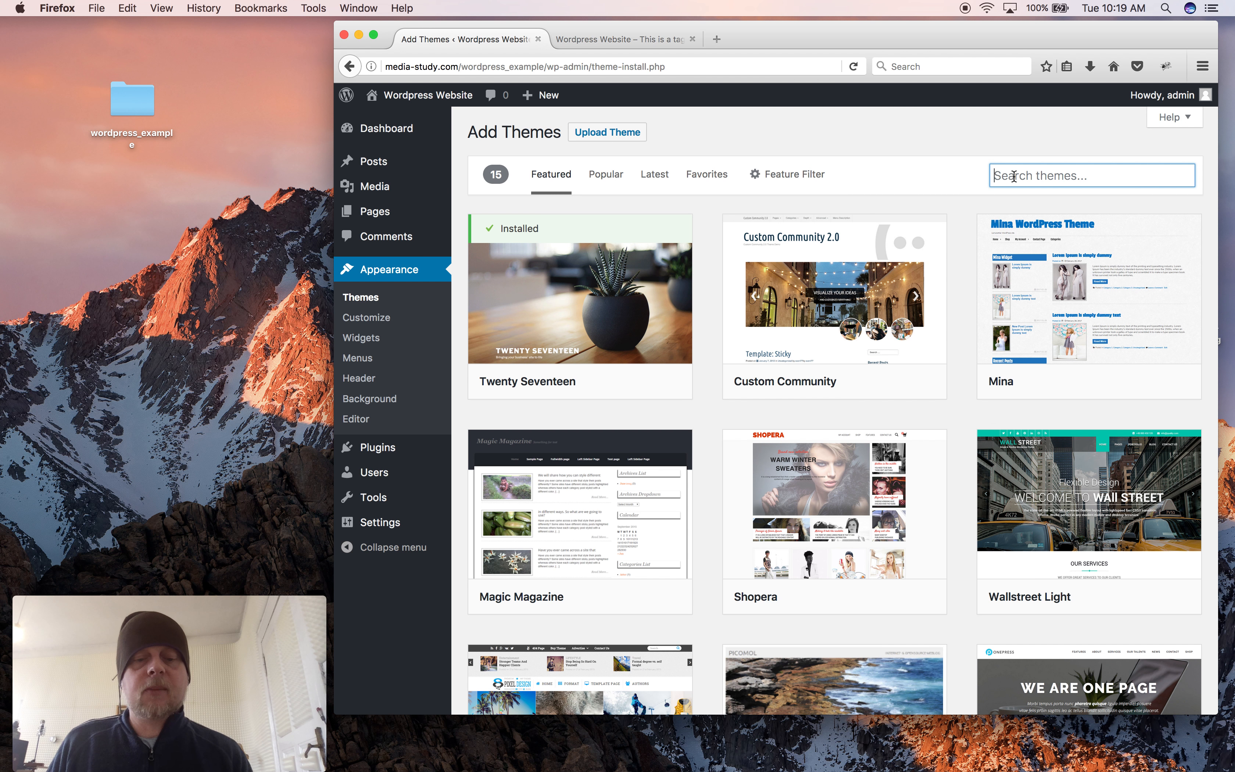
text(buddypress)
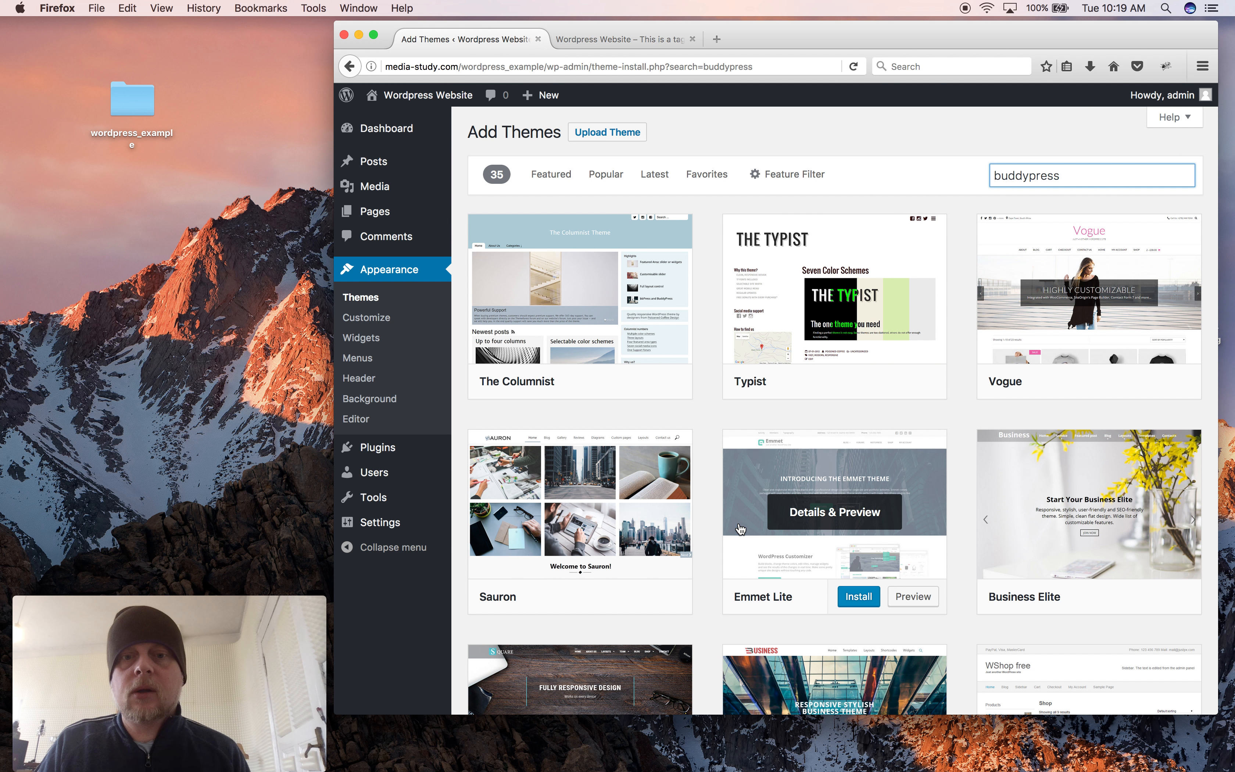
scroll(740, 529, down, 10)
scroll(739, 528, up, 10)
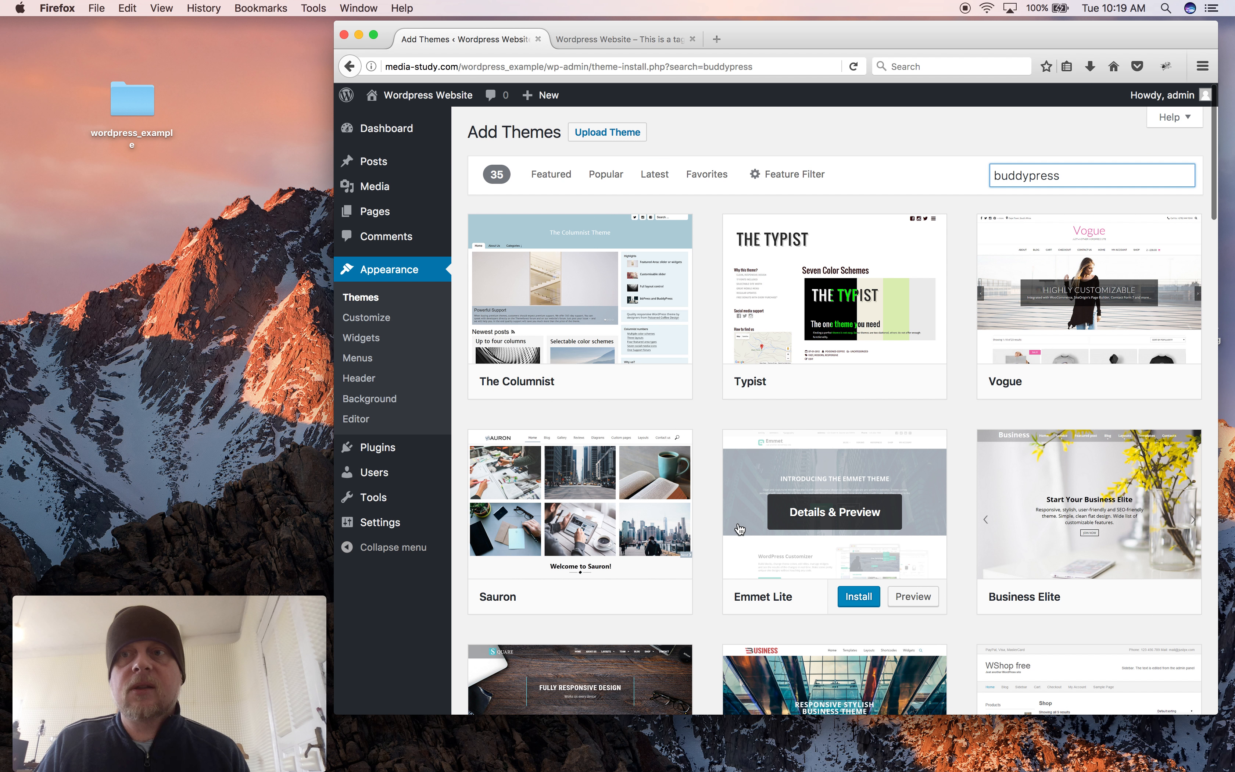
key(super+a)
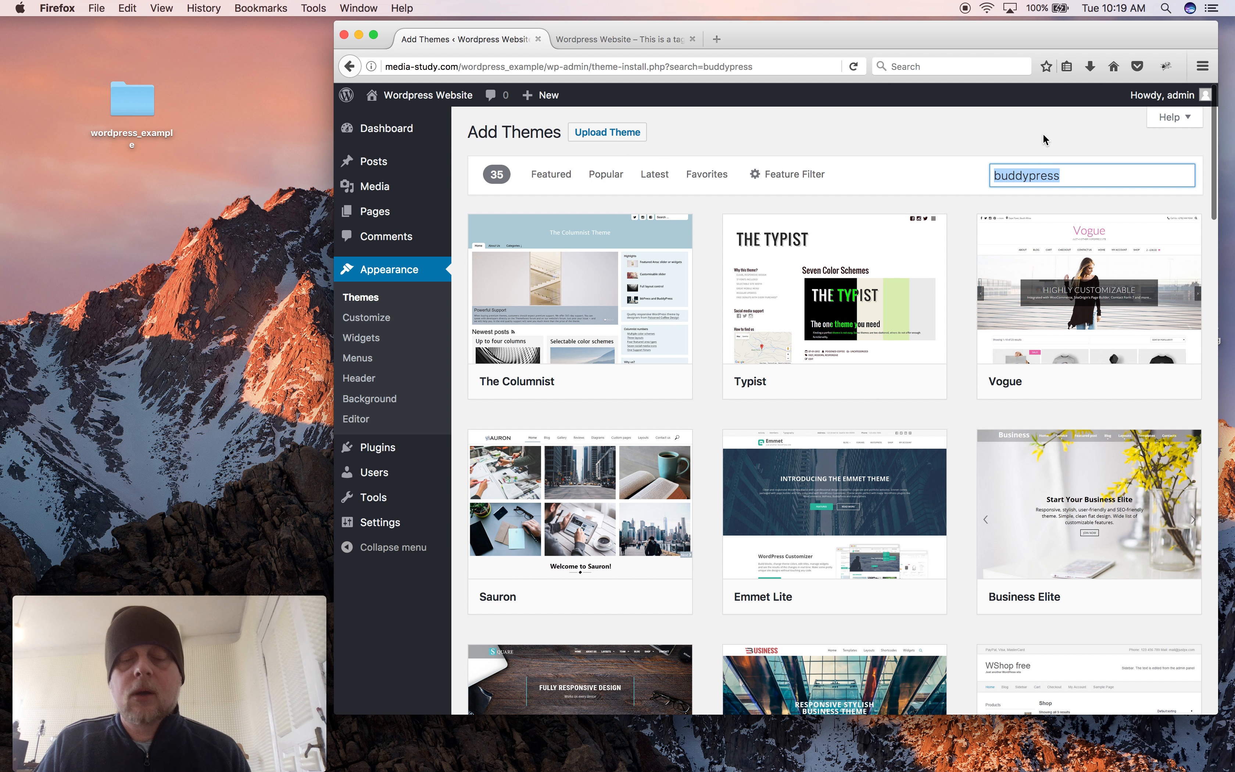
text(photo)
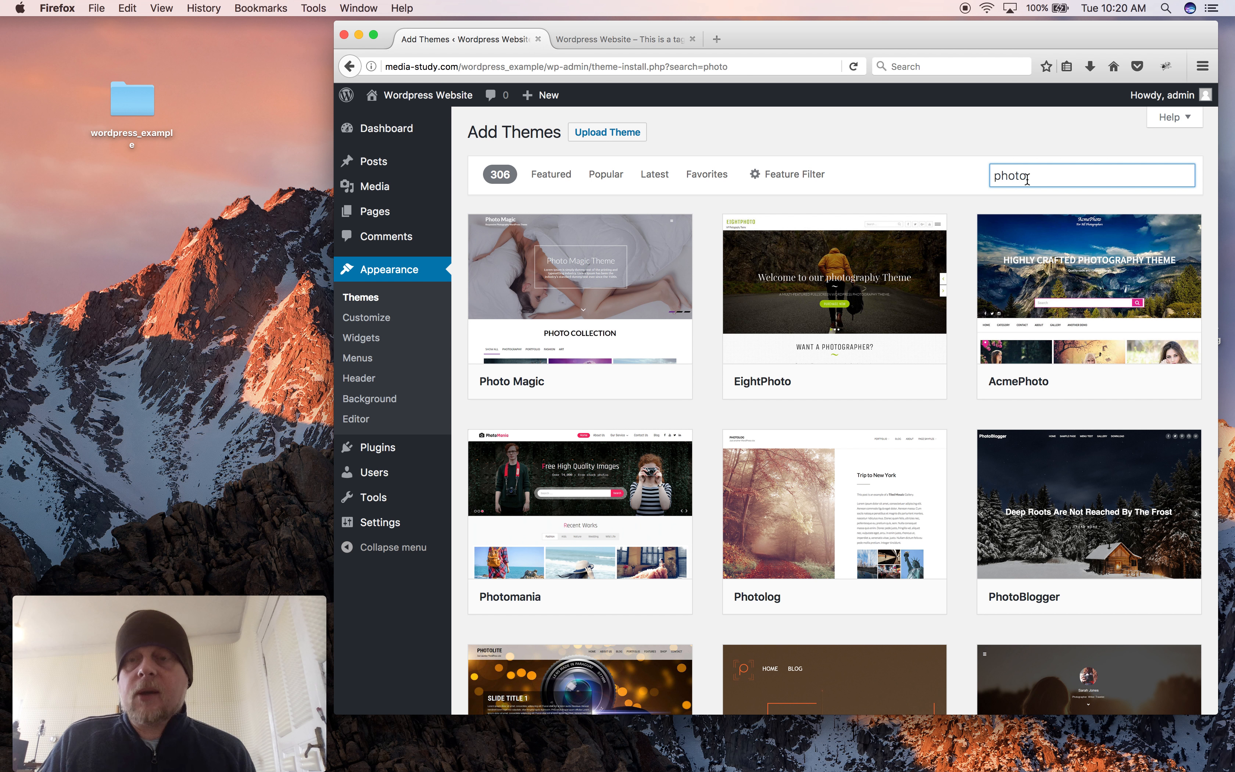
Step: Search the available themes for sela and install the Sela theme
key(BackSpace)
key(BackSpace)
text(sela)
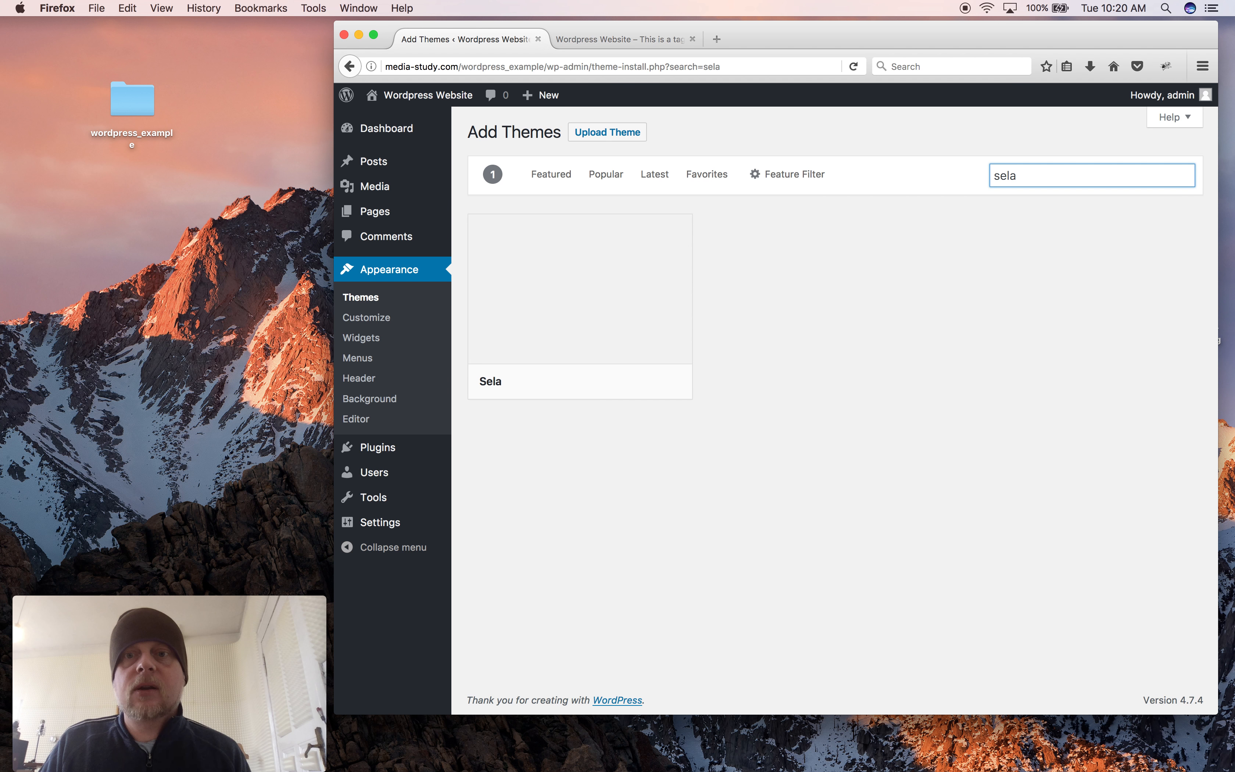
mouse_move(586, 324)
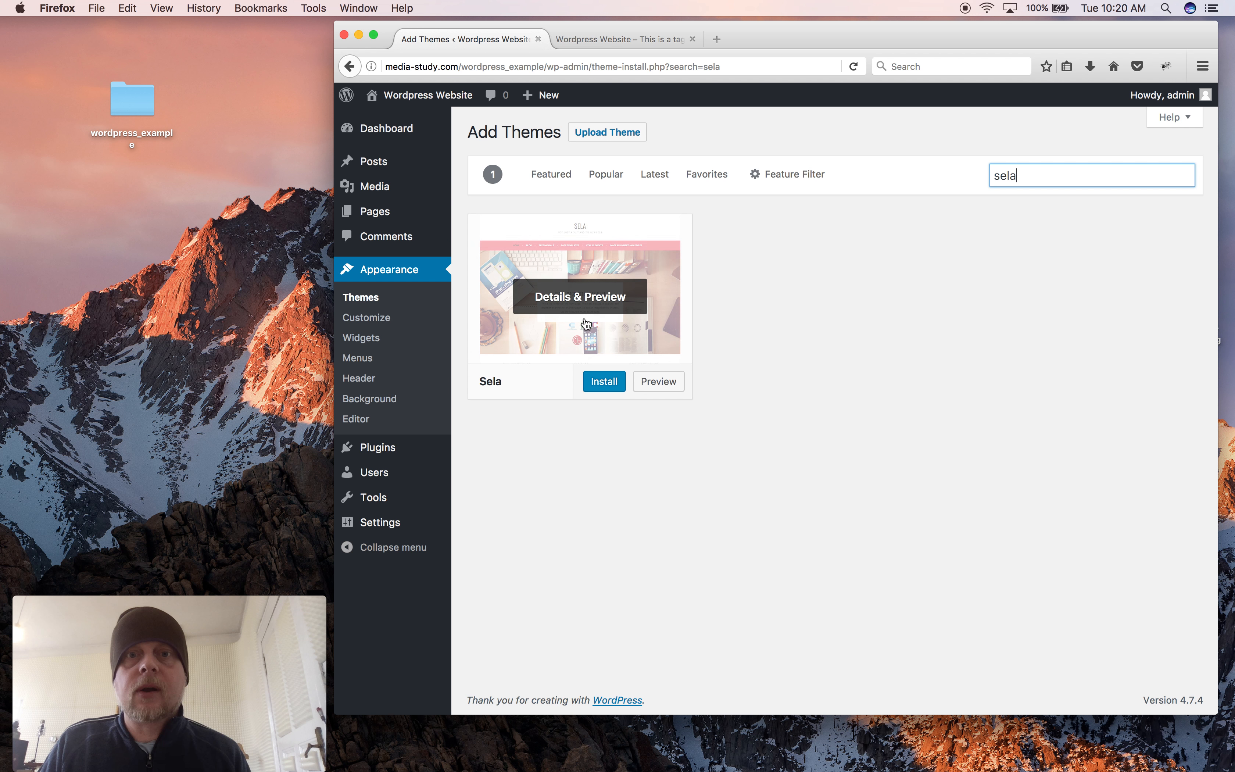
click(601, 386)
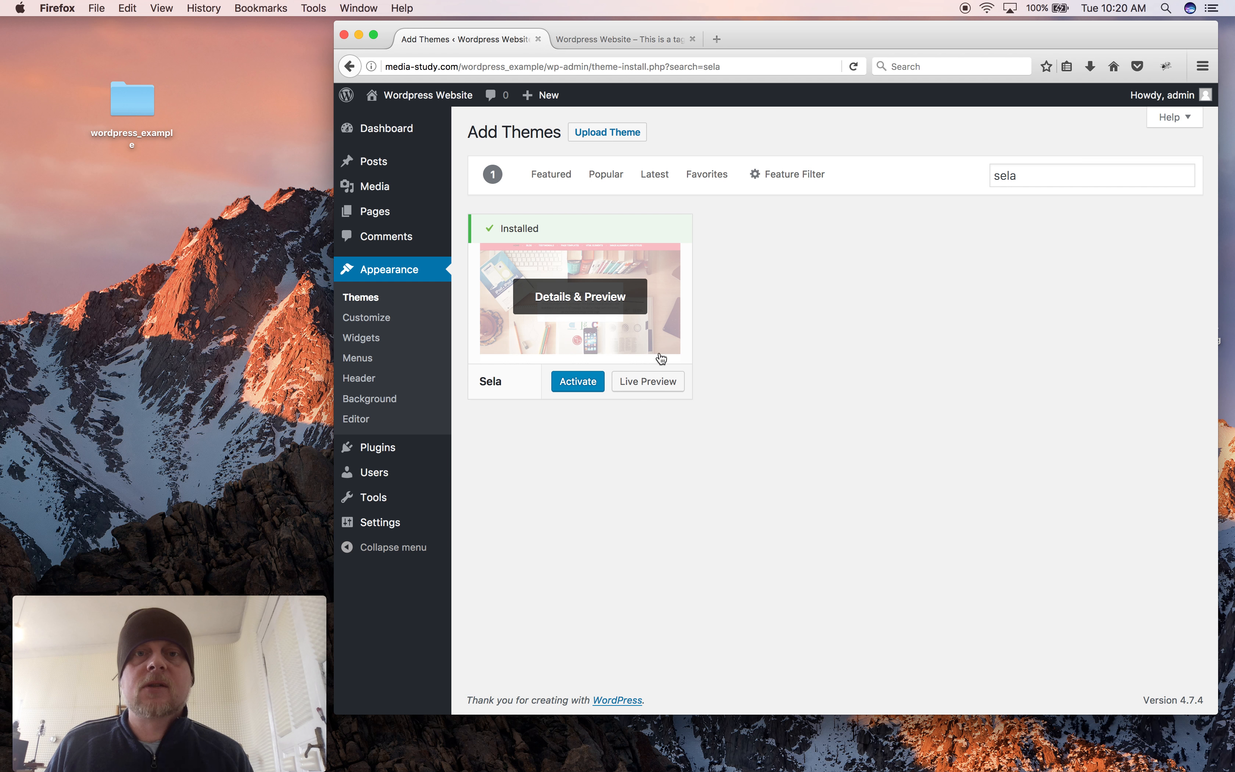
Step: Activate the Sela theme and reload the public site to view the new design
click(579, 383)
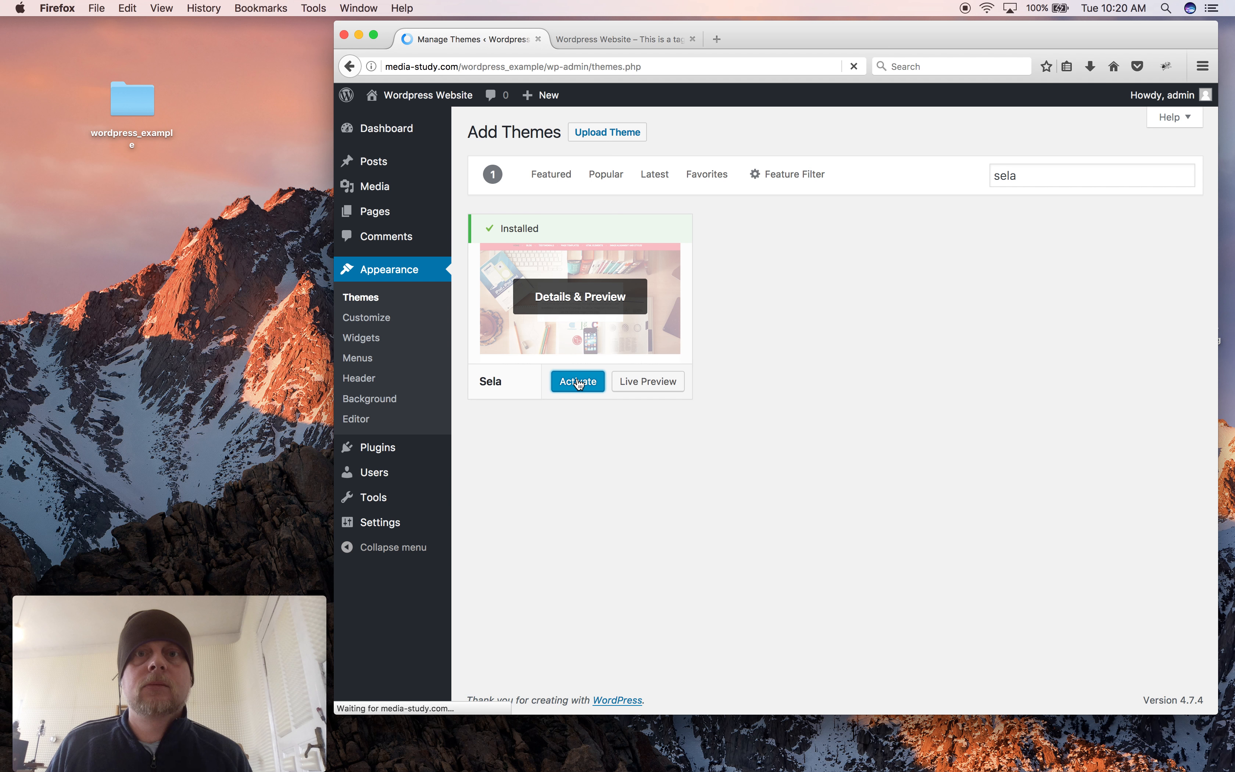
click(596, 39)
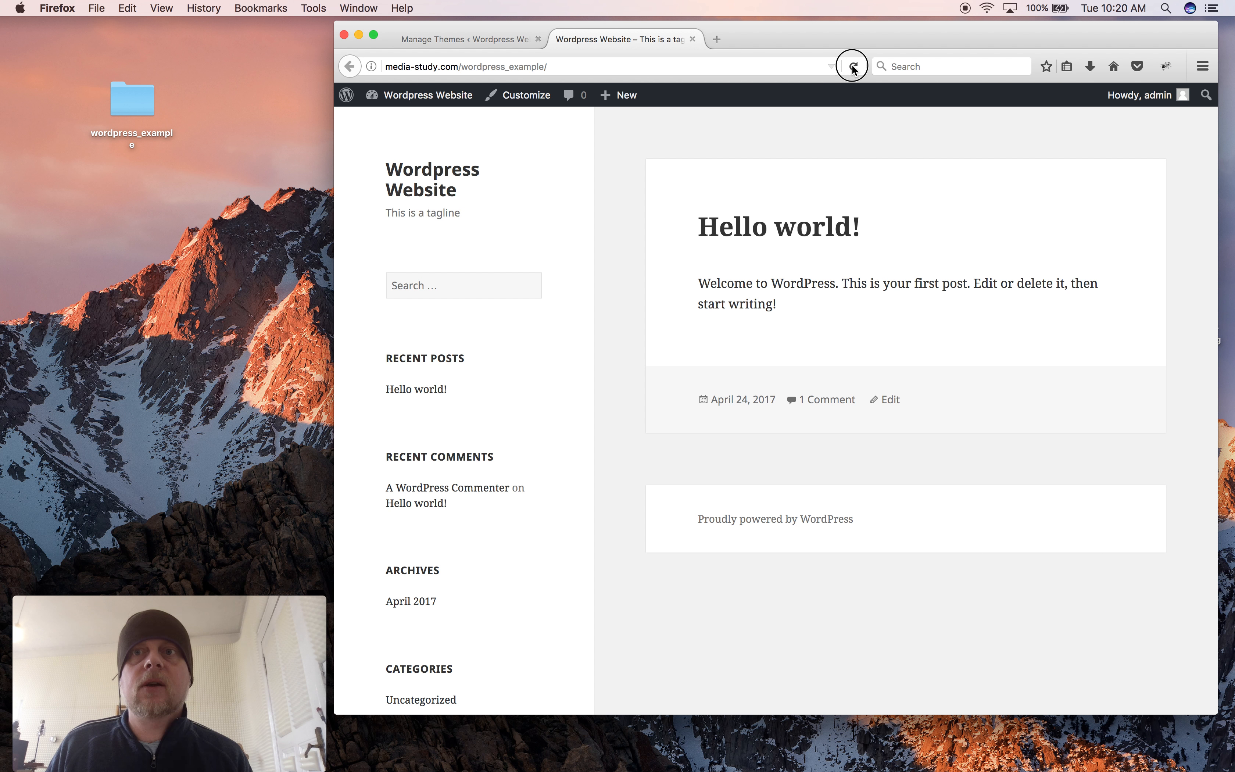
click(853, 66)
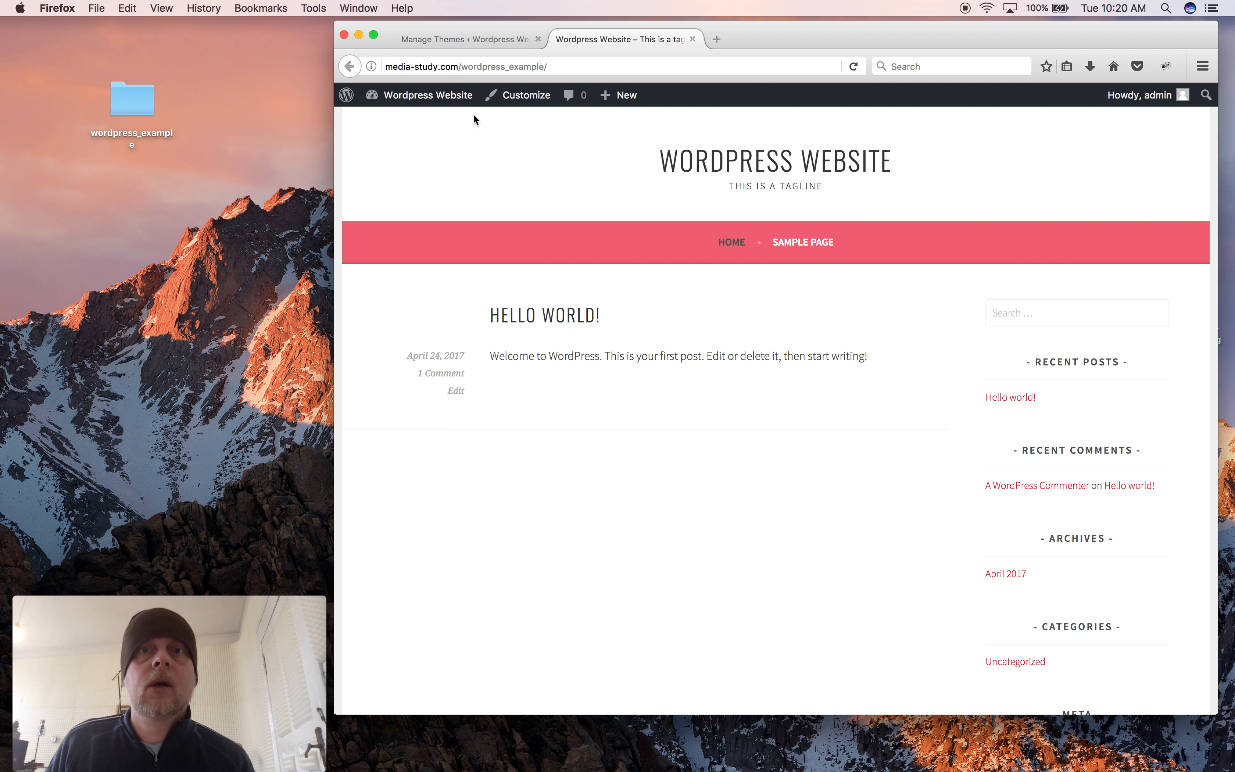
Step: Open the Site Identity settings in the theme customizer and set the site title to "Another Wordpress Site"
click(458, 43)
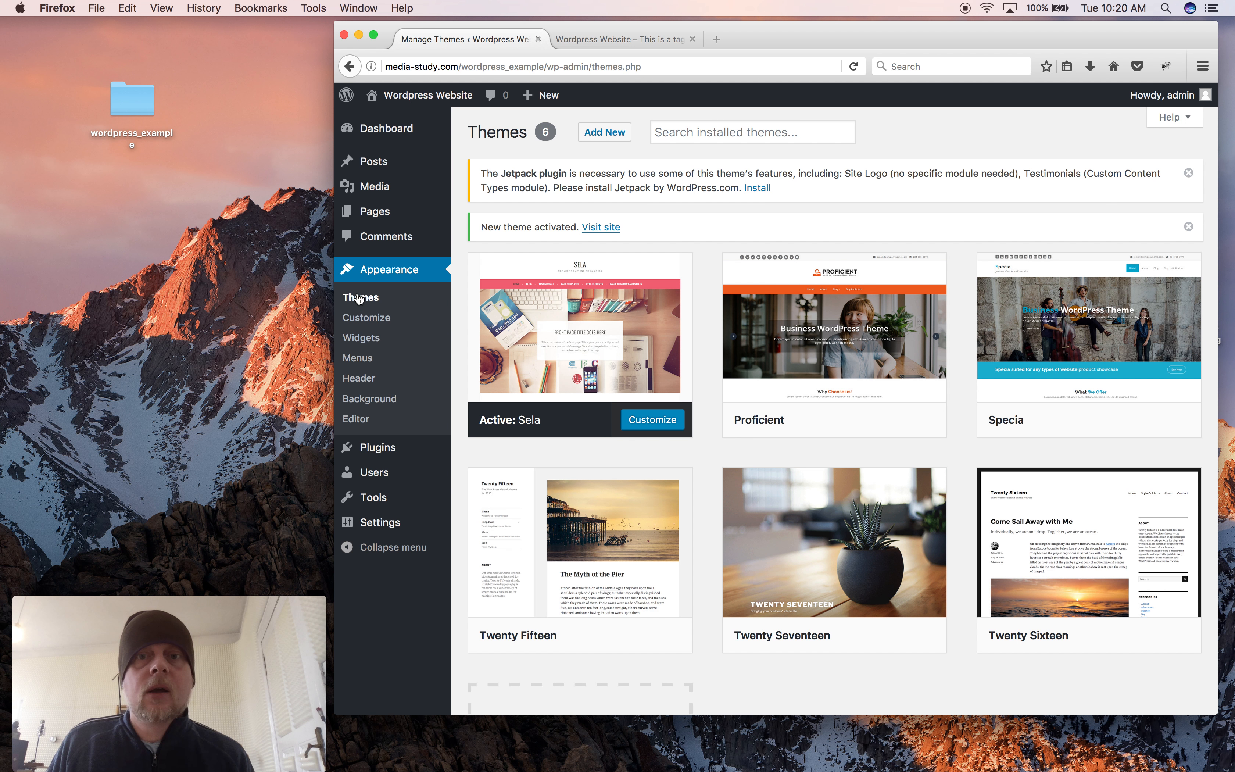
click(366, 318)
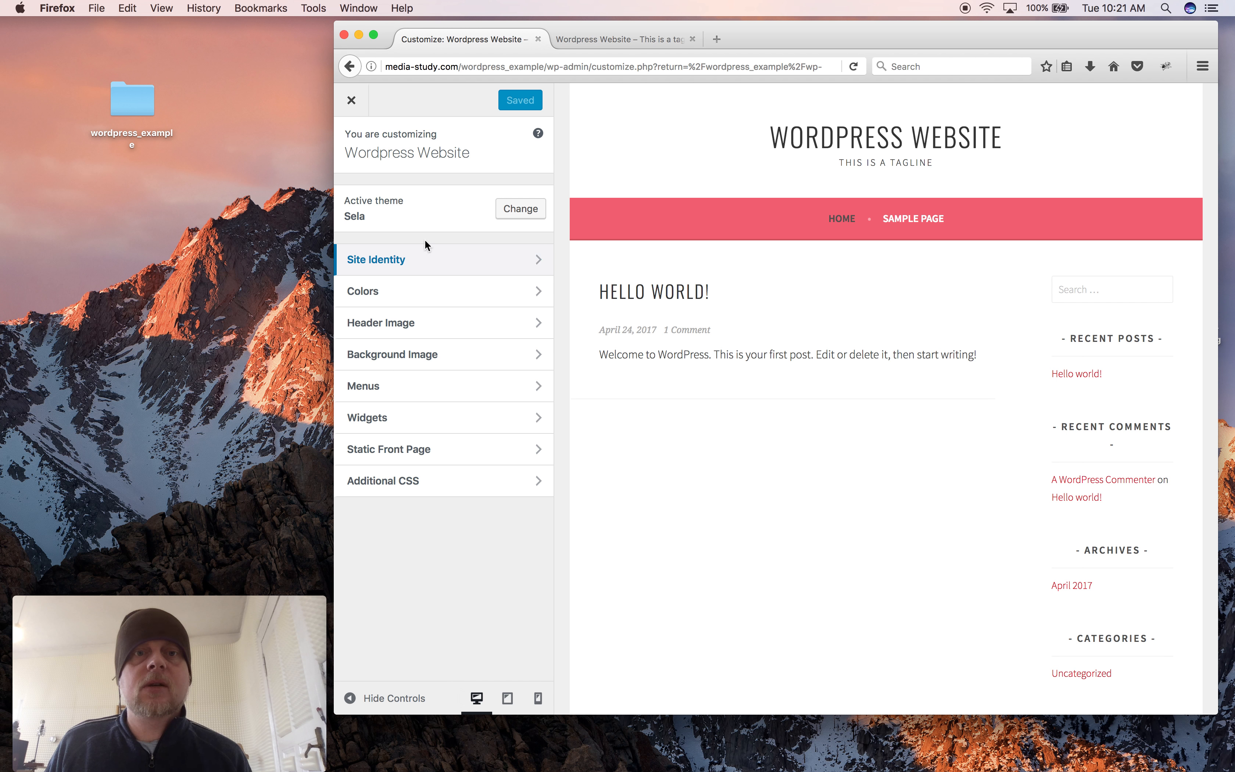
click(419, 271)
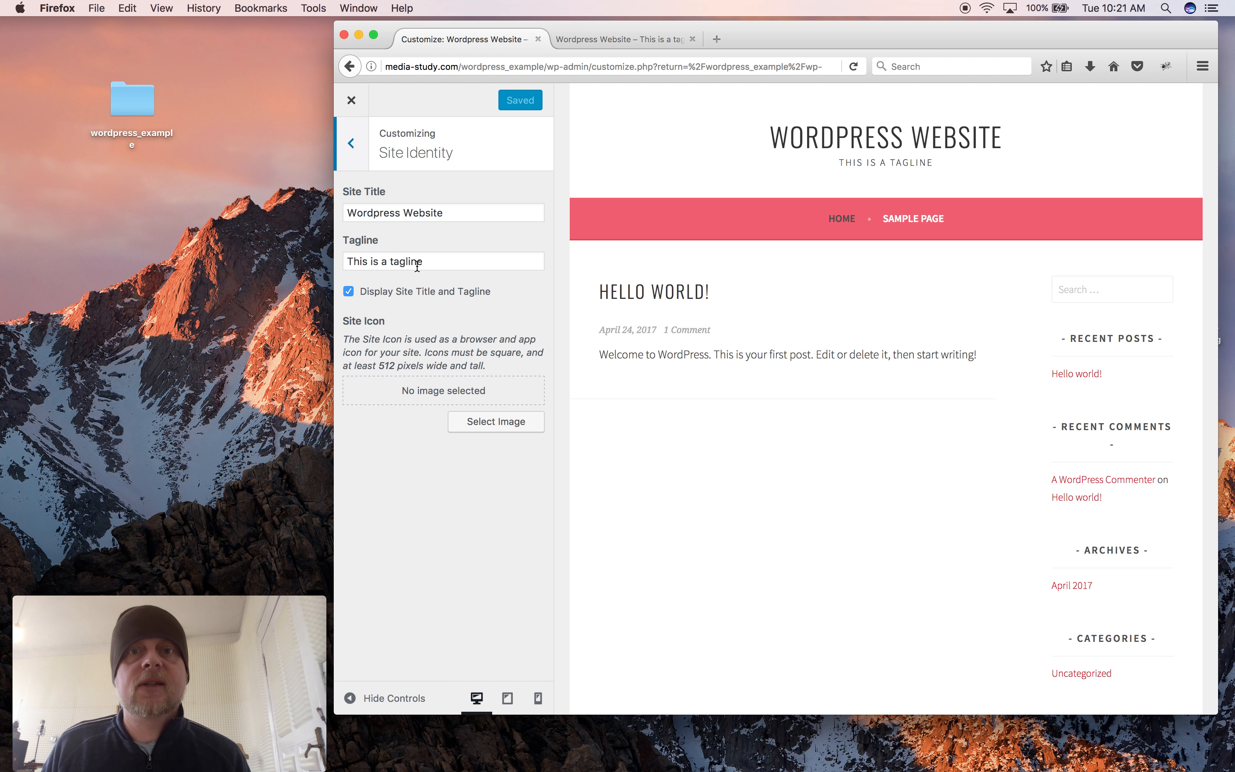
drag(464, 213, 421, 170)
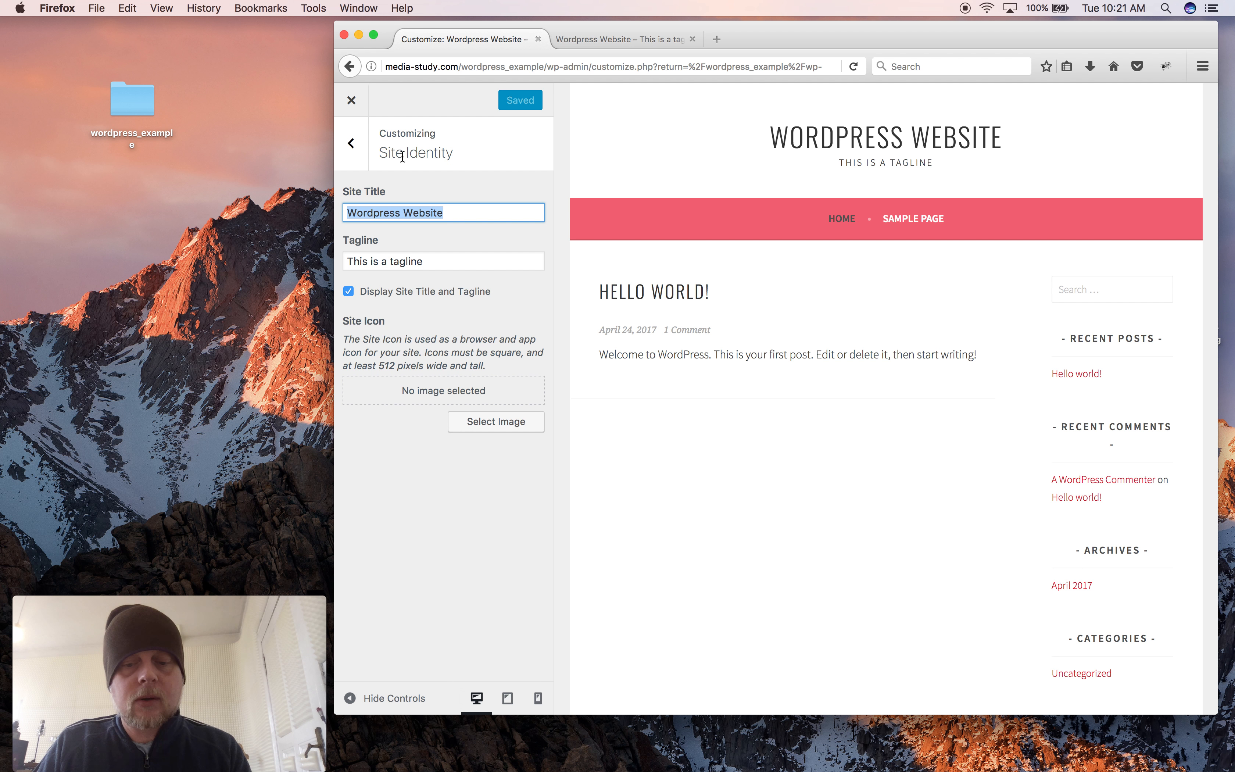
text(Another )
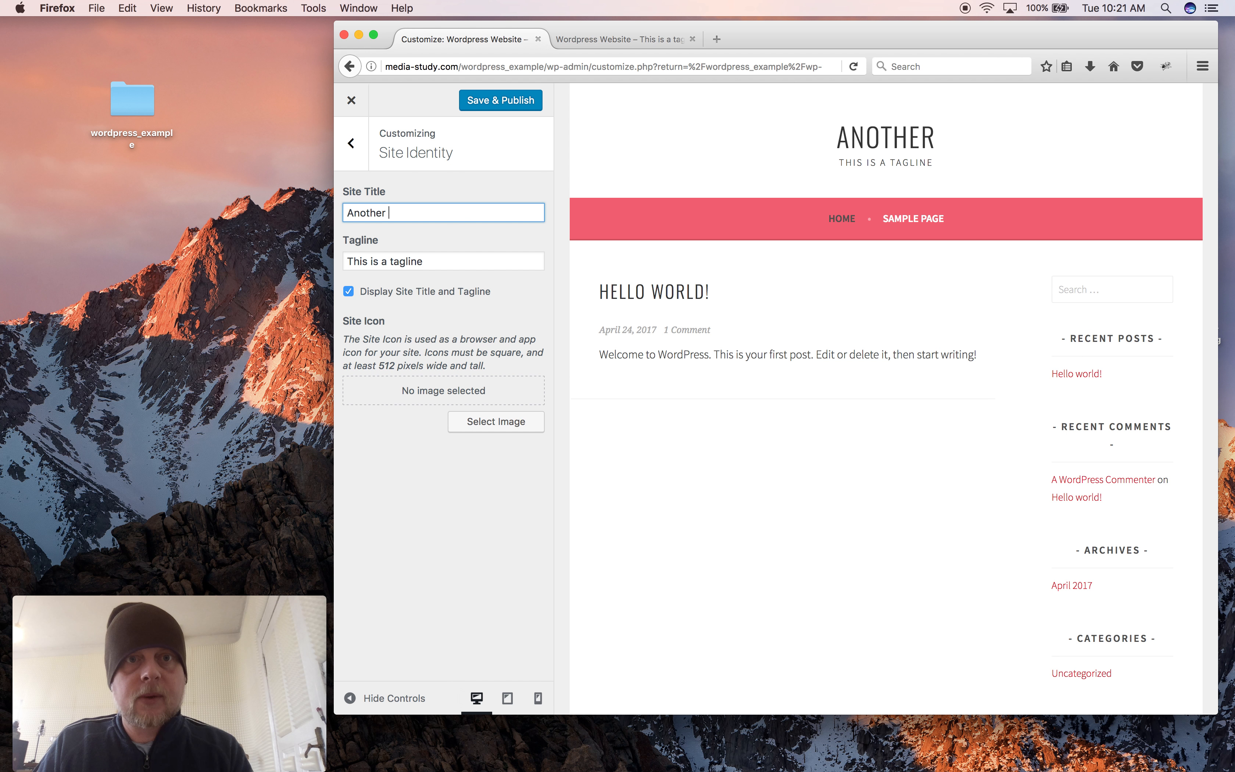
text(Wordpress)
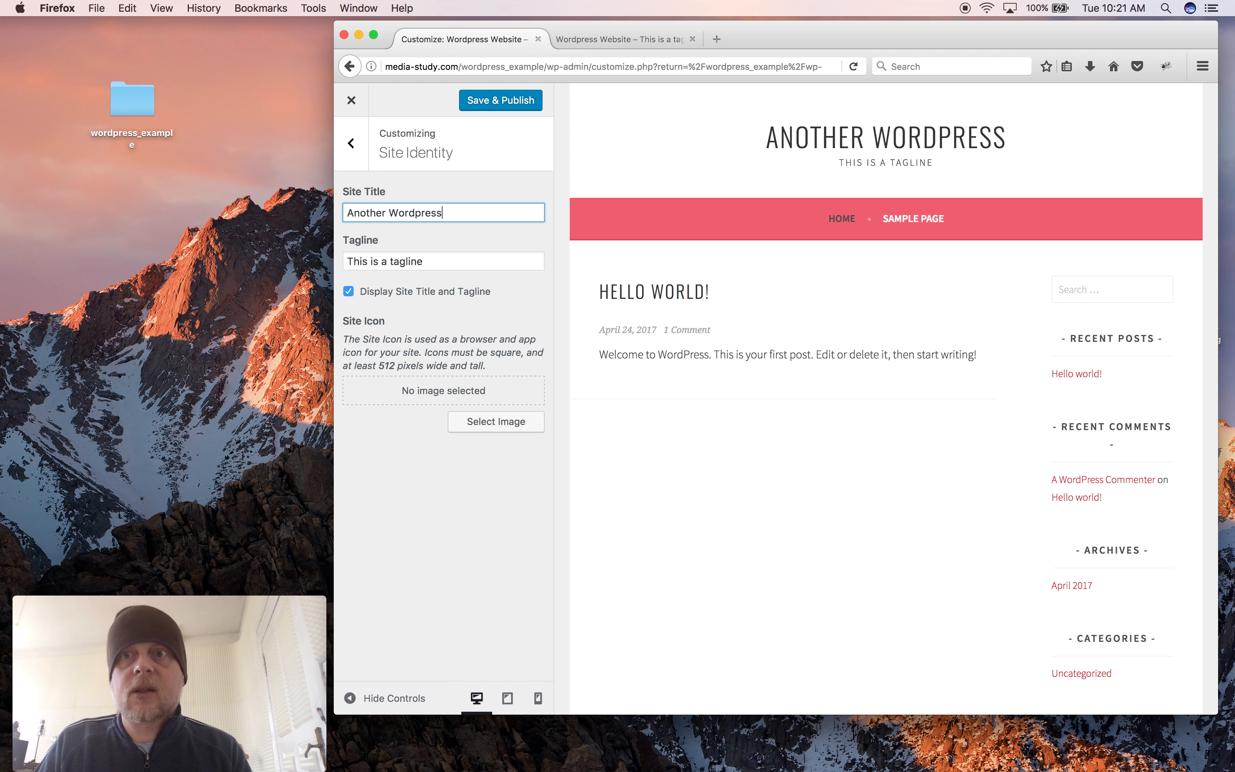
text( Site)
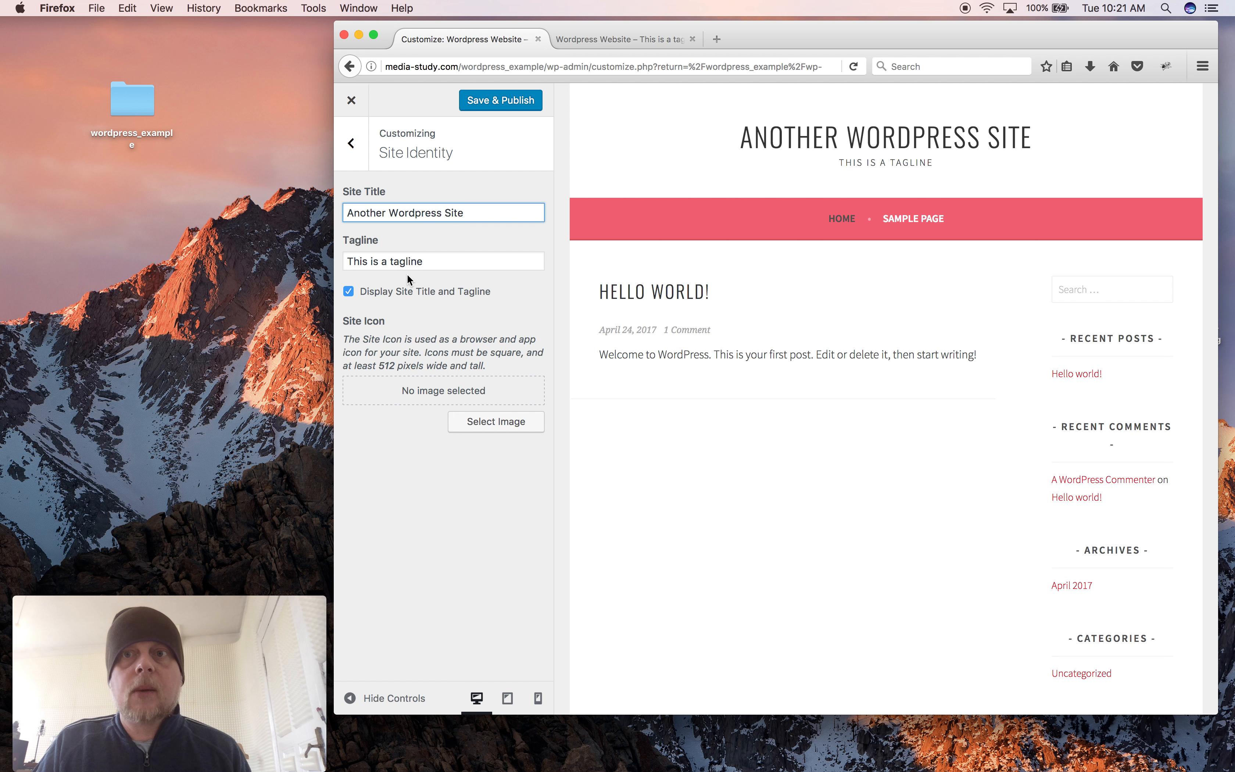
Step: Replace the tagline with "Tagline!!!" and publish the site identity changes
click(435, 263)
key(super+a)
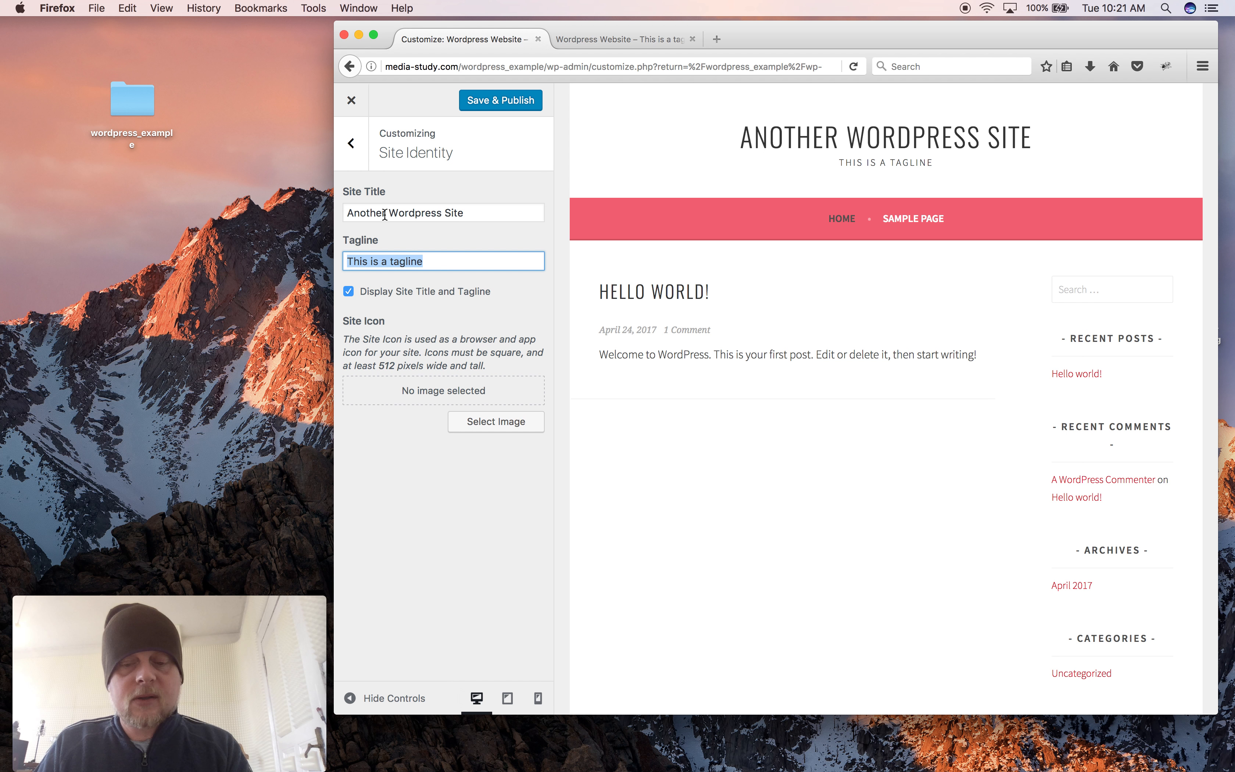
text(Taglin)
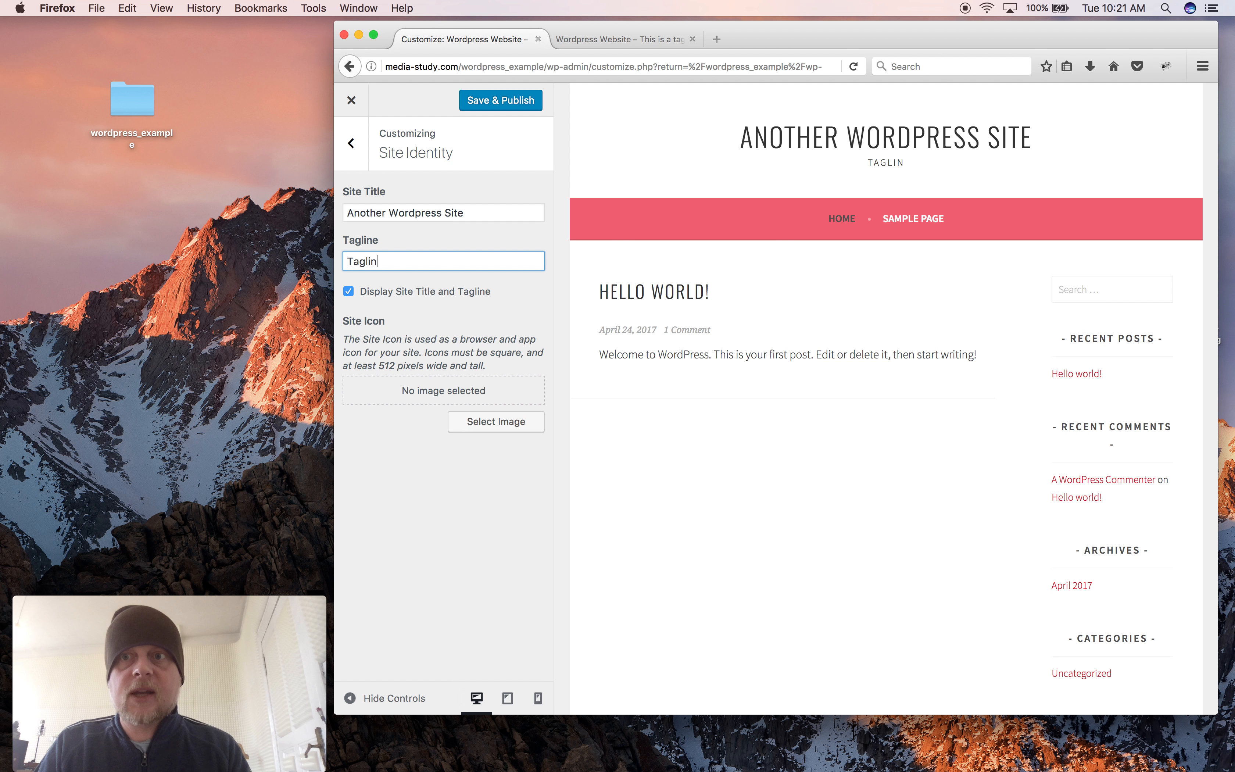
text(e!!!)
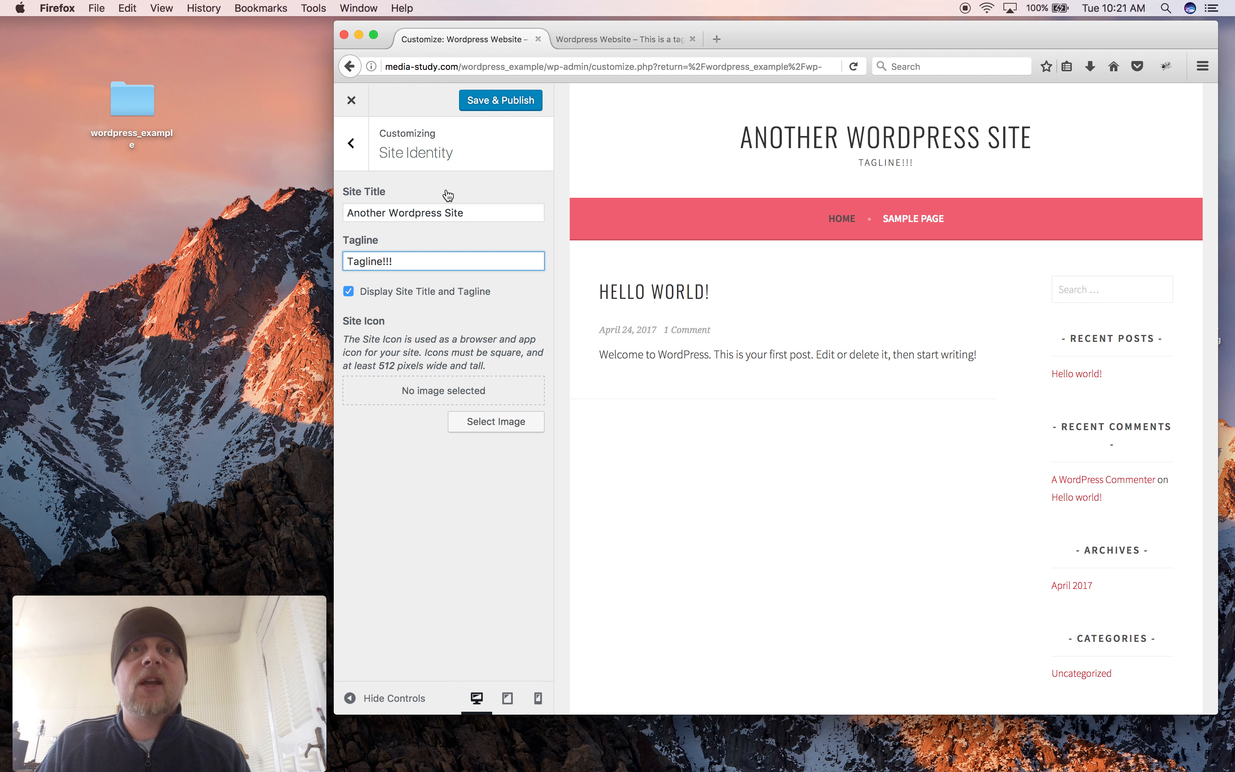
click(496, 102)
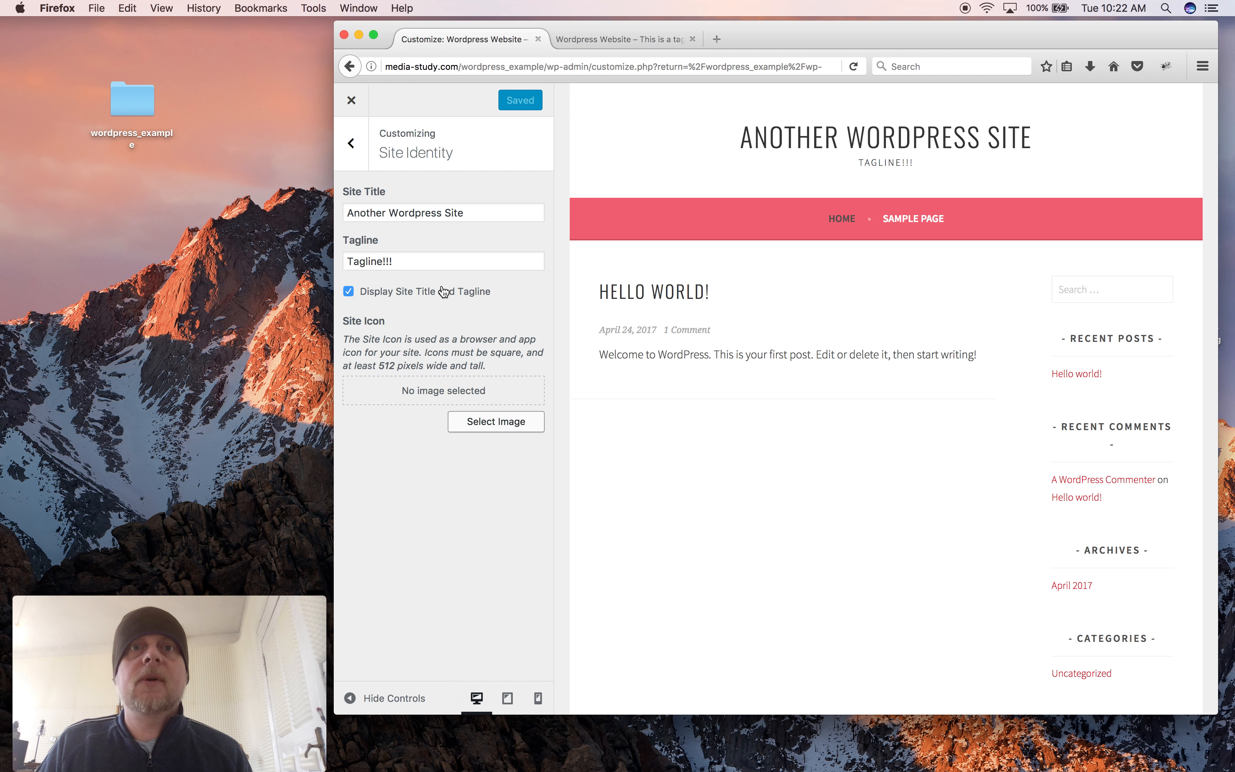
Step: Upload flower-purple-lical-blosso.jpg from the Desktop and select it as the site icon image
click(481, 422)
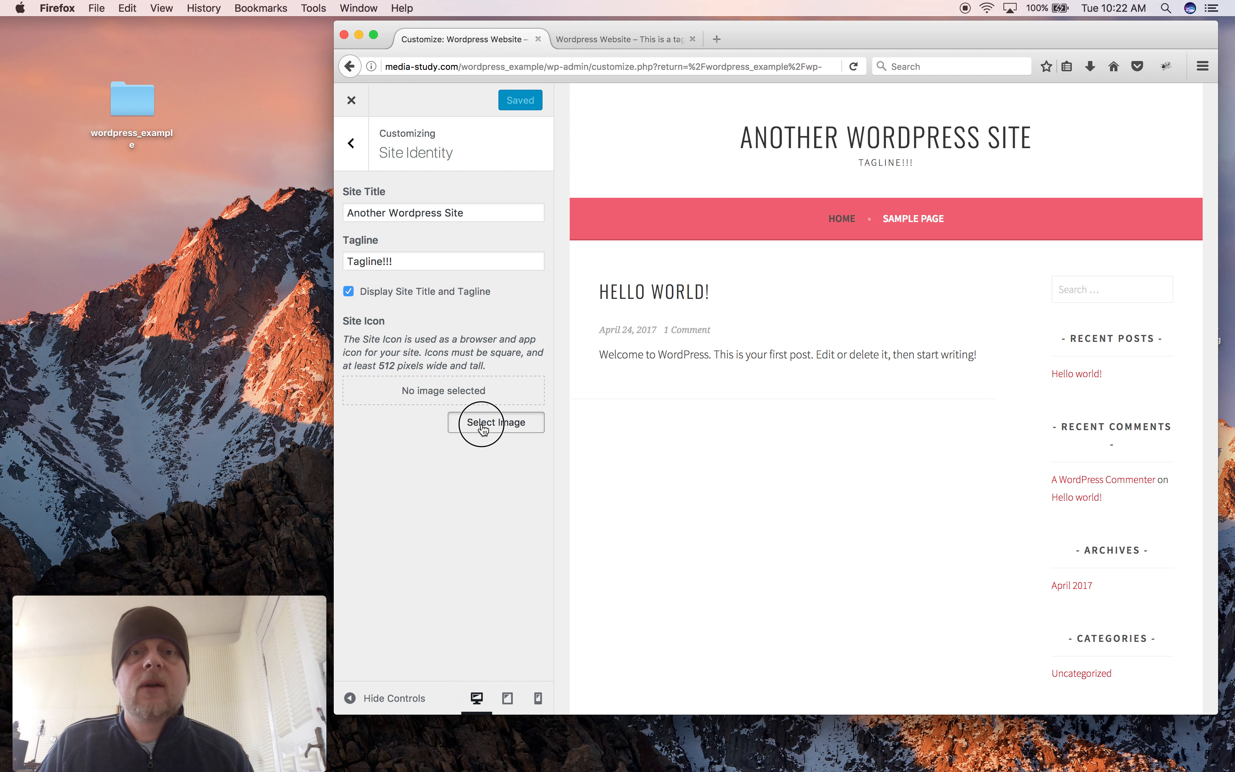
click(636, 415)
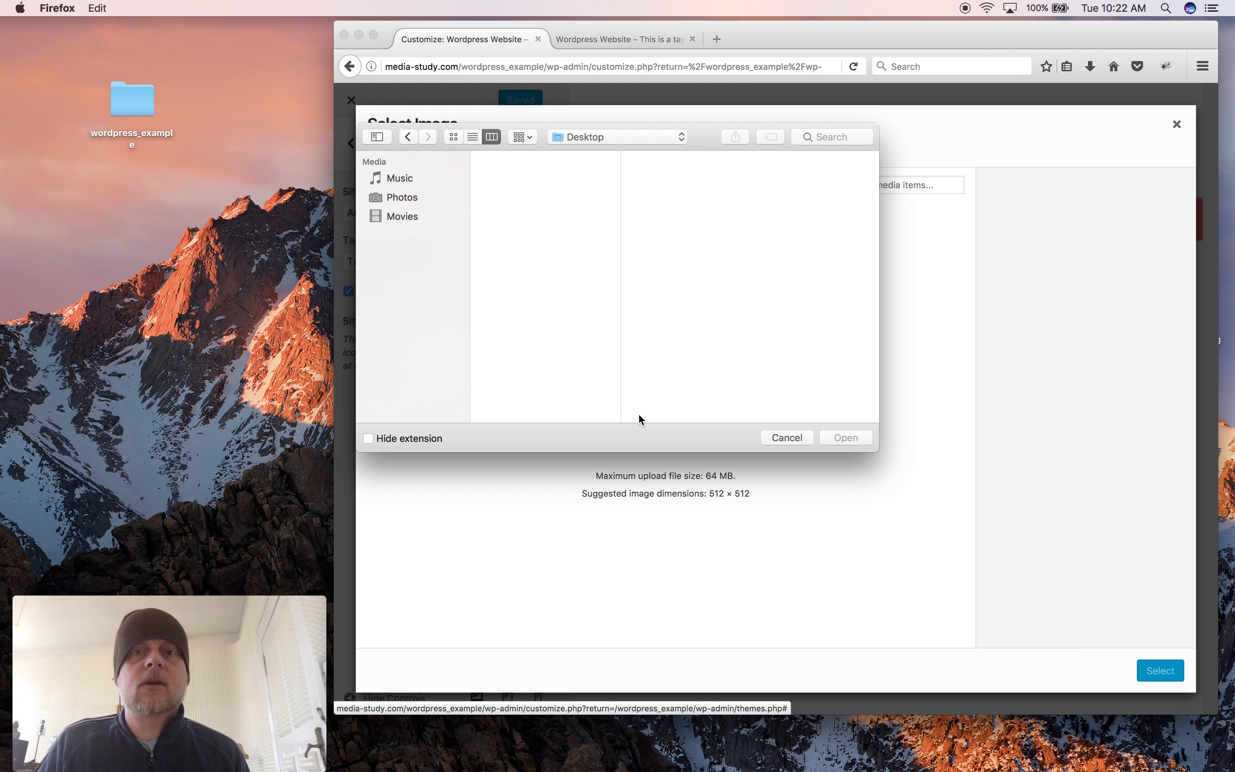
click(501, 158)
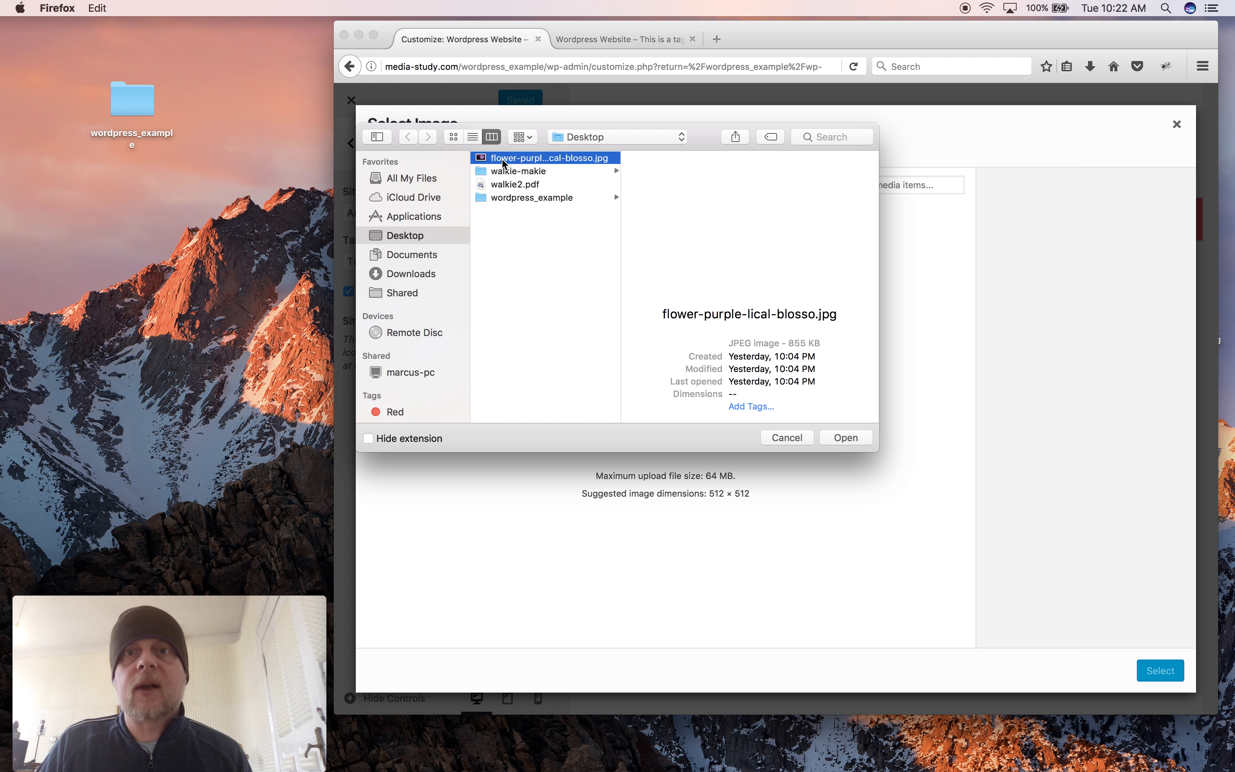
click(834, 437)
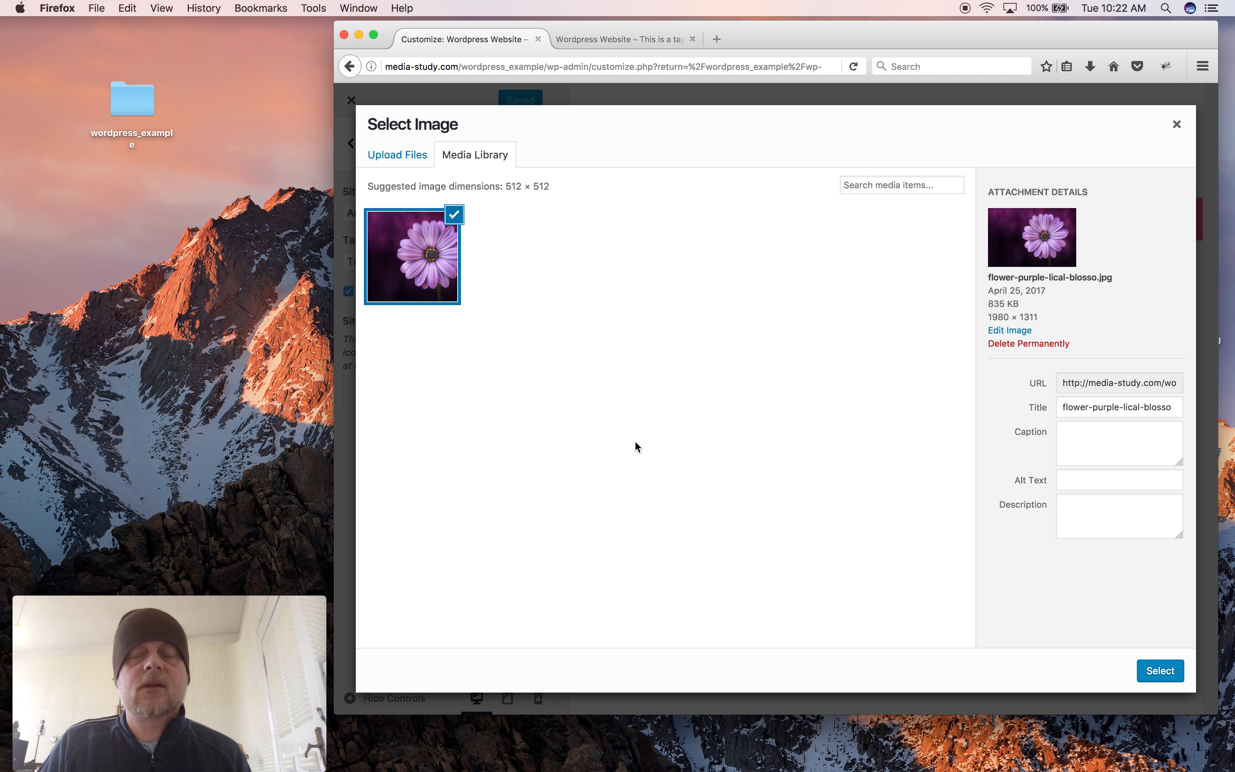
click(1157, 672)
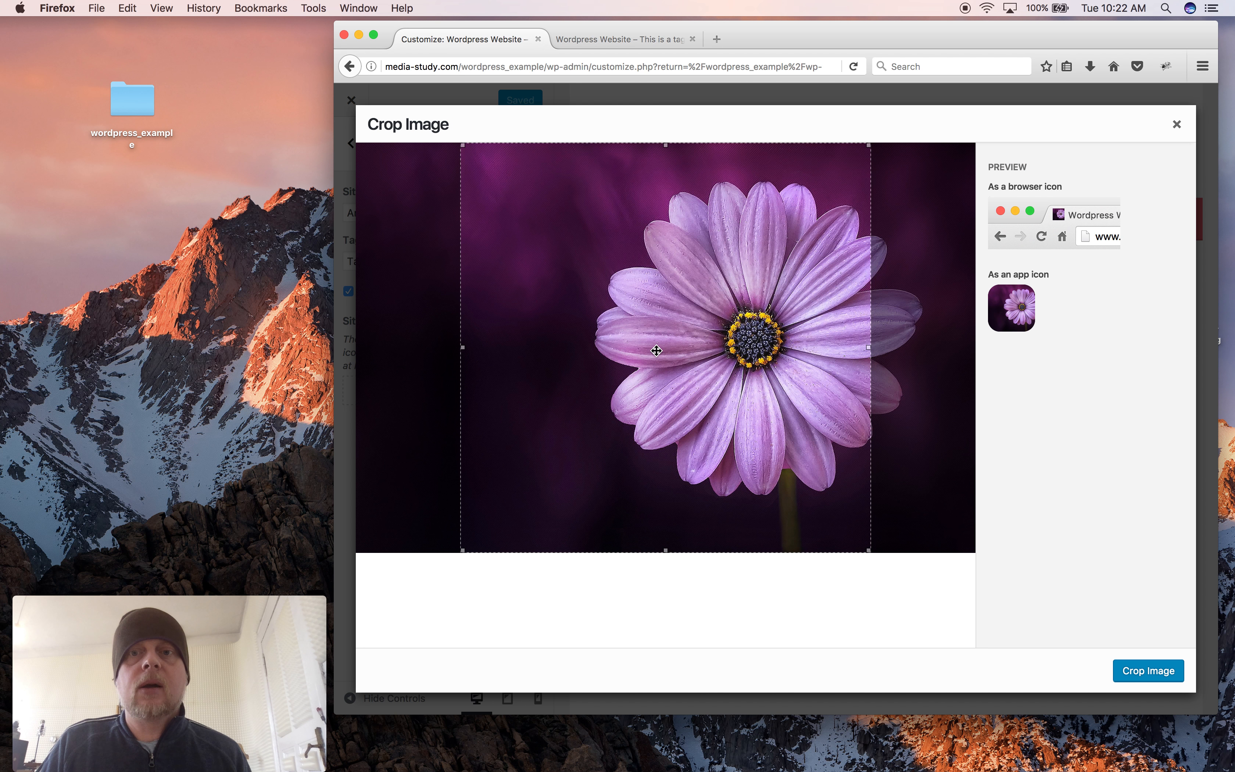
Step: Crop the site icon to a square centred on the whole flower, publish it, and close the customizer
drag(655, 351, 745, 356)
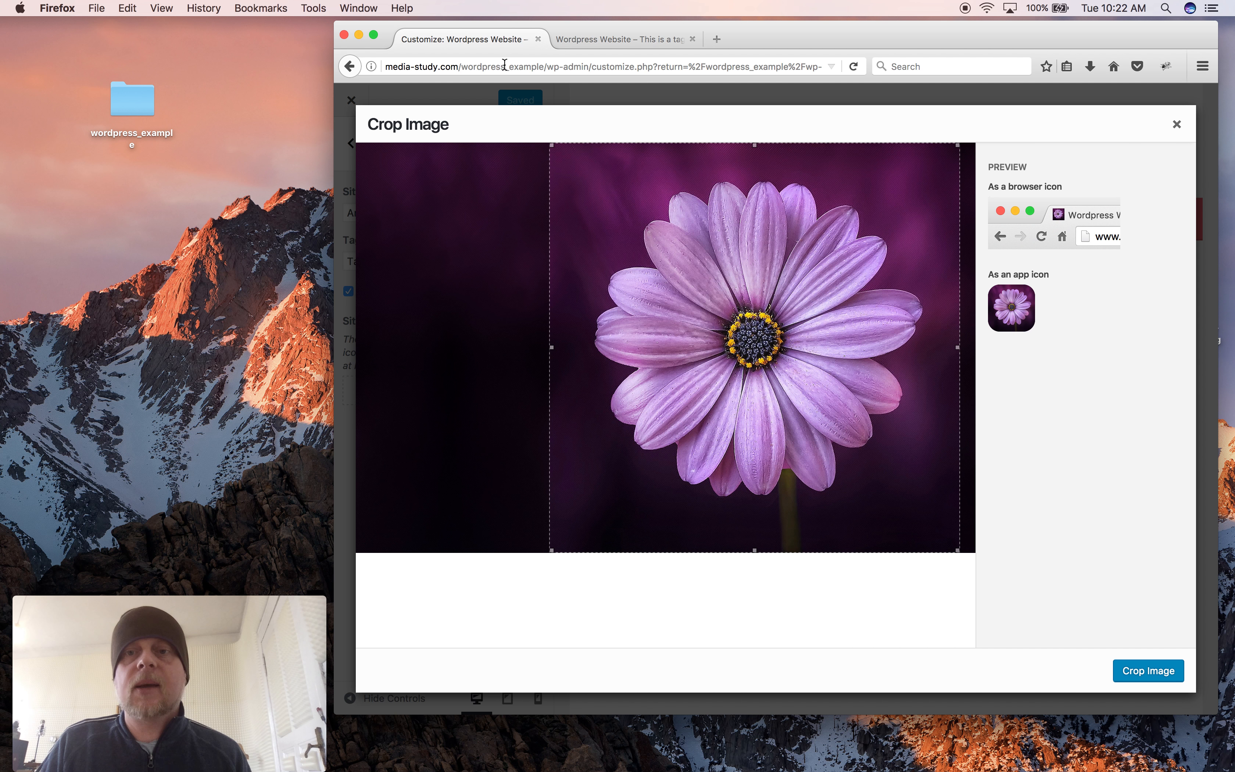
drag(771, 419, 777, 420)
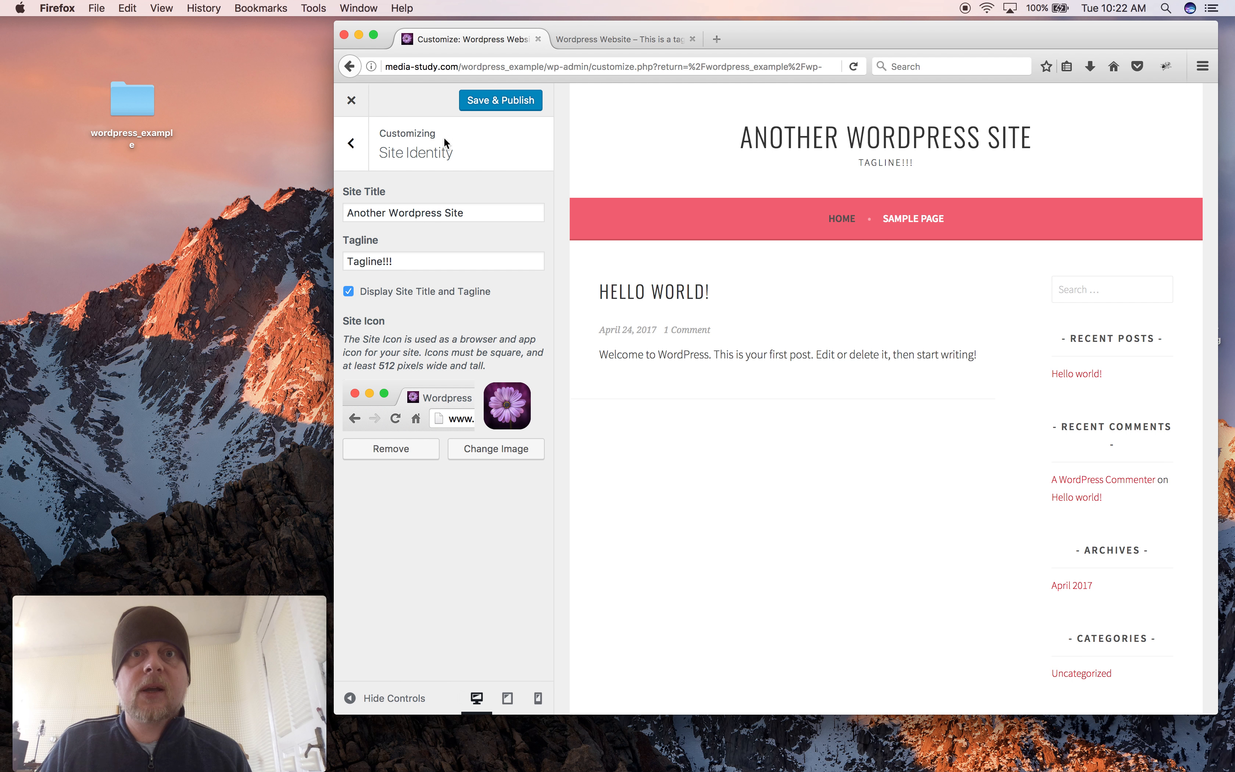
click(487, 104)
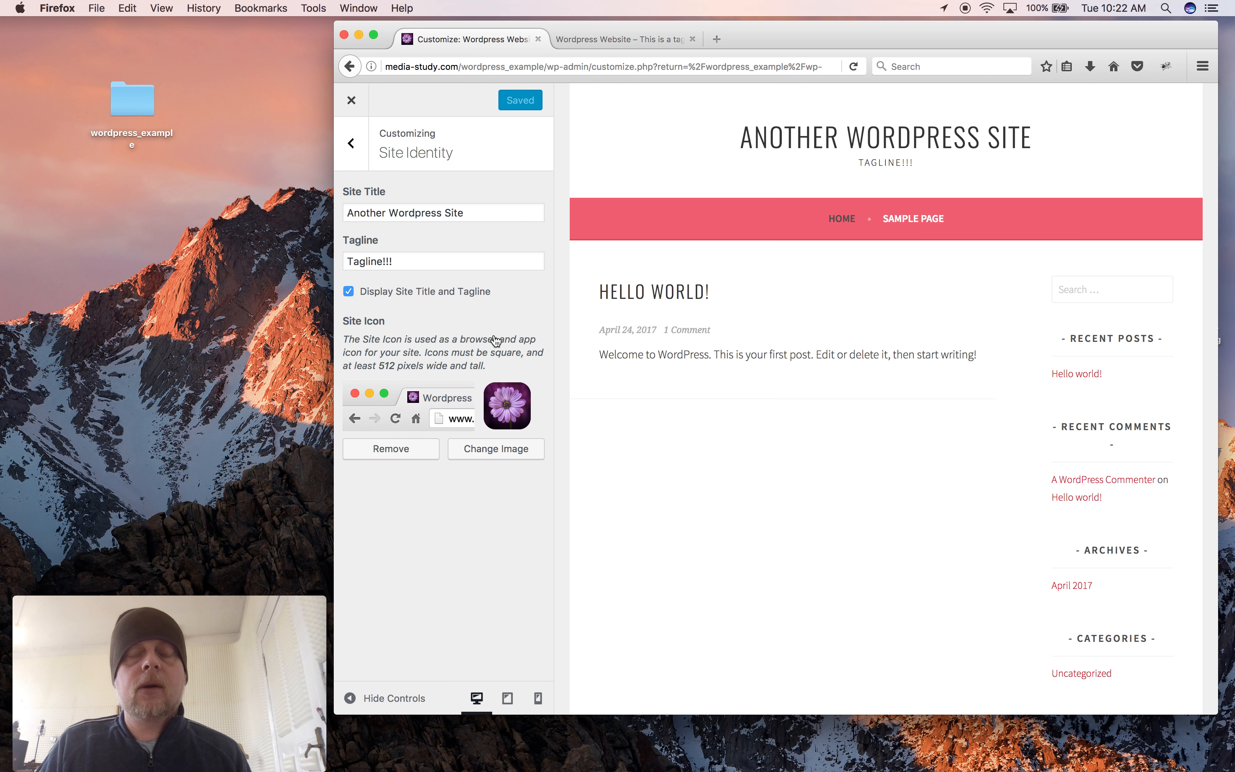
click(352, 101)
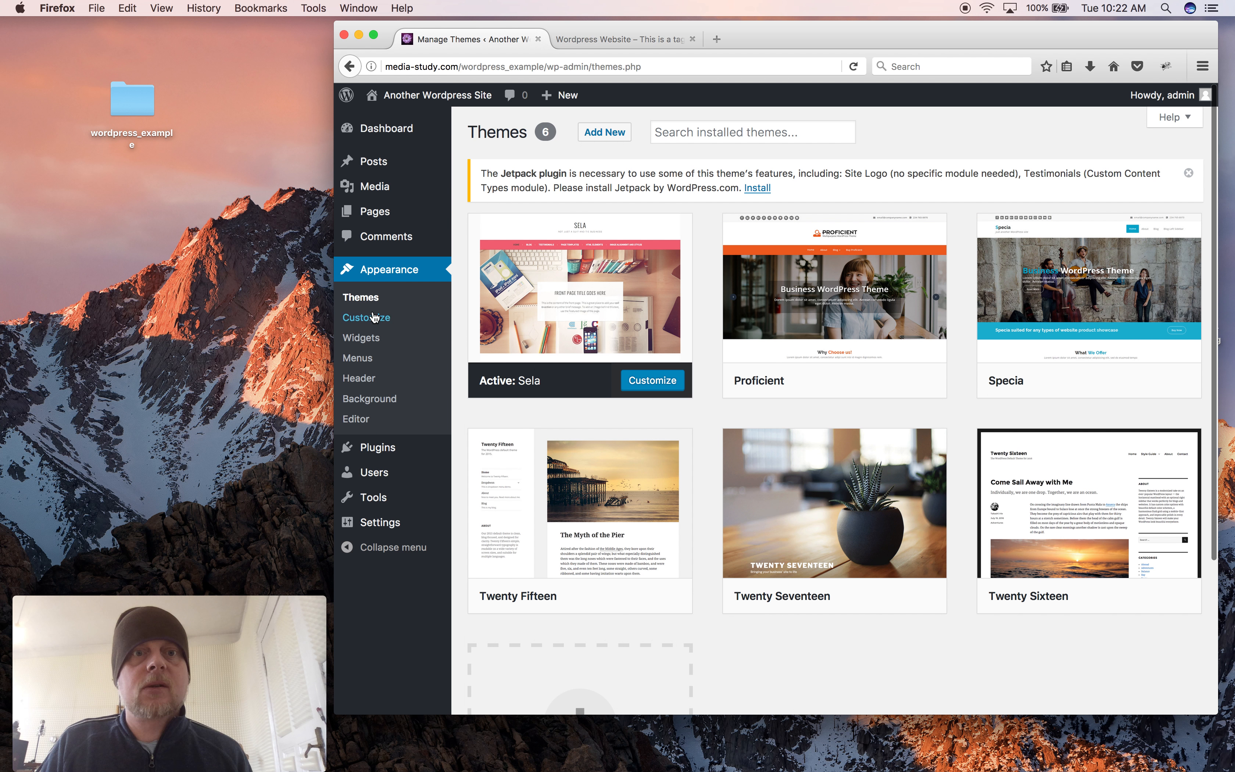
Step: In the customizer's Colors settings, try a blue header text color, change it to near-black, and publish
click(372, 317)
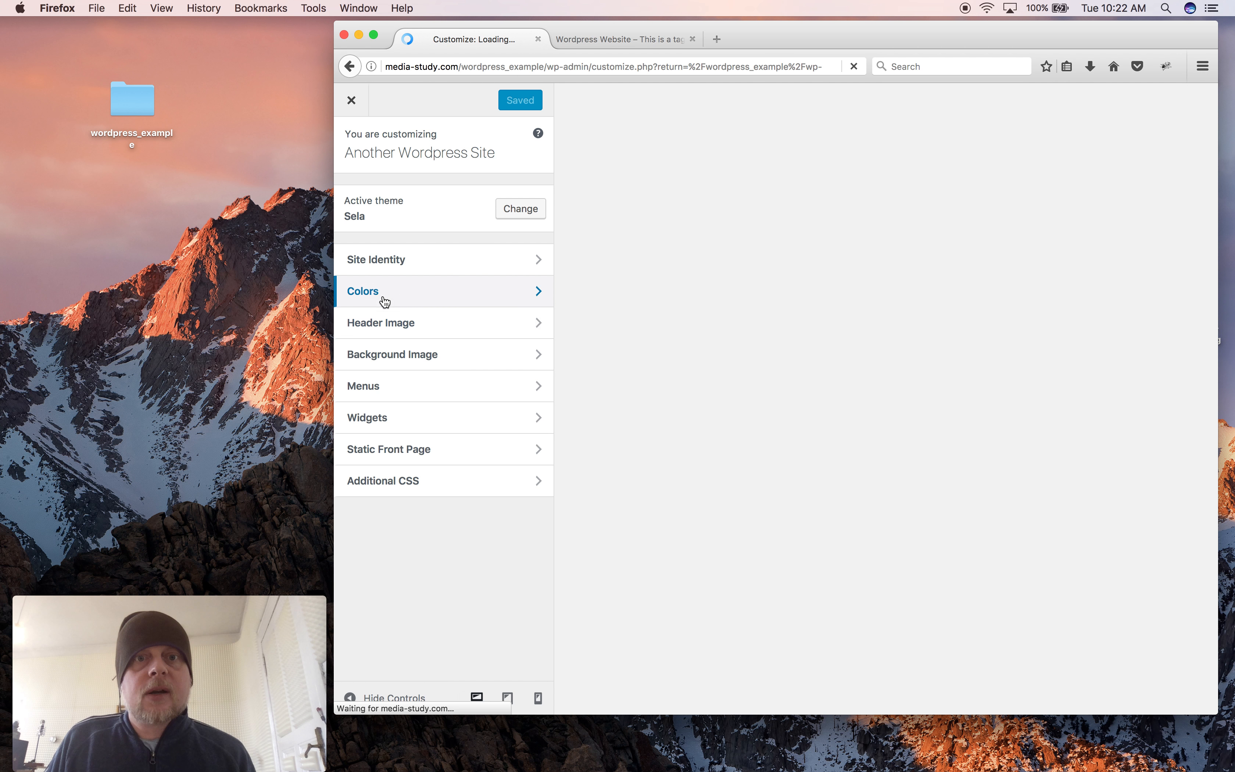
click(531, 287)
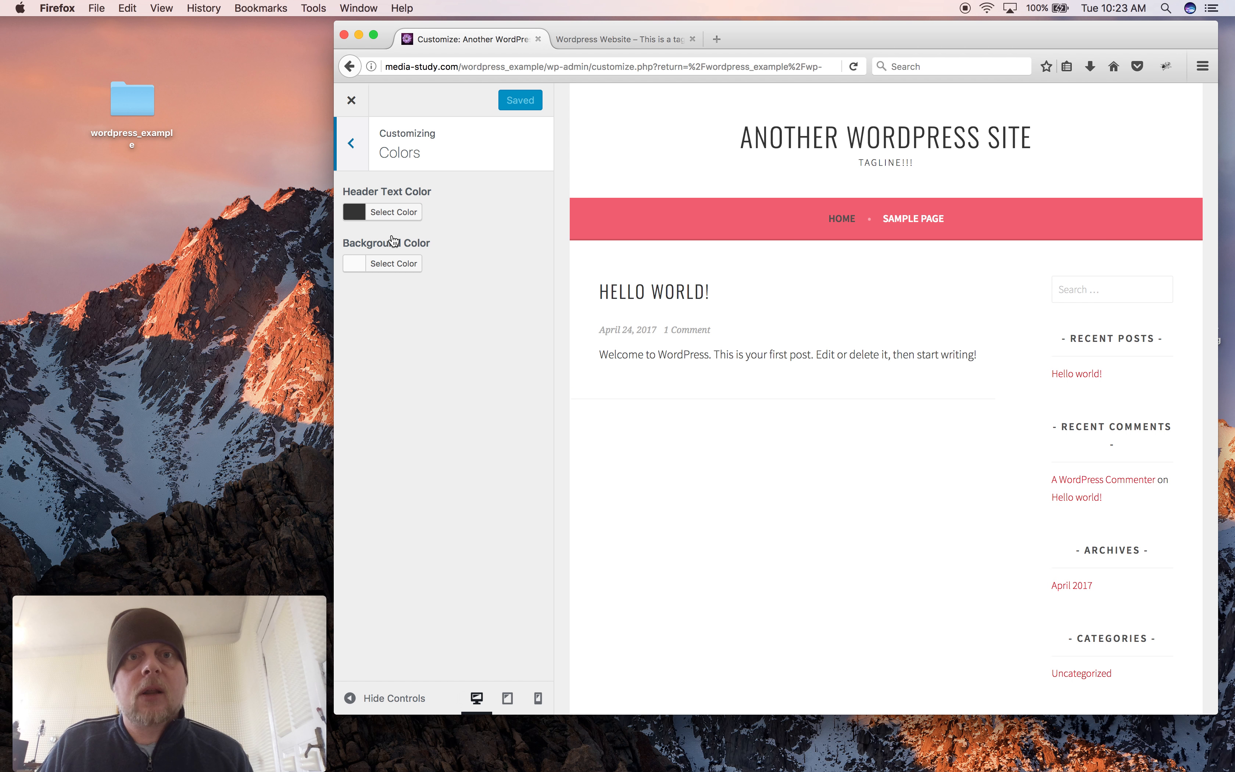
click(363, 212)
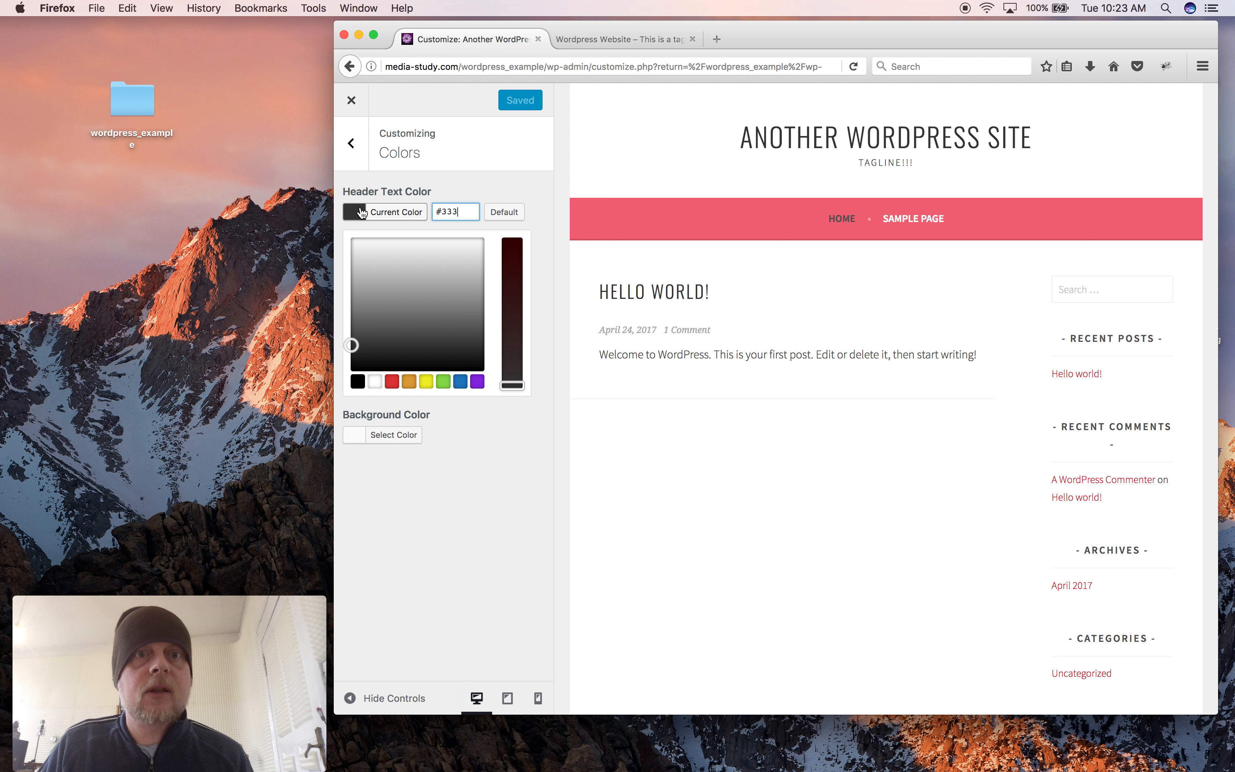
click(460, 383)
drag(450, 281, 435, 239)
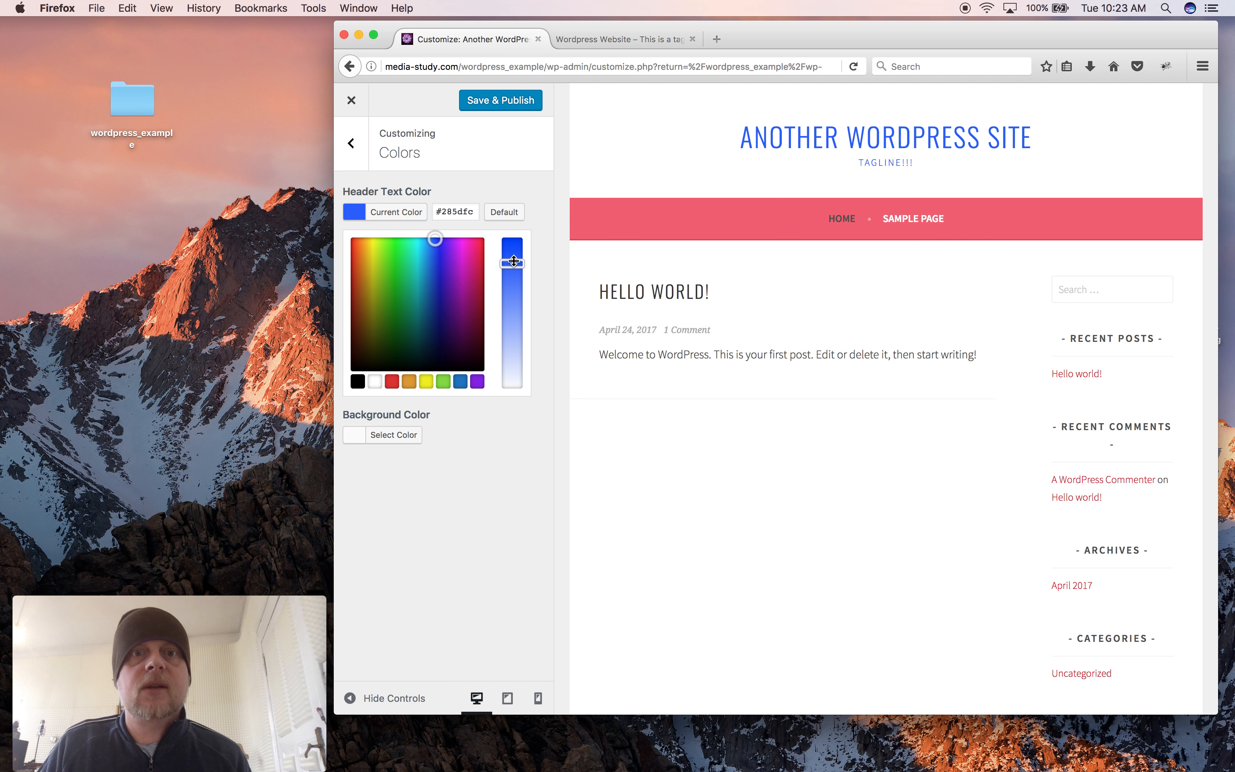
click(411, 362)
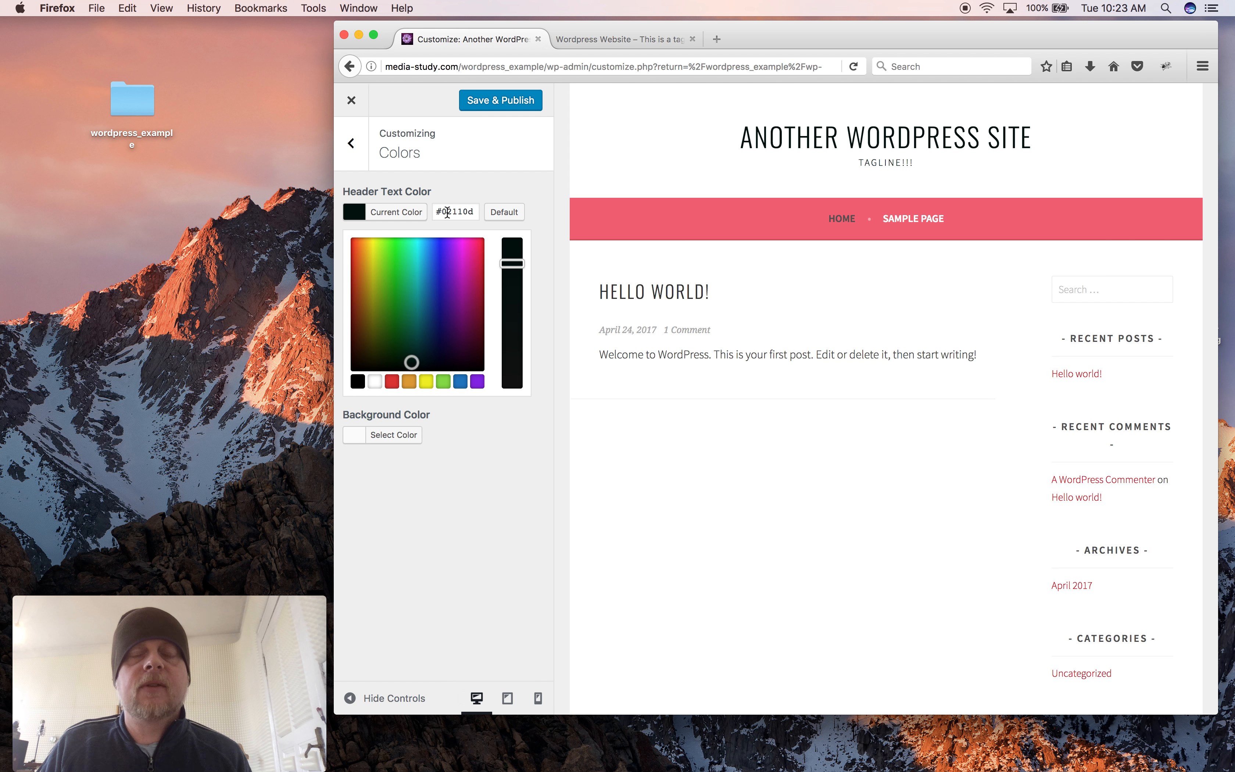
click(496, 100)
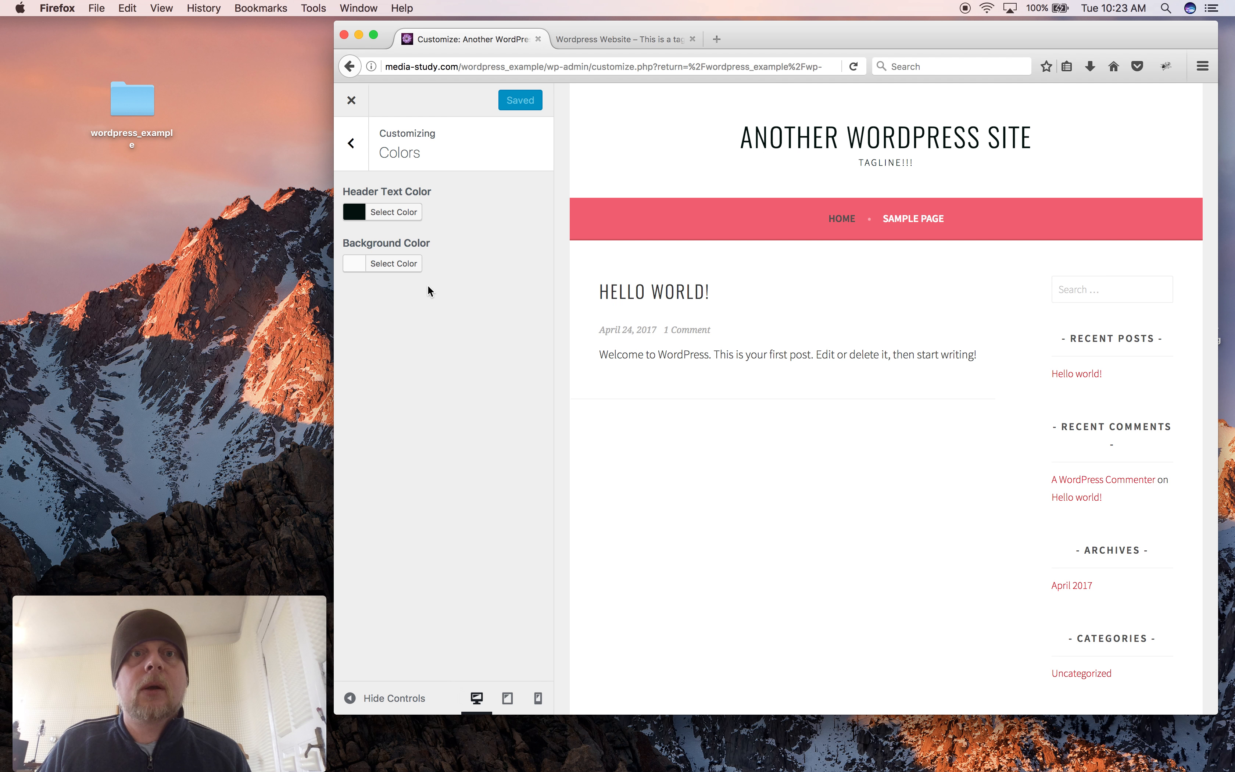
Step: Set the site's background color to teal #19aa92, publish the change, and close the customizer
click(391, 264)
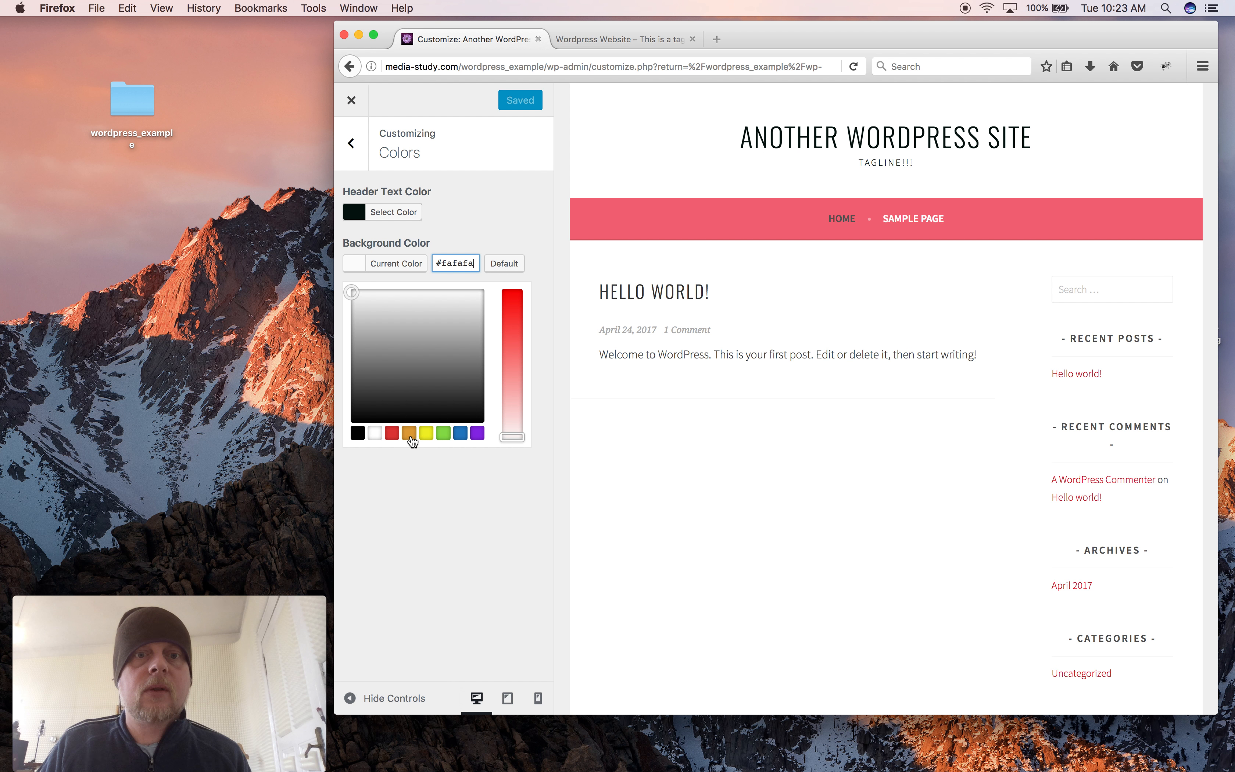
click(461, 433)
drag(419, 306, 414, 333)
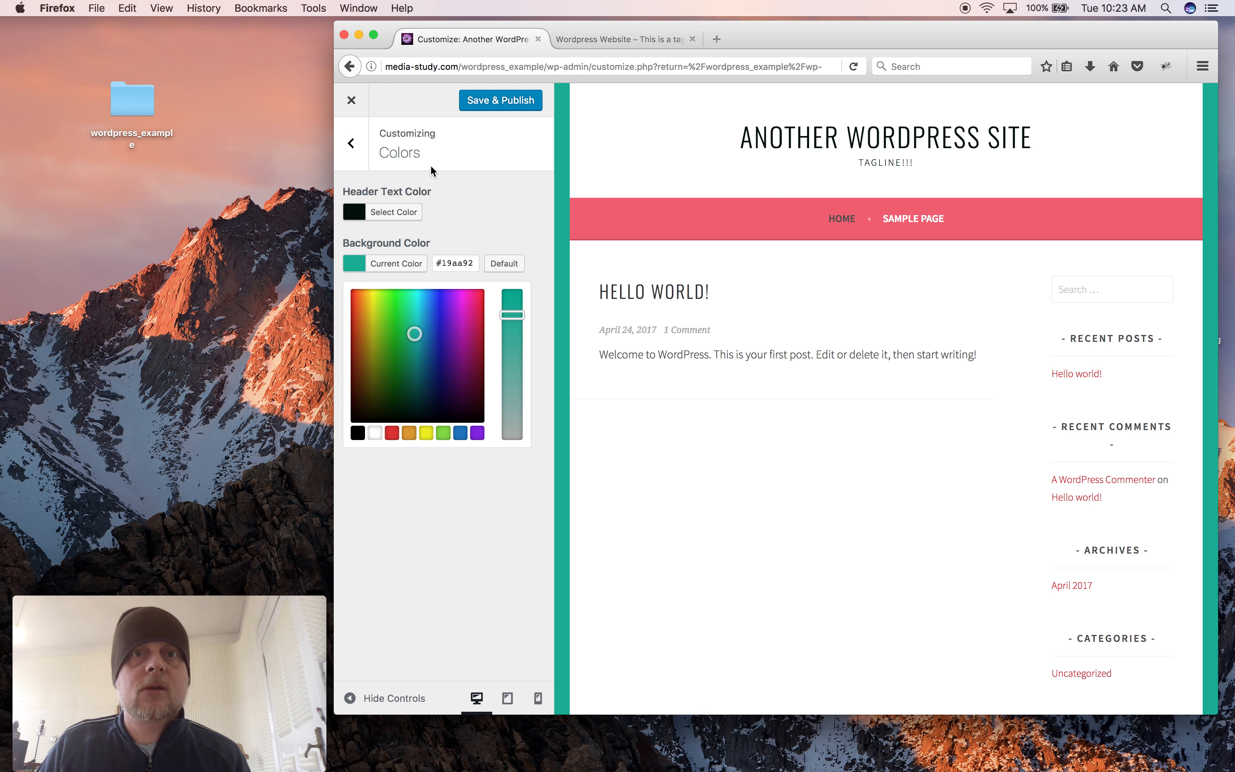
click(473, 102)
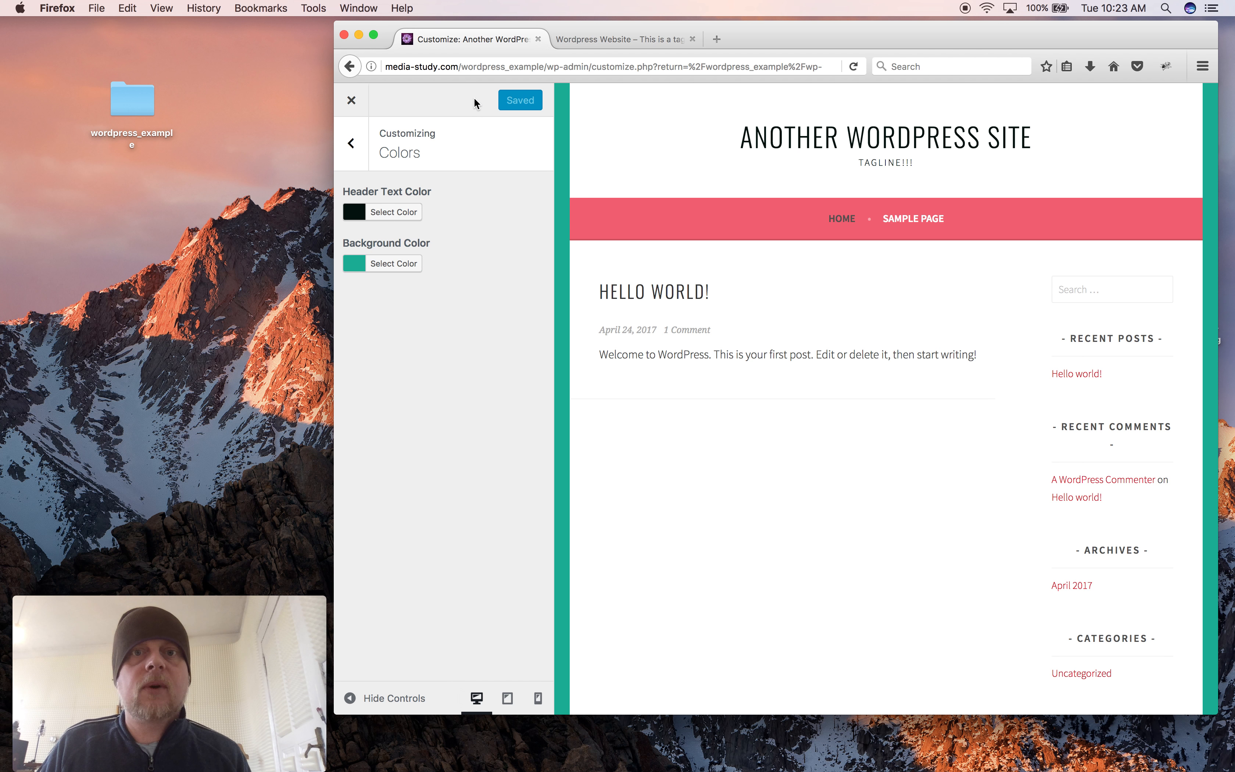
click(350, 101)
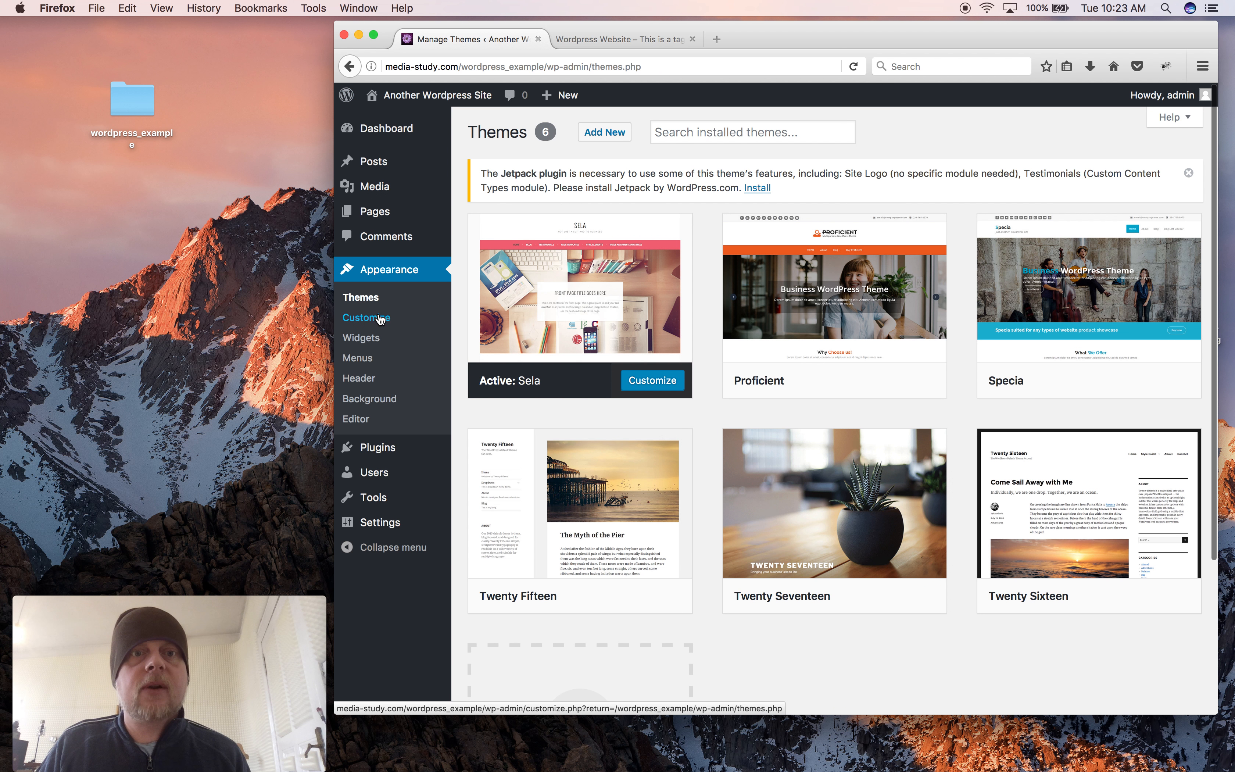
Step: In the customizer's Header Image settings, choose the full flower-purple-lical-blosso.jpg from the media library for cropping
click(375, 324)
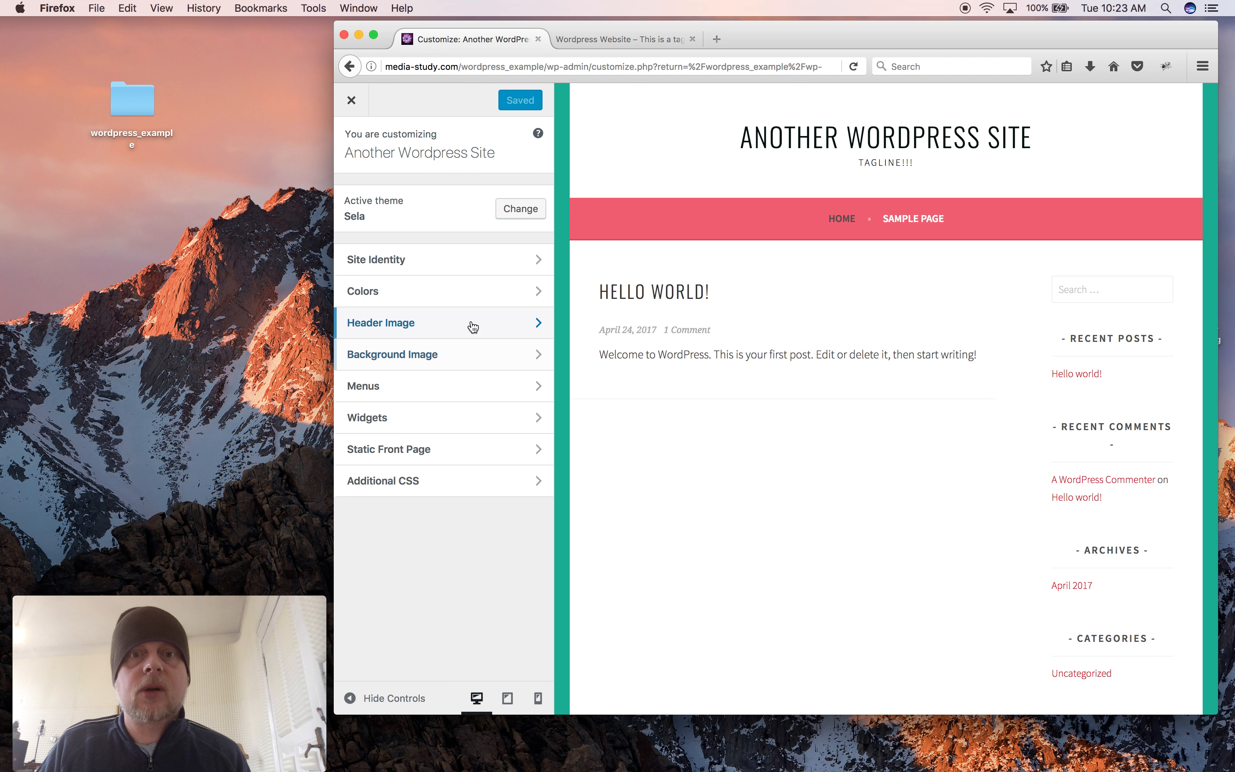
click(537, 323)
click(510, 305)
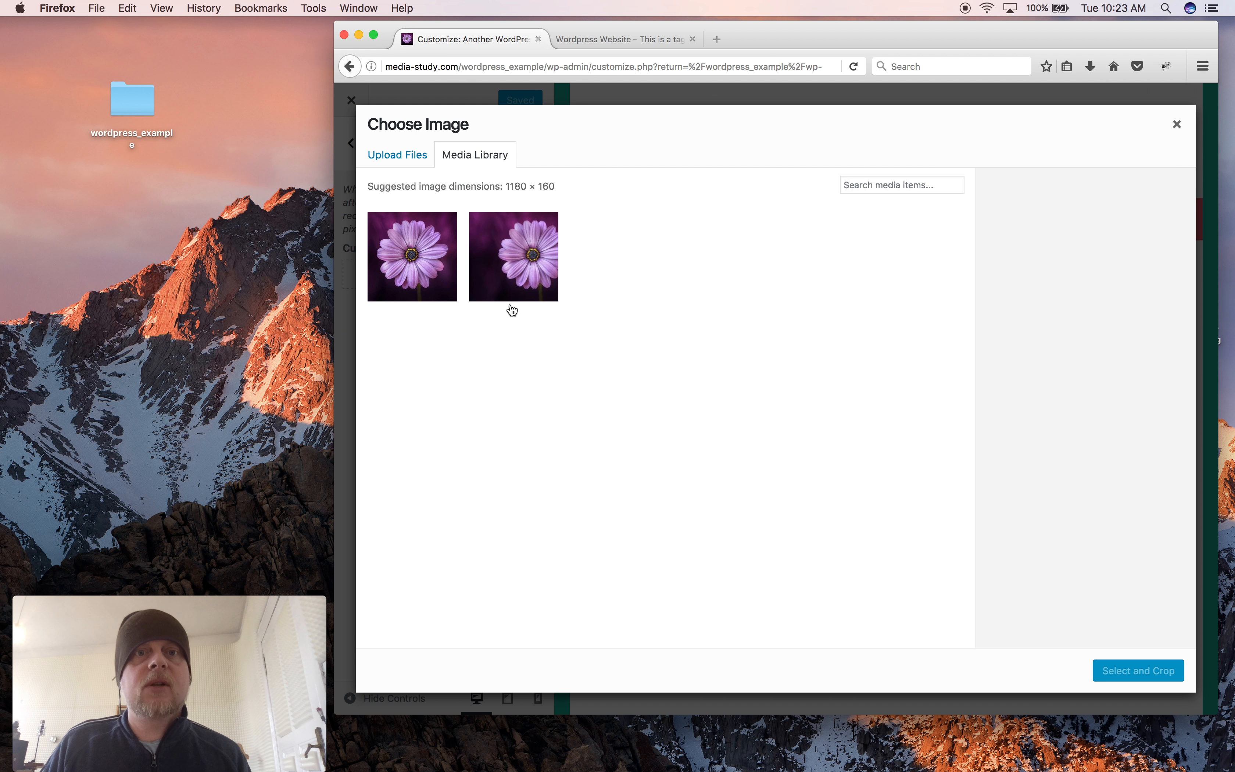
click(419, 252)
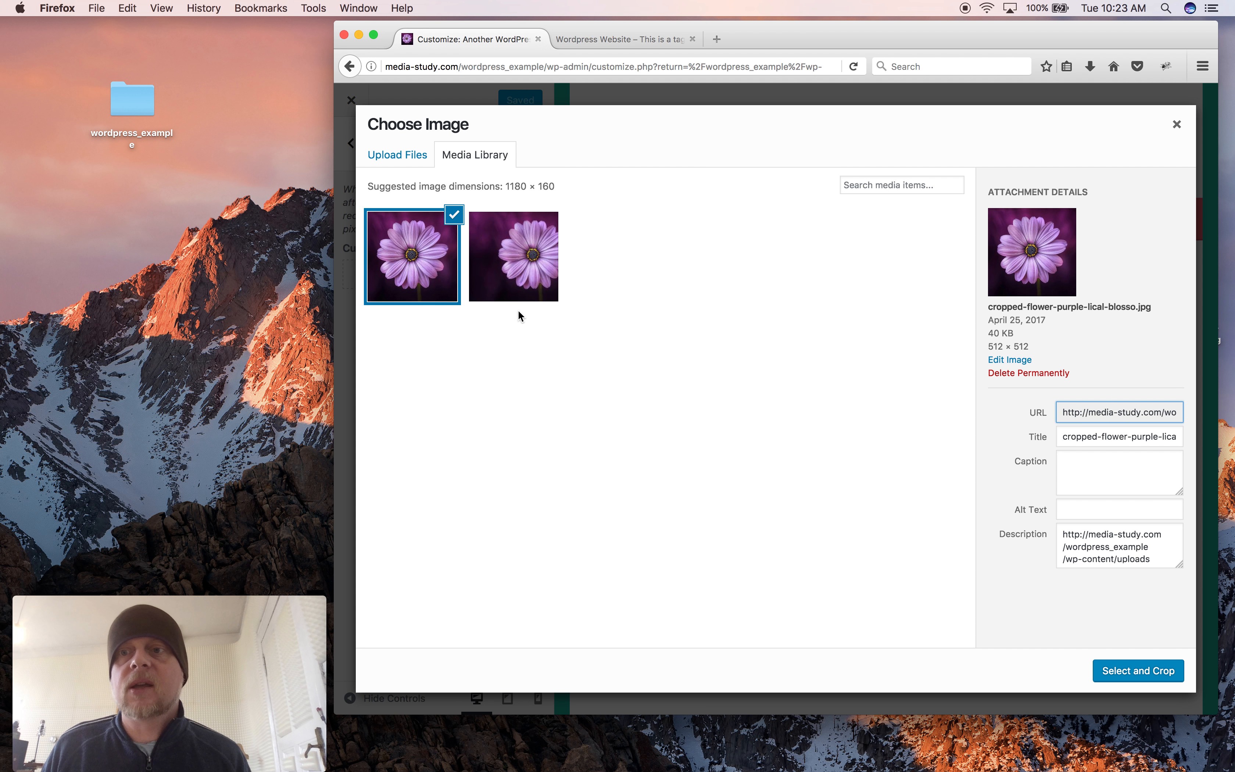
click(519, 281)
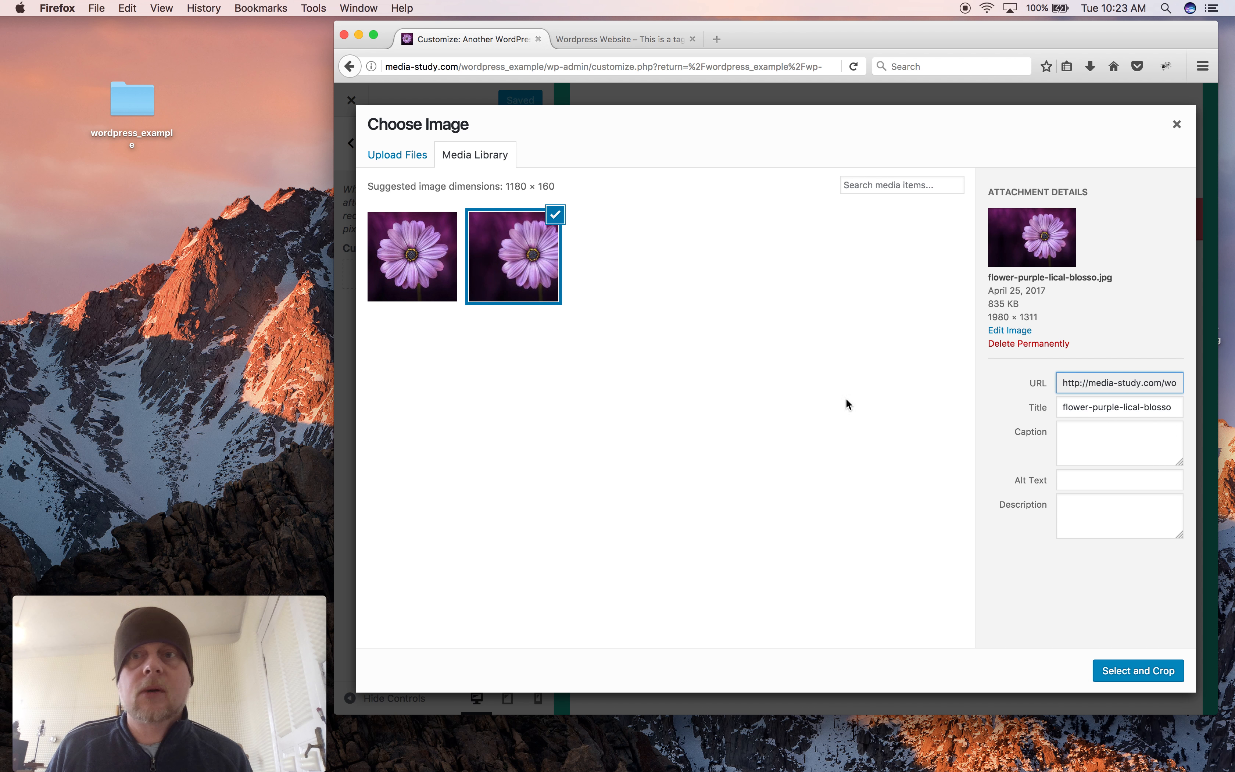
click(1143, 677)
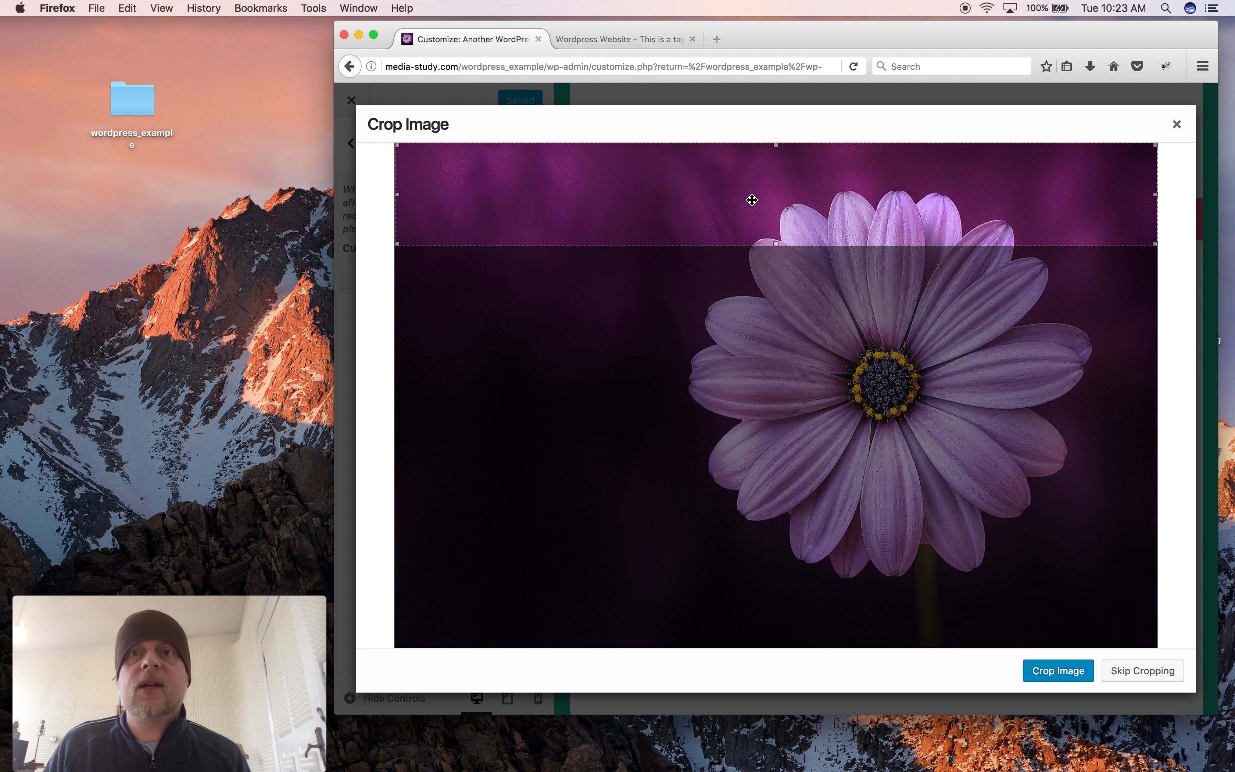
Step: Crop the header image to a full-width strip slightly below the photo's upper edge, publish it, and close the customizer
mouse_move(750, 199)
mouse_down()
mouse_move(771, 353)
mouse_move(753, 224)
mouse_up()
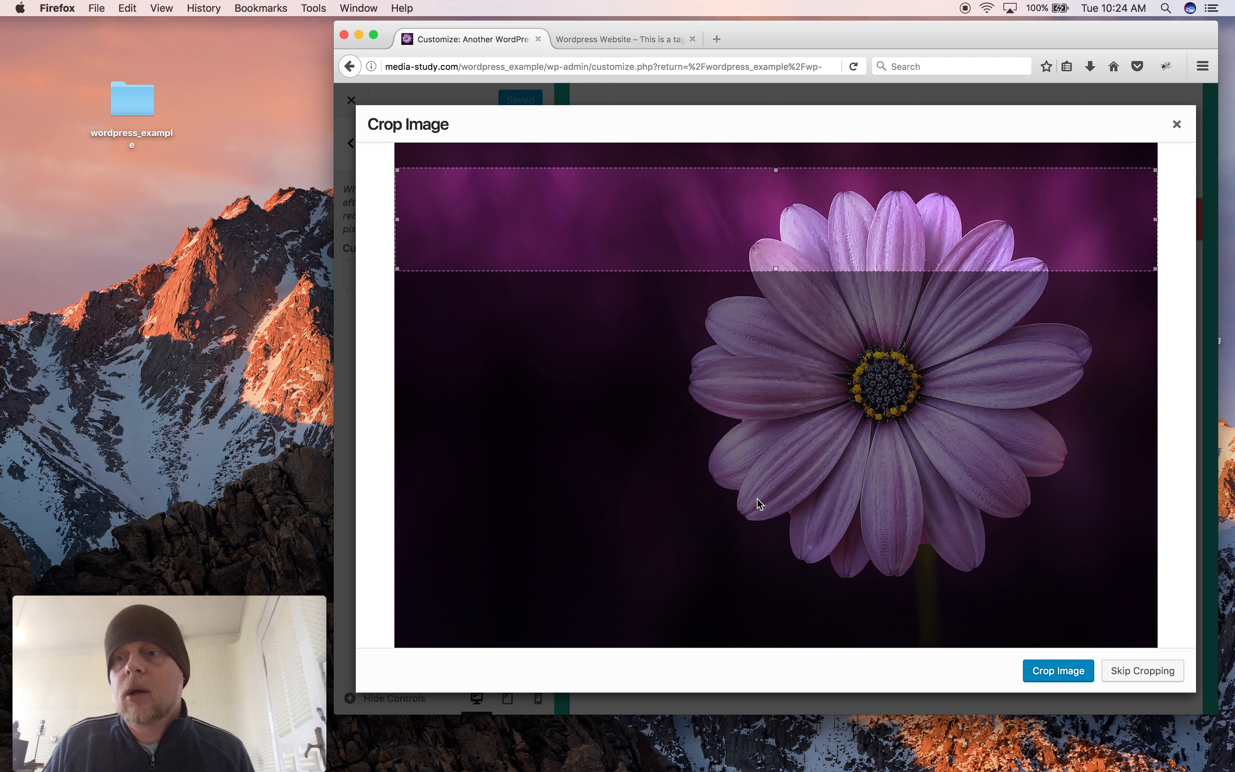
click(1047, 672)
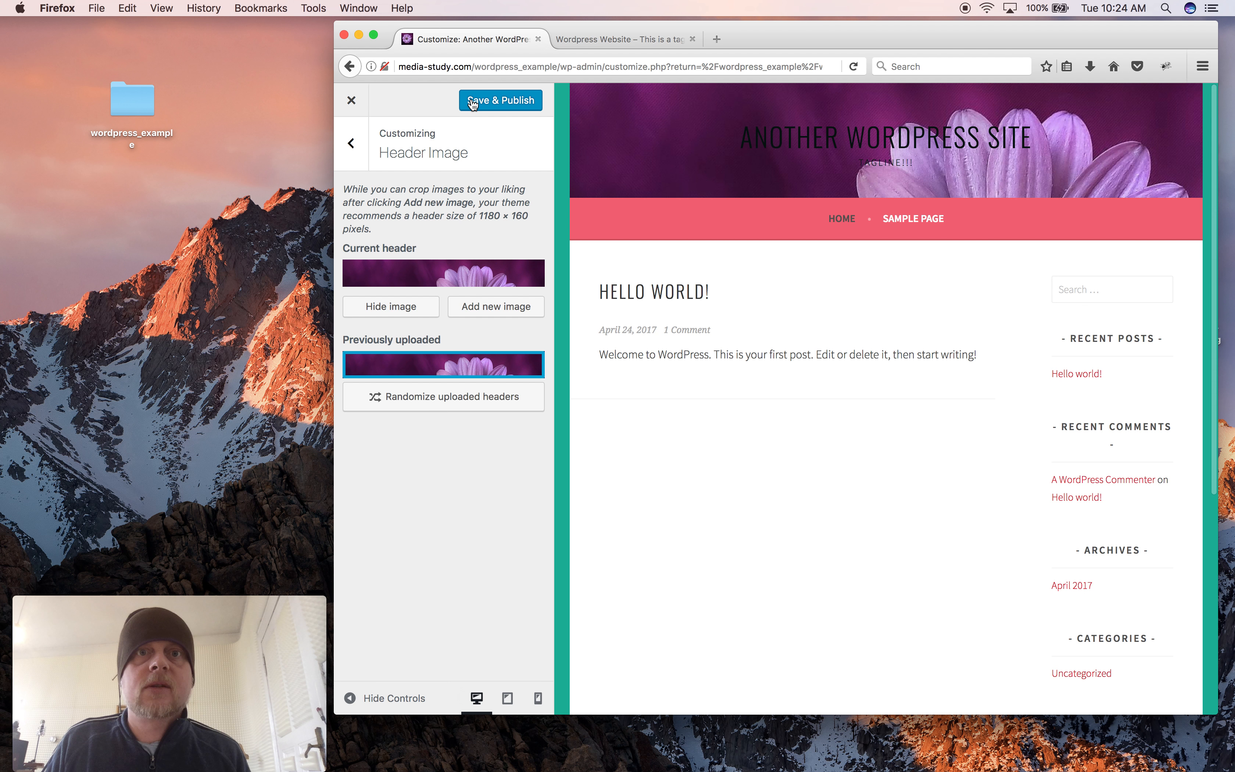
click(471, 99)
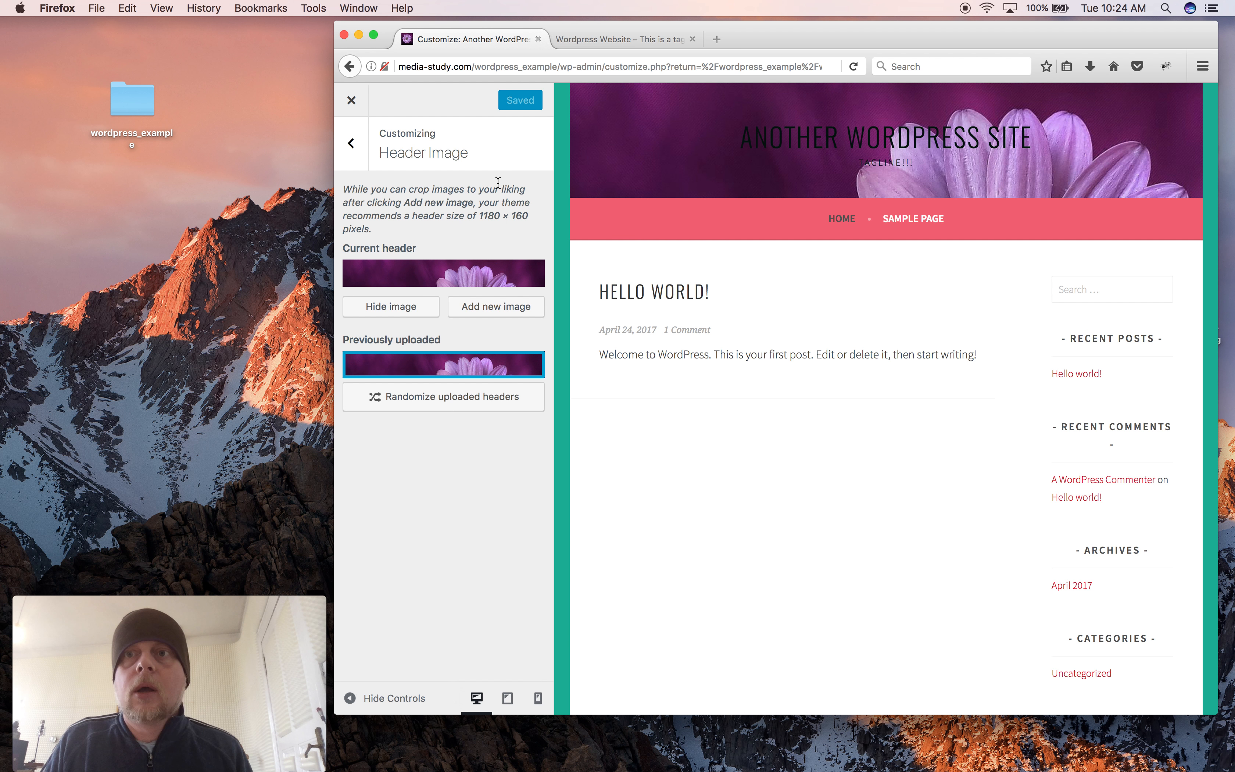
click(351, 103)
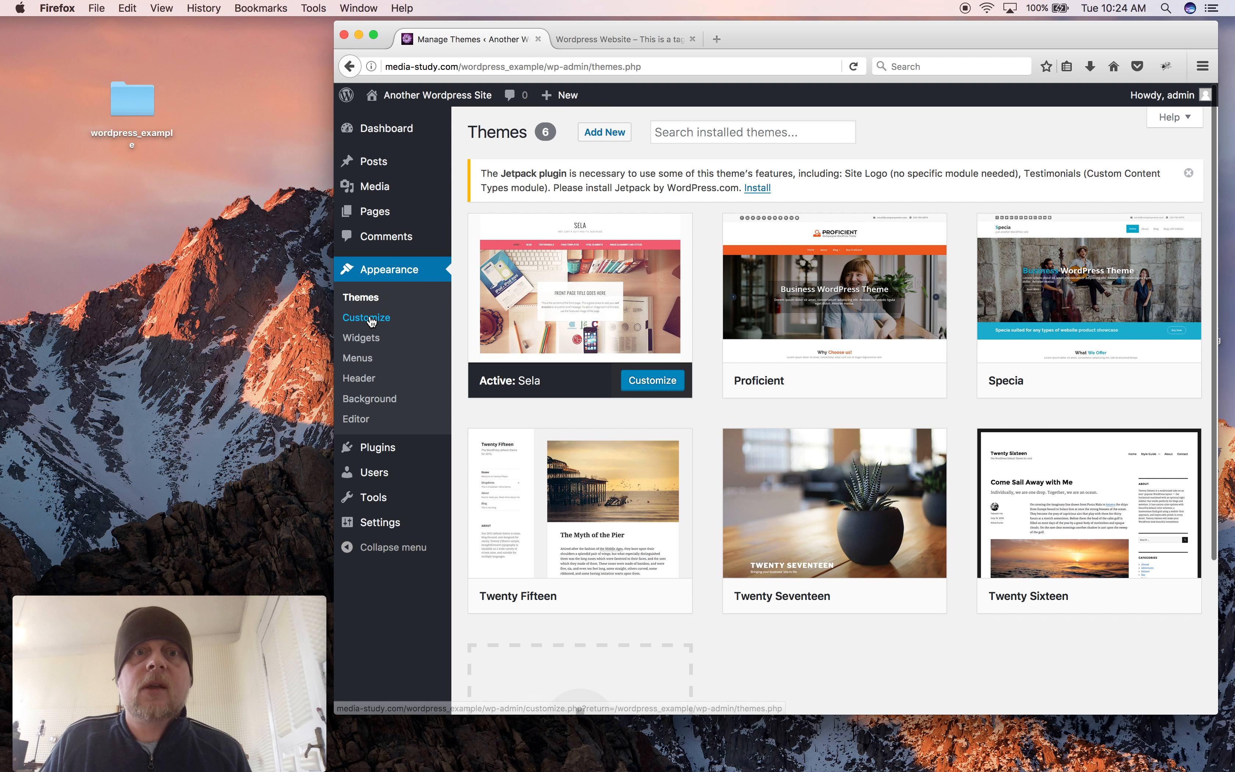
Step: In the customizer's Colors settings, set the header text color to white #ffffff, publish the change, and close the customizer
click(371, 319)
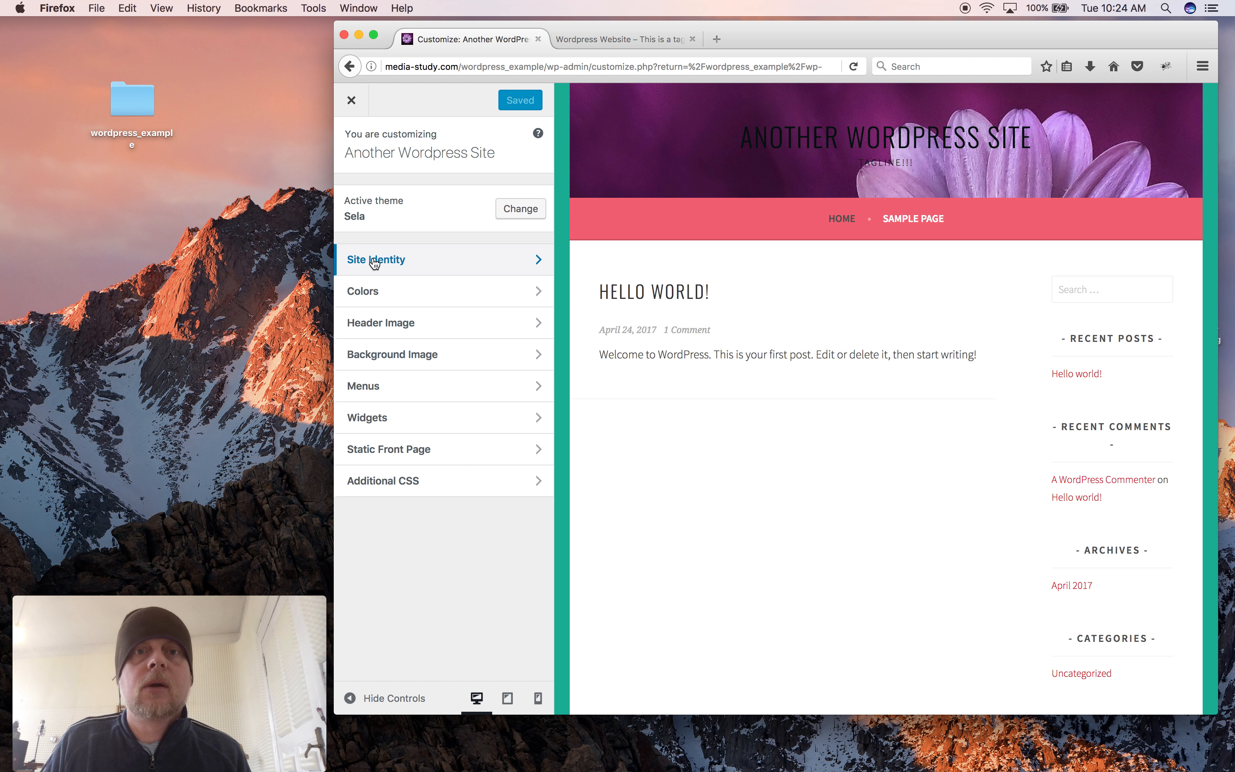
click(375, 261)
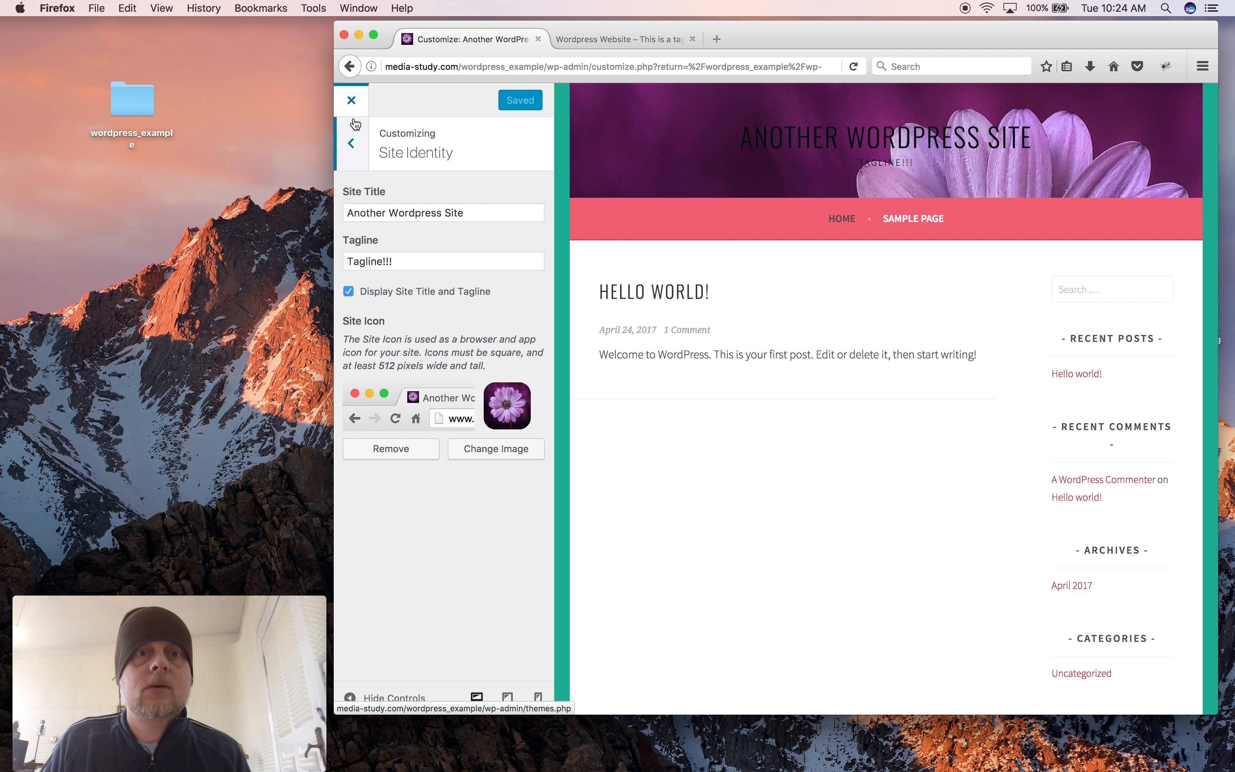
click(352, 143)
click(402, 291)
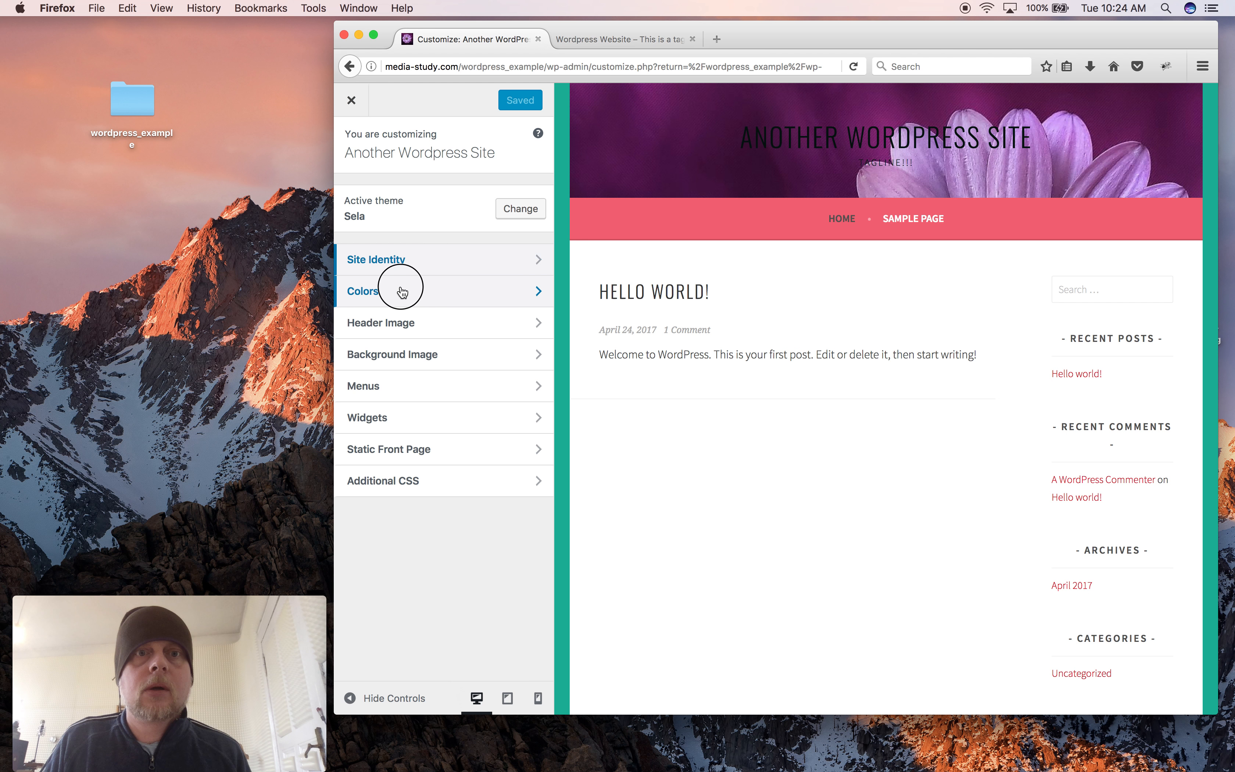
click(387, 214)
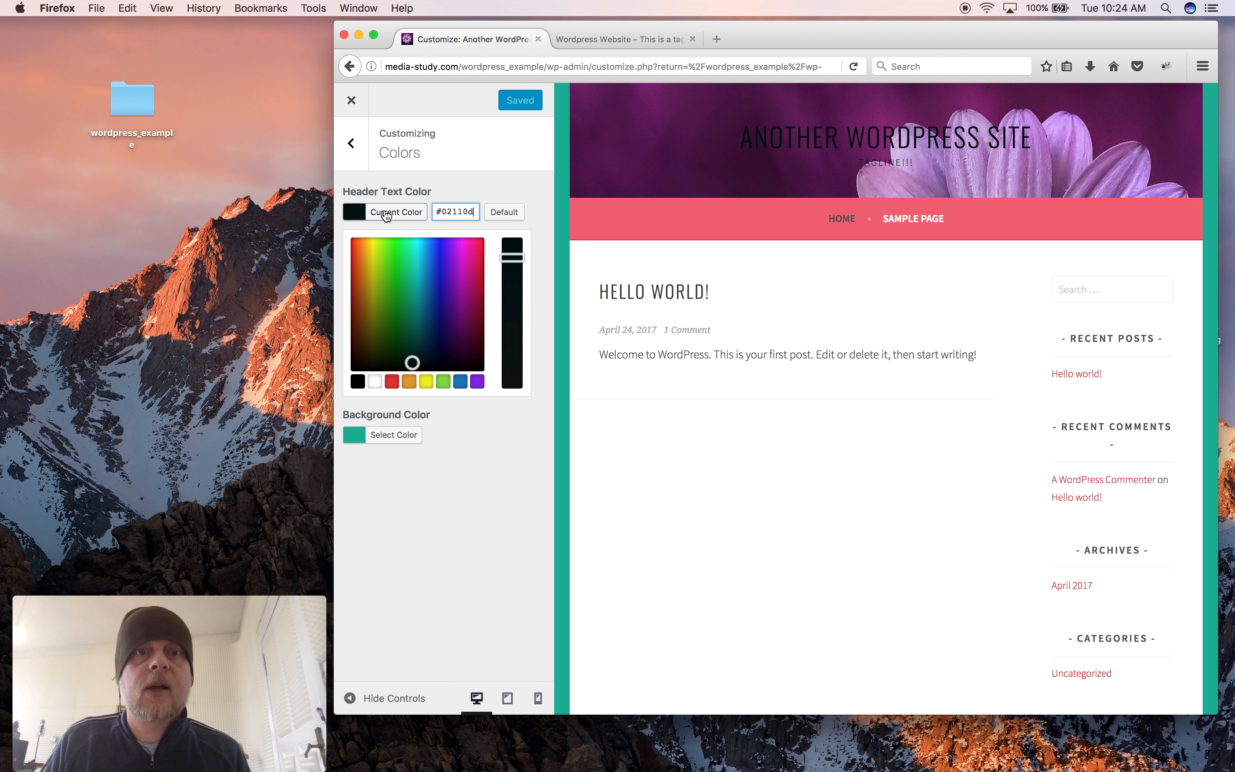
click(379, 384)
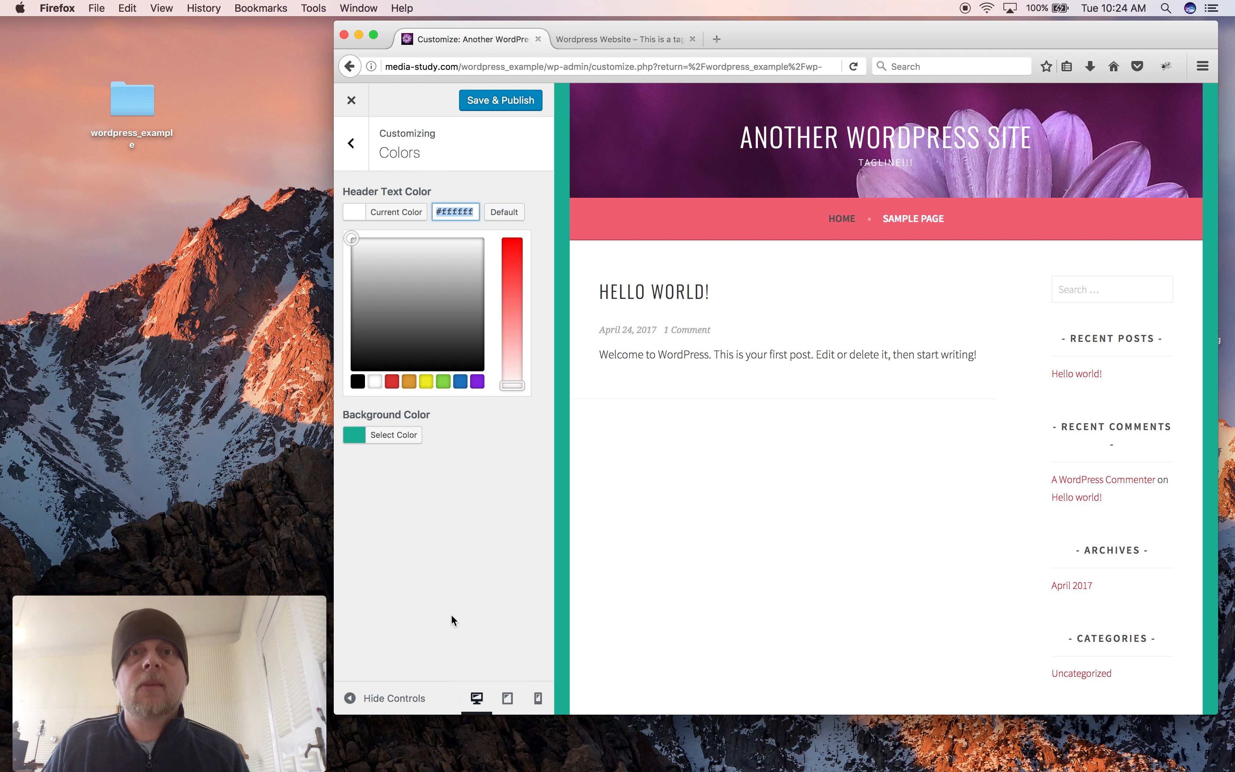
click(352, 99)
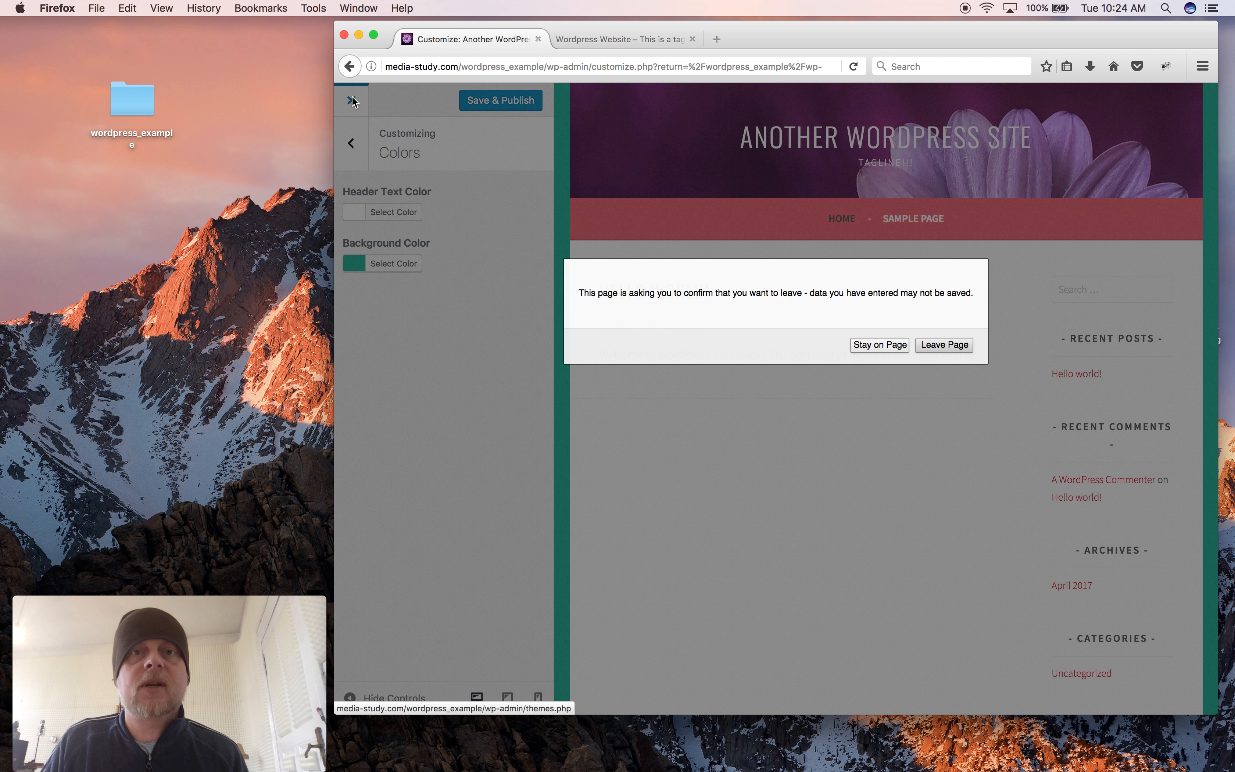
click(879, 344)
click(498, 101)
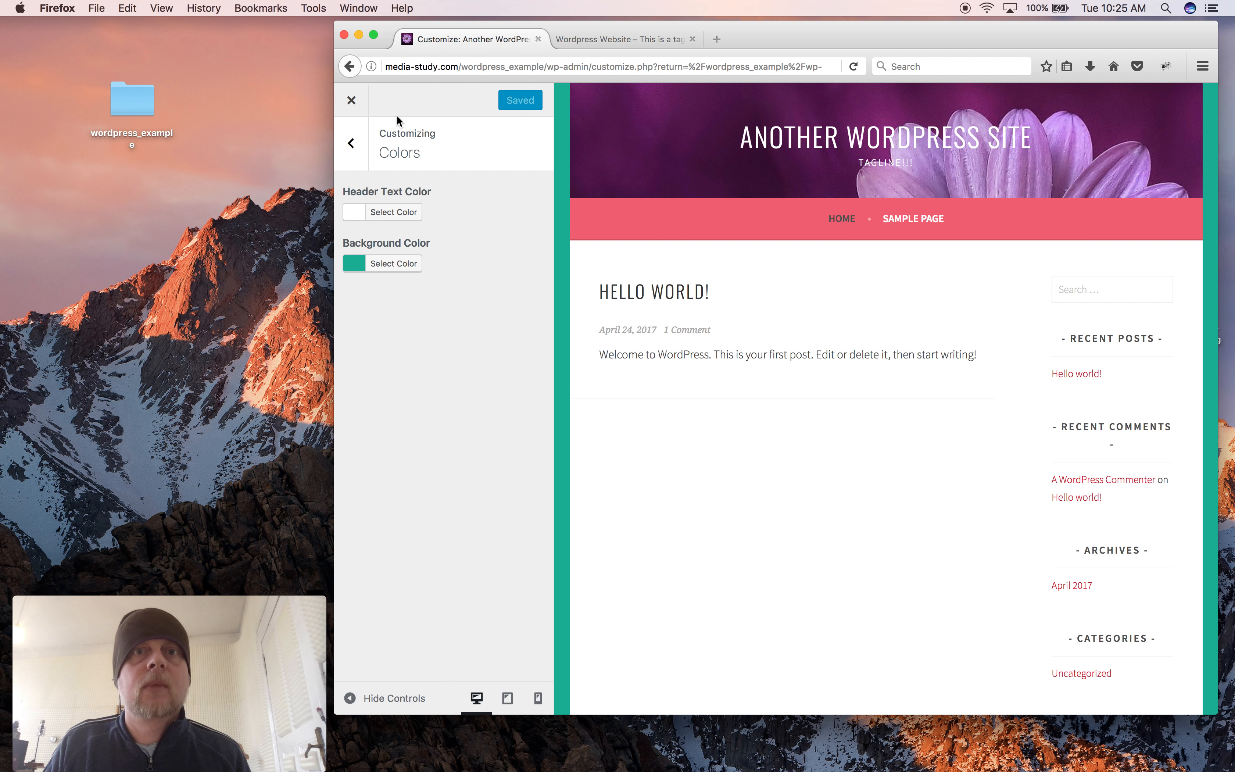
click(352, 101)
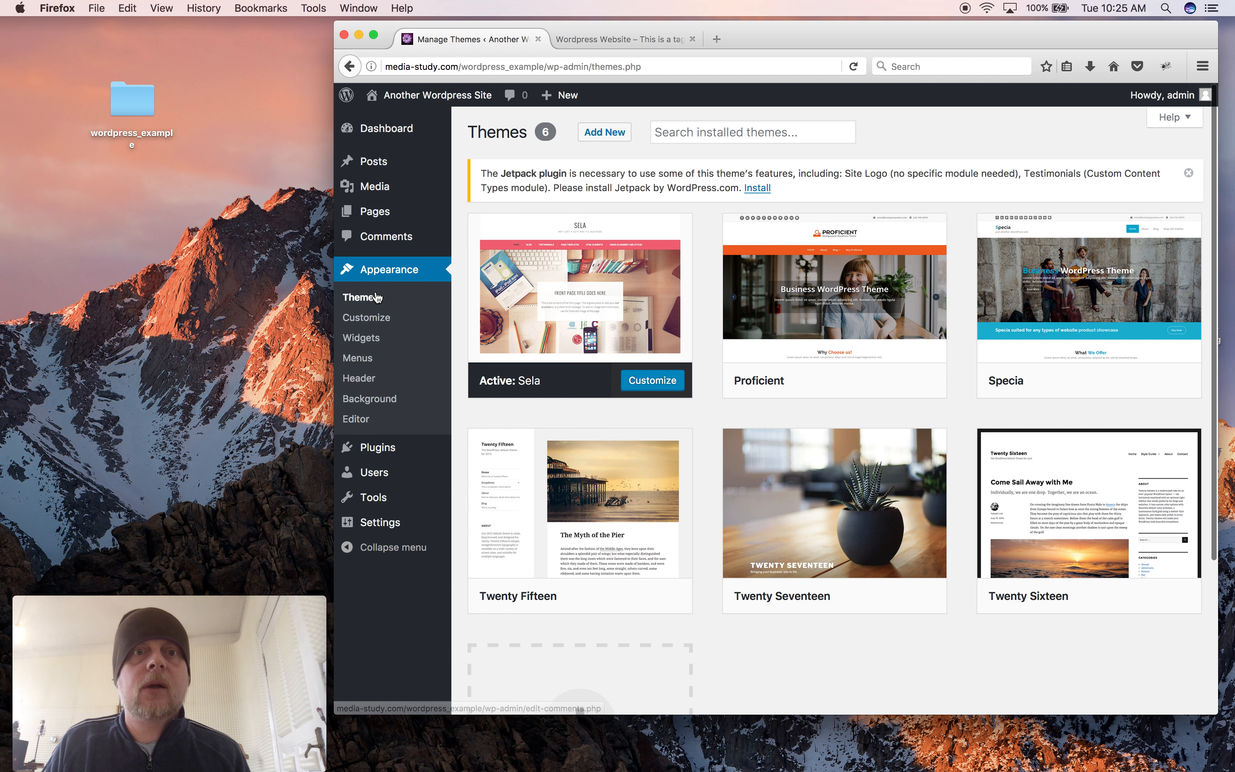
Step: Examine the customizer's menu locations and the choices for the Primary Menu and Social Menu, then return to the main customizer settings
click(371, 326)
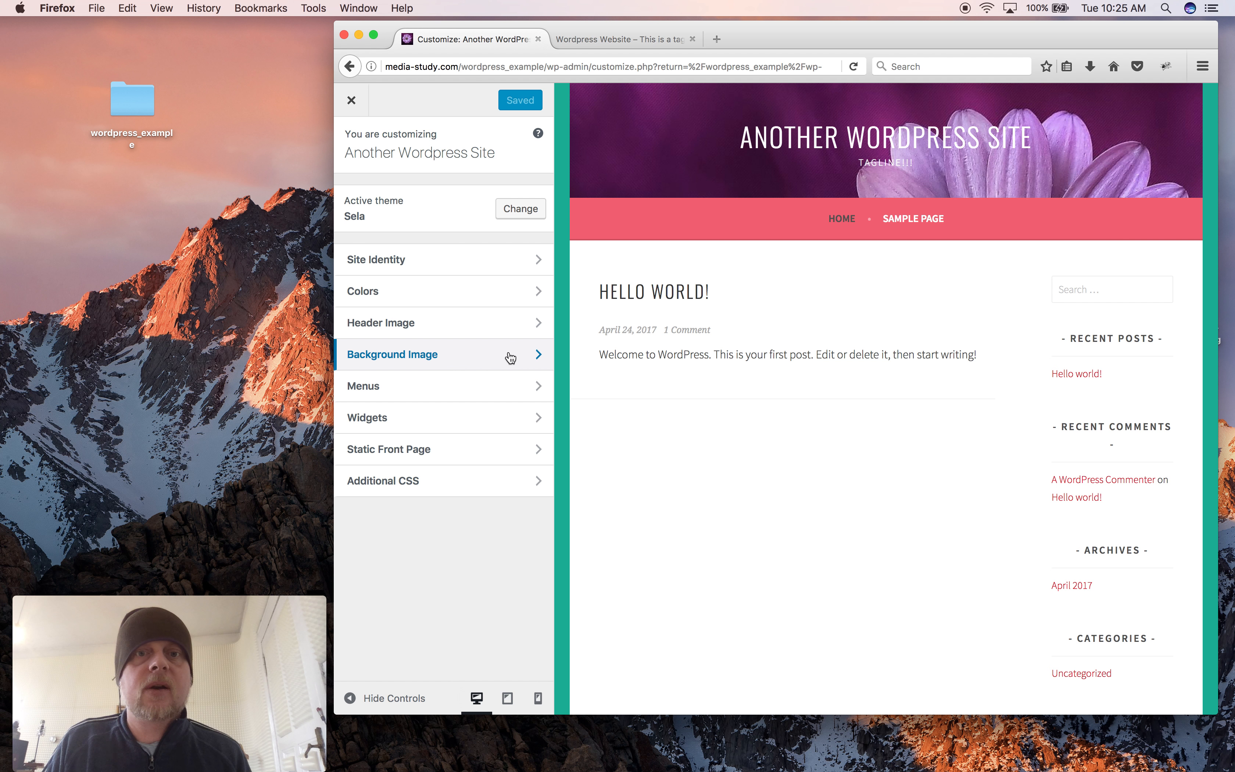
click(533, 391)
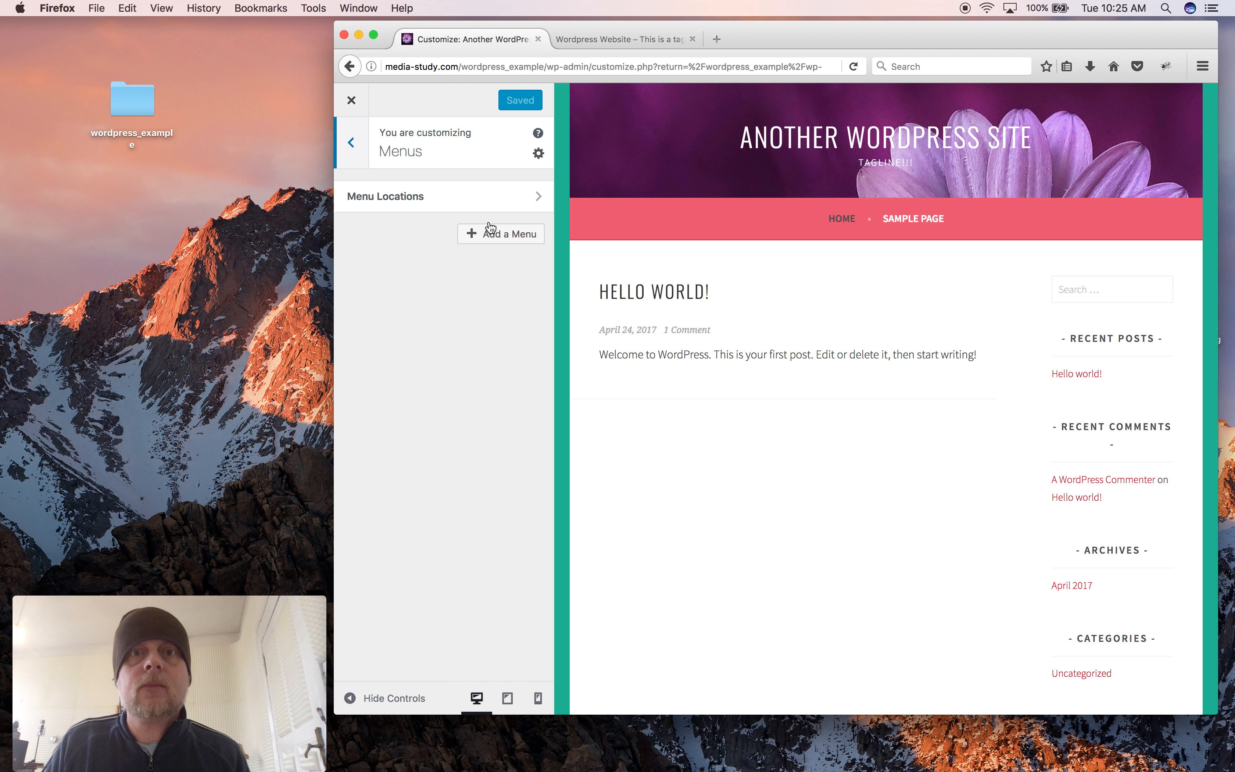
click(538, 195)
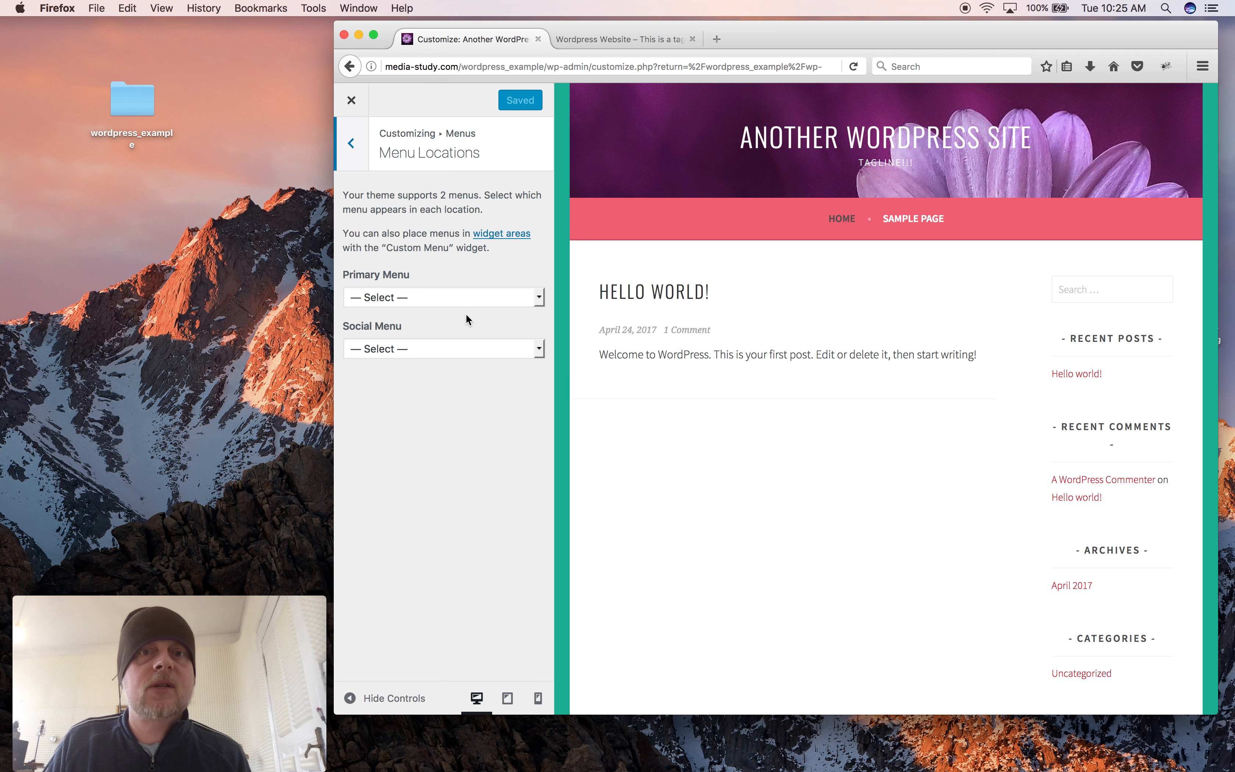
click(466, 301)
click(470, 352)
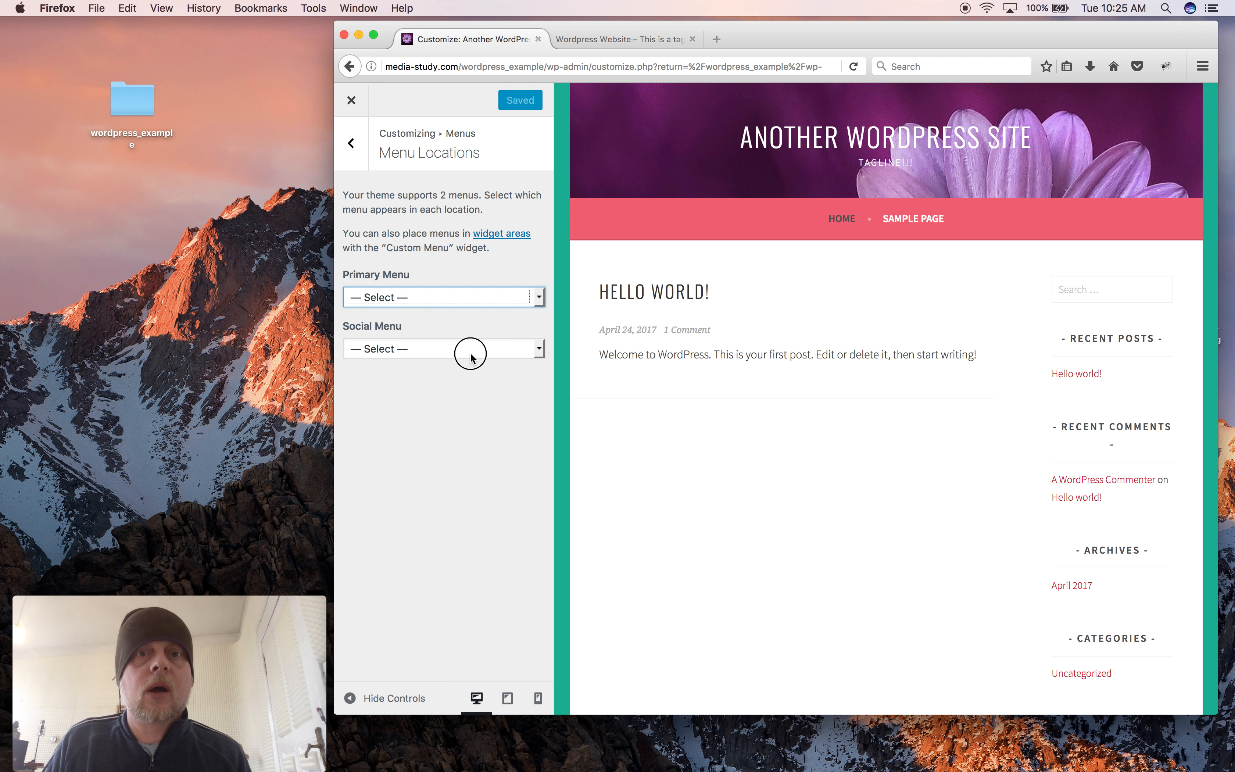
click(469, 294)
click(469, 294)
click(498, 297)
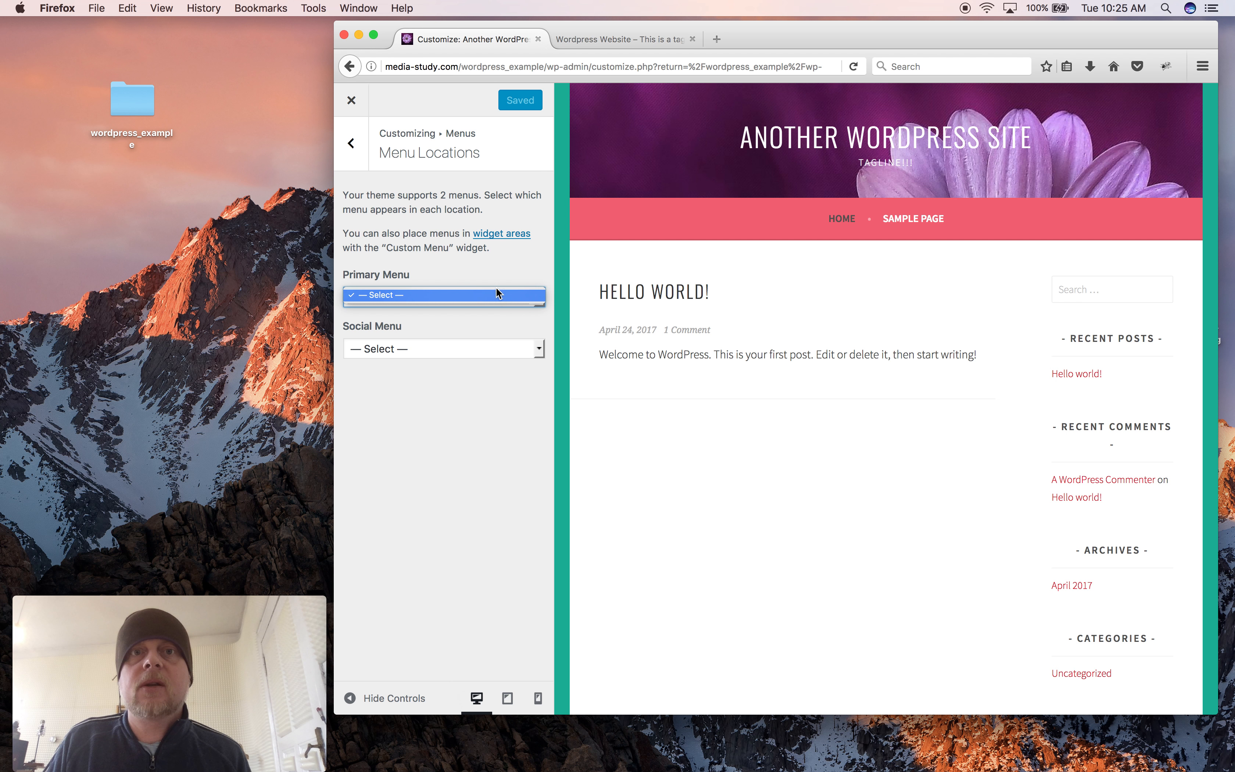
click(353, 106)
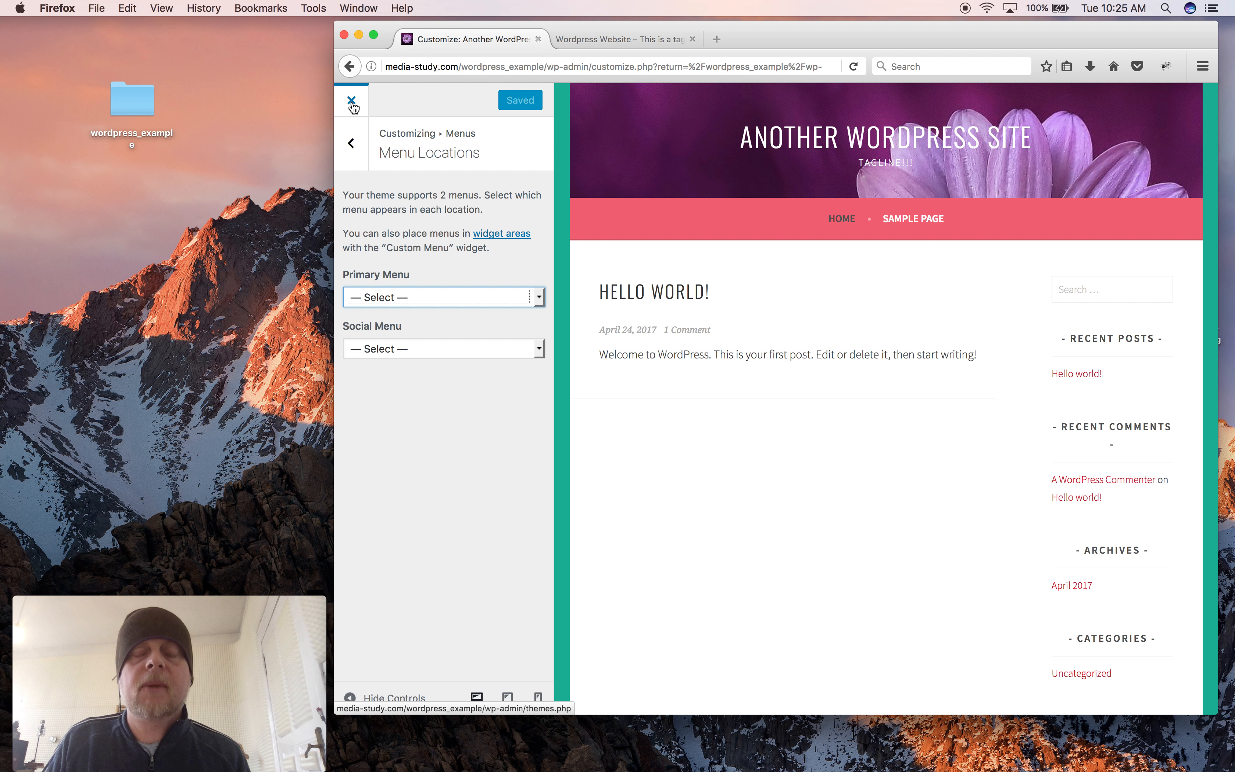
click(352, 144)
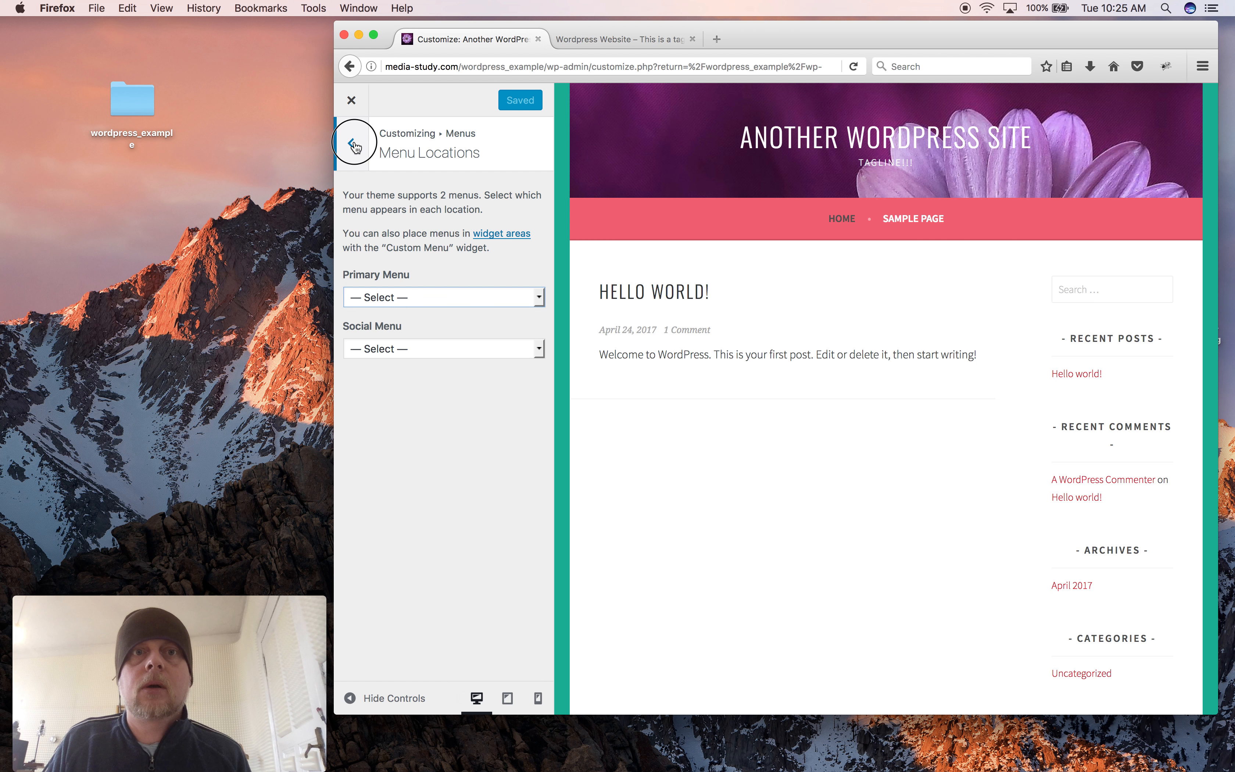
click(358, 131)
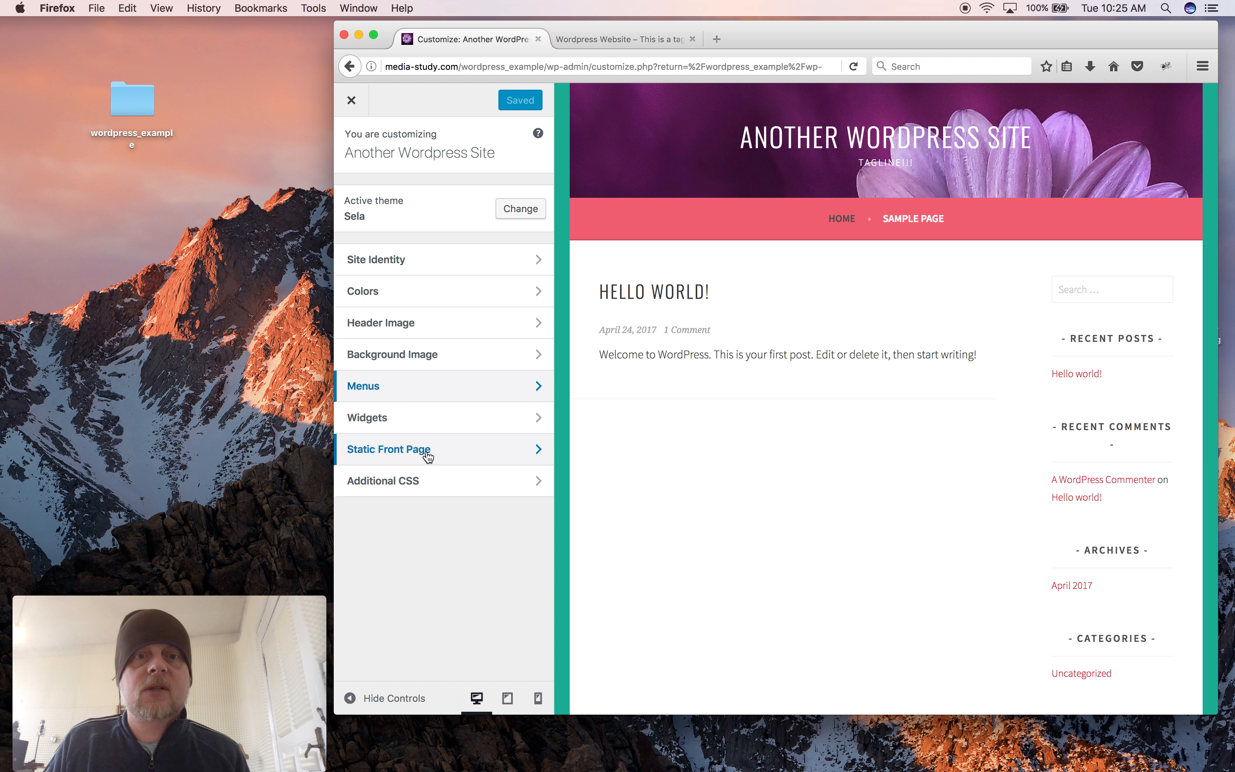
Step: In Additional CSS, add a body rule with background: blue; below the "You can add your own CSS here." line and publish it
click(434, 482)
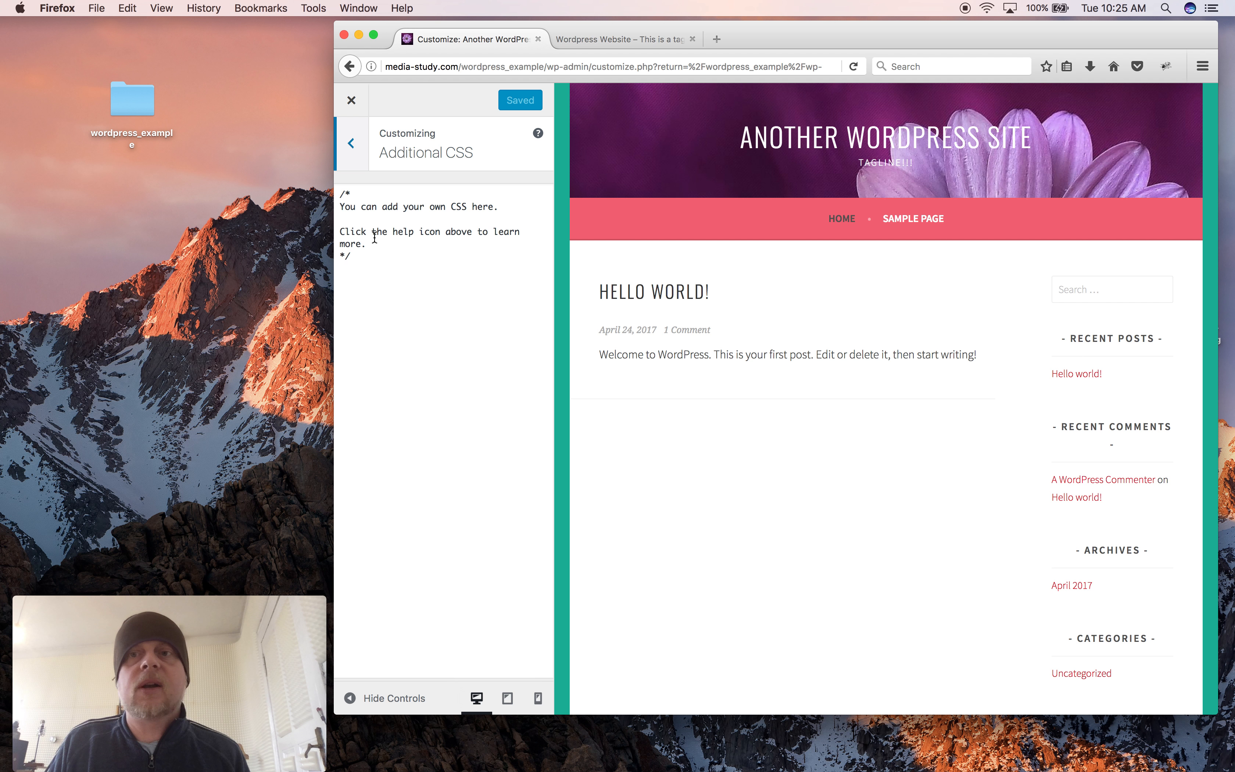
click(373, 215)
key(Return)
key(Return)
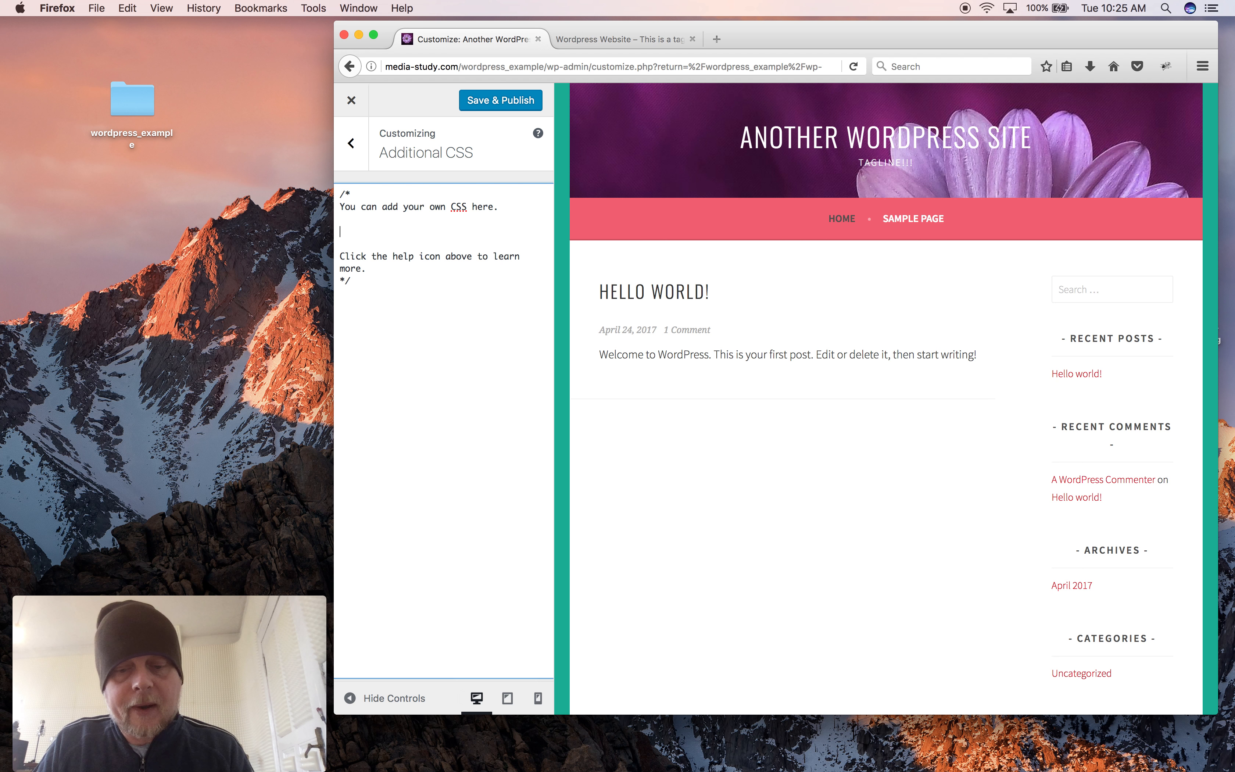
text(bop)
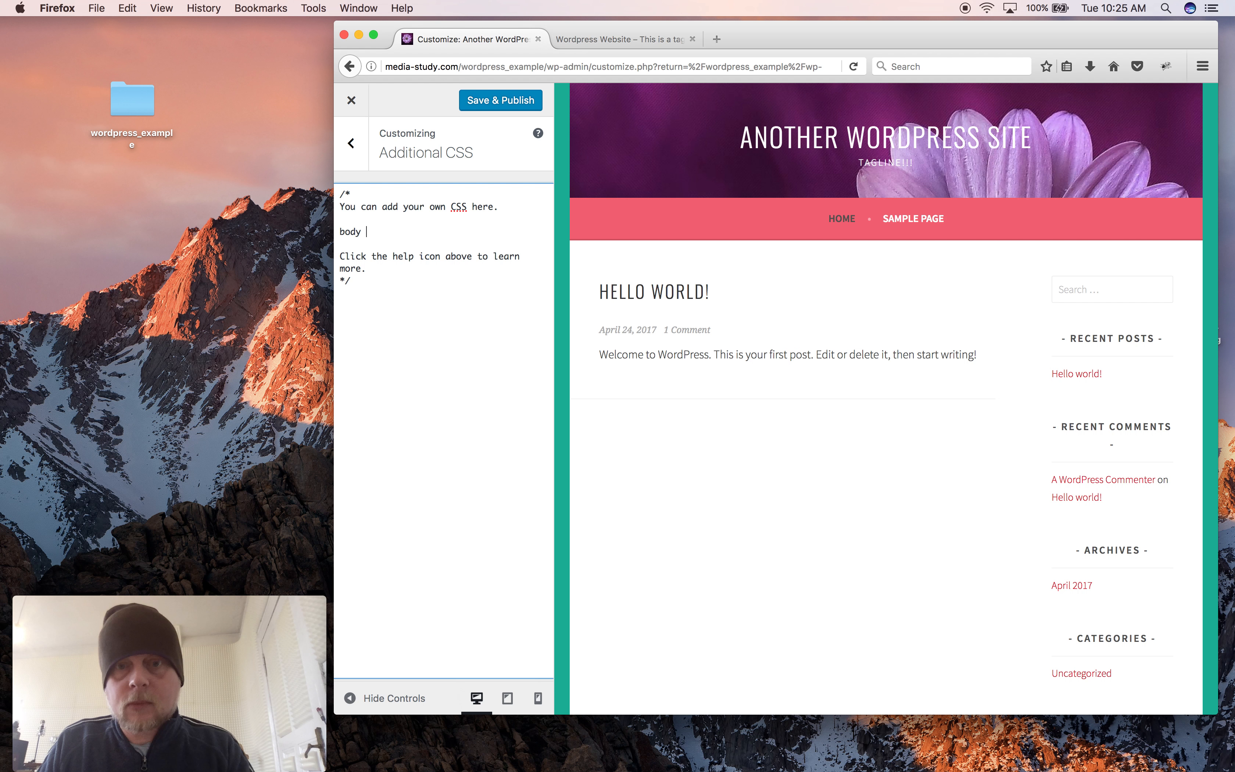
text( {)
key(Return)
key(Return)
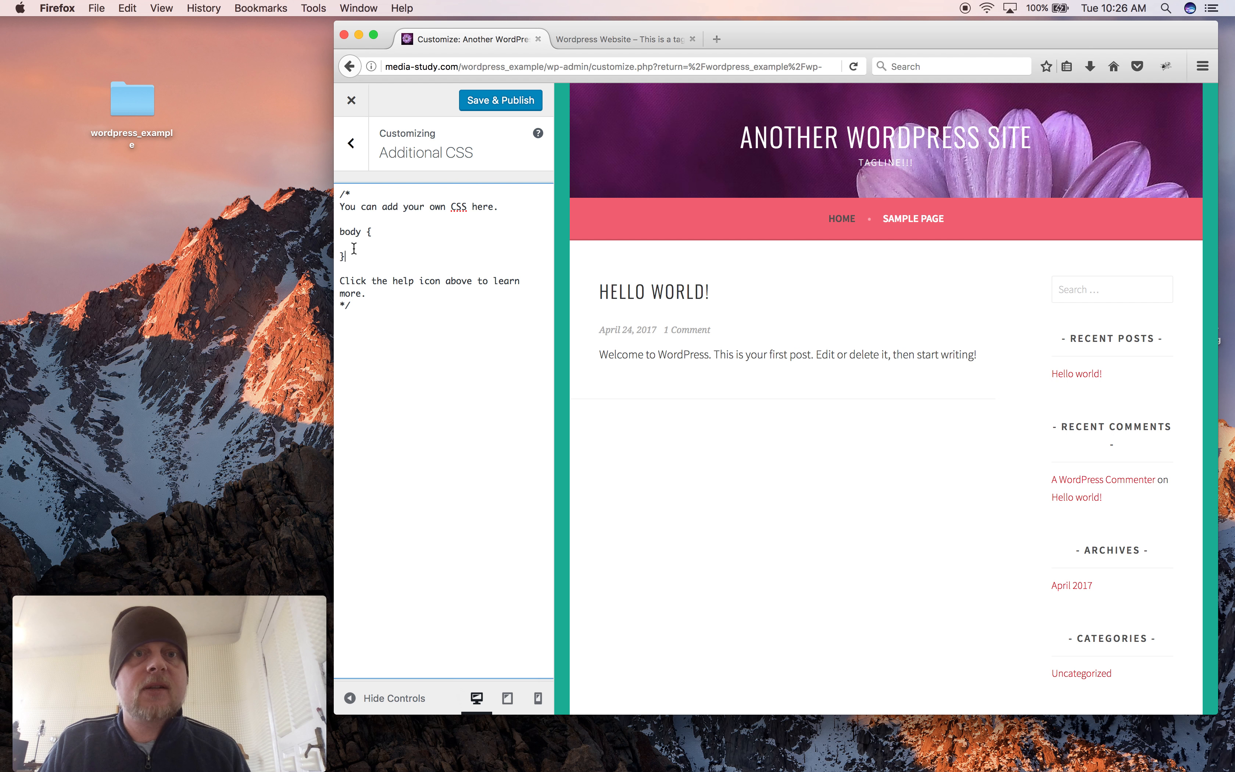
text(background)
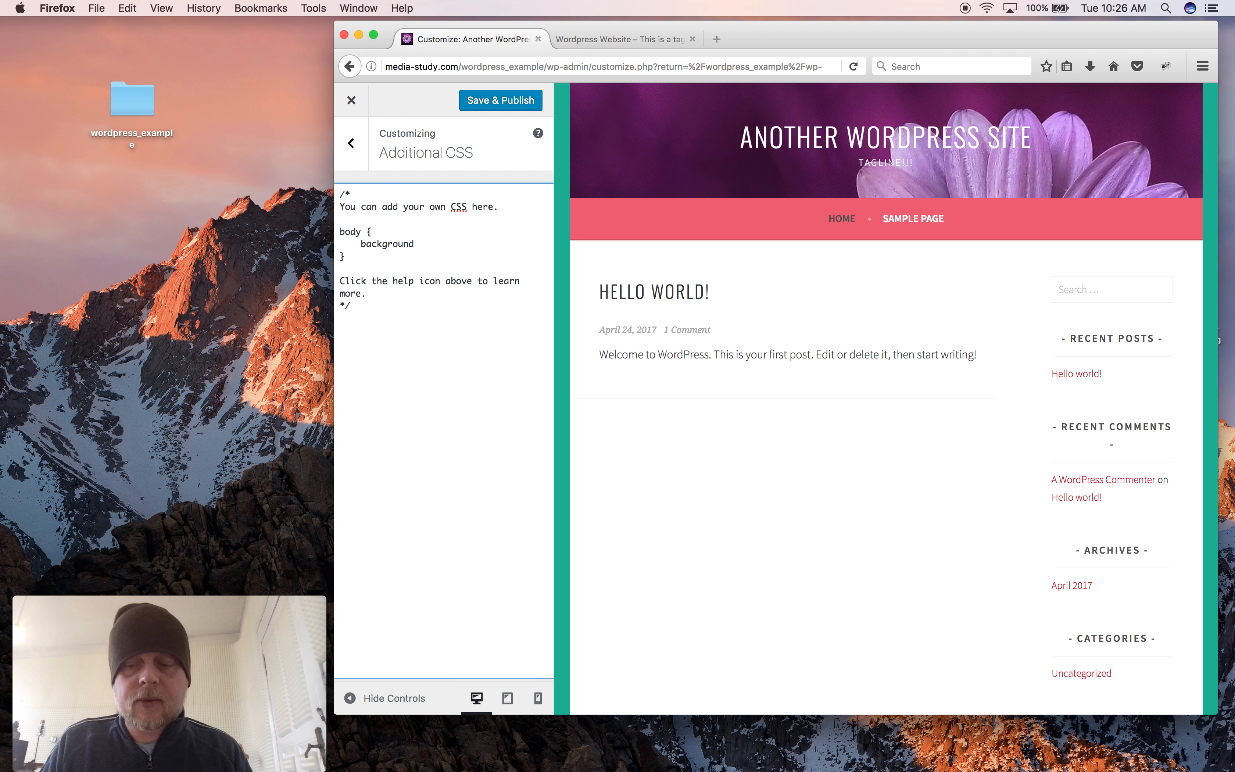
text(: blue;)
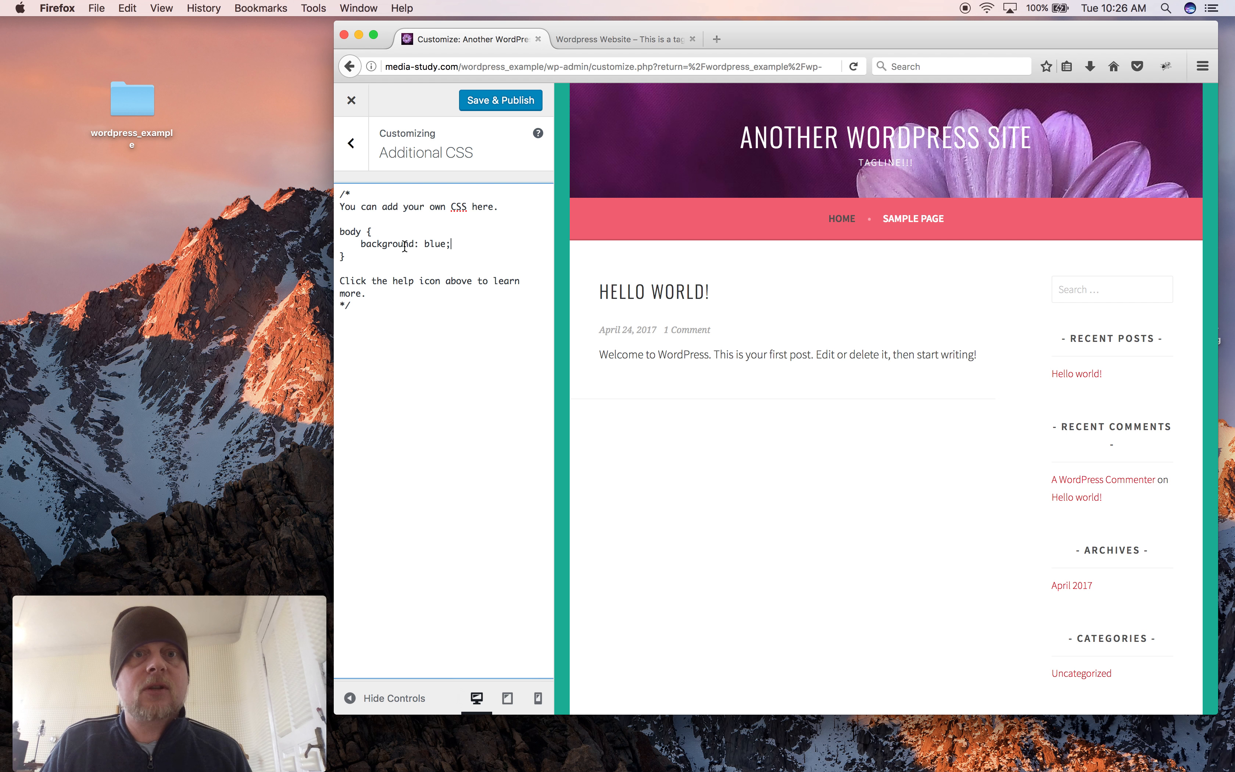
click(471, 99)
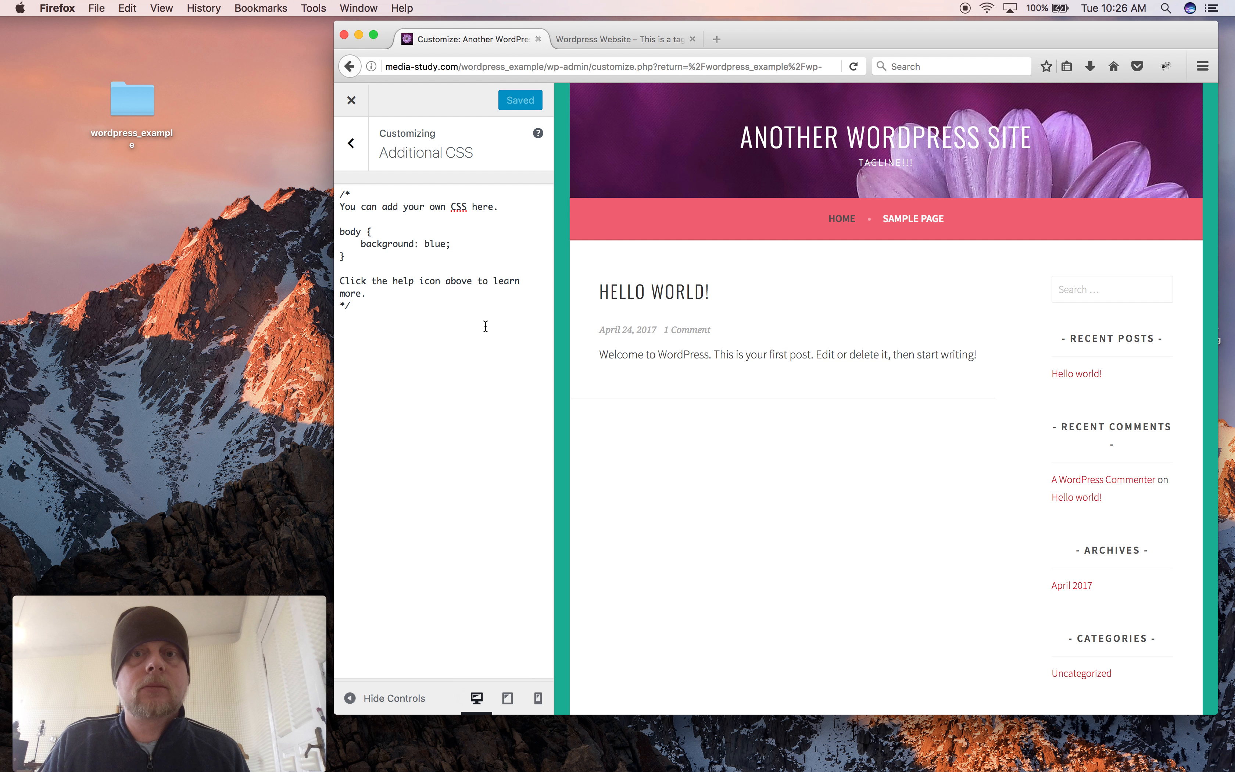
Step: Add !important to the body rule's blue background declaration and publish the change
click(446, 243)
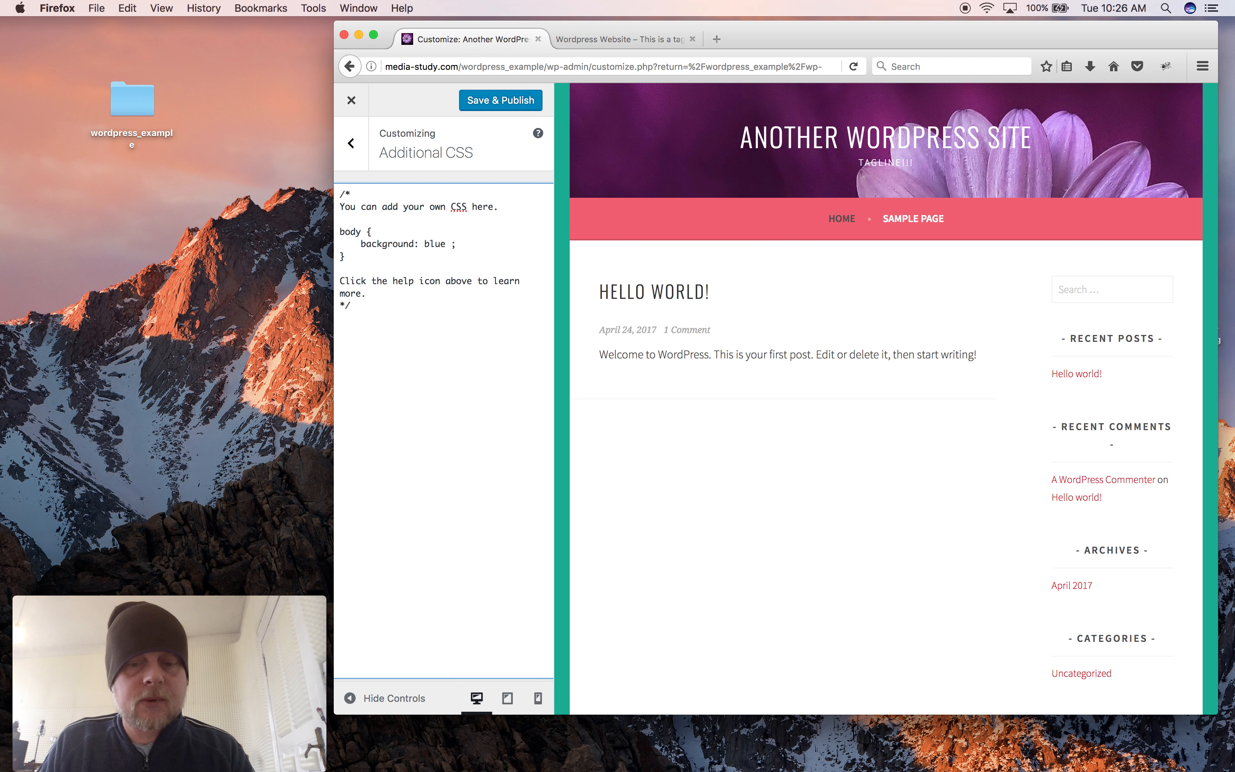
text(!important)
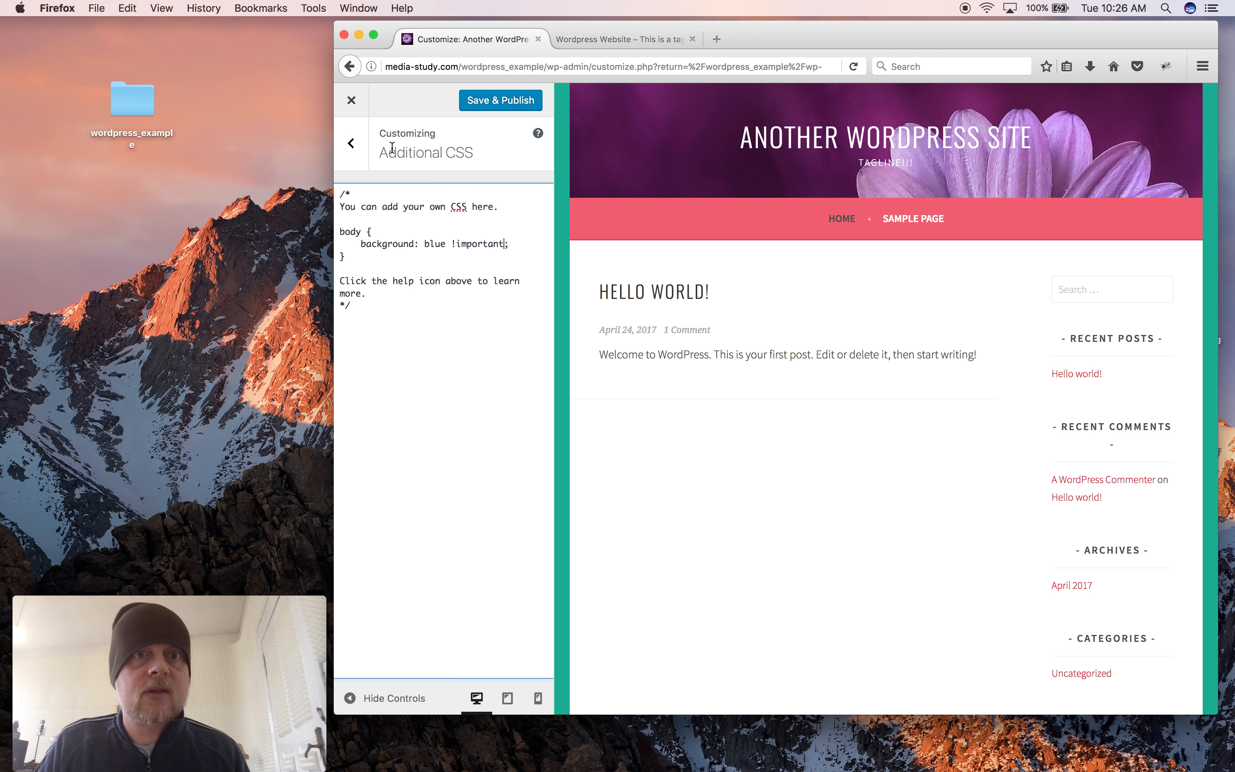
click(475, 101)
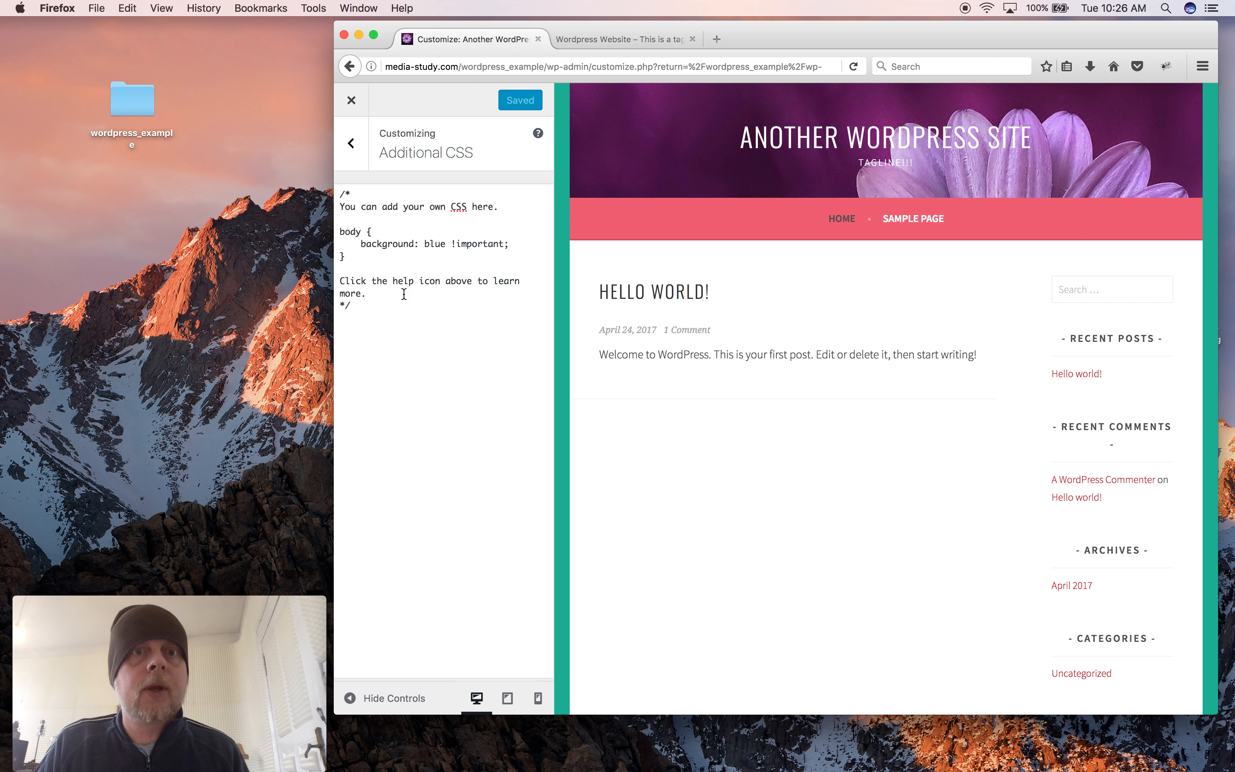
Step: Highlight all of the code in Additional CSS for review, and close the customizer
drag(385, 331, 340, 202)
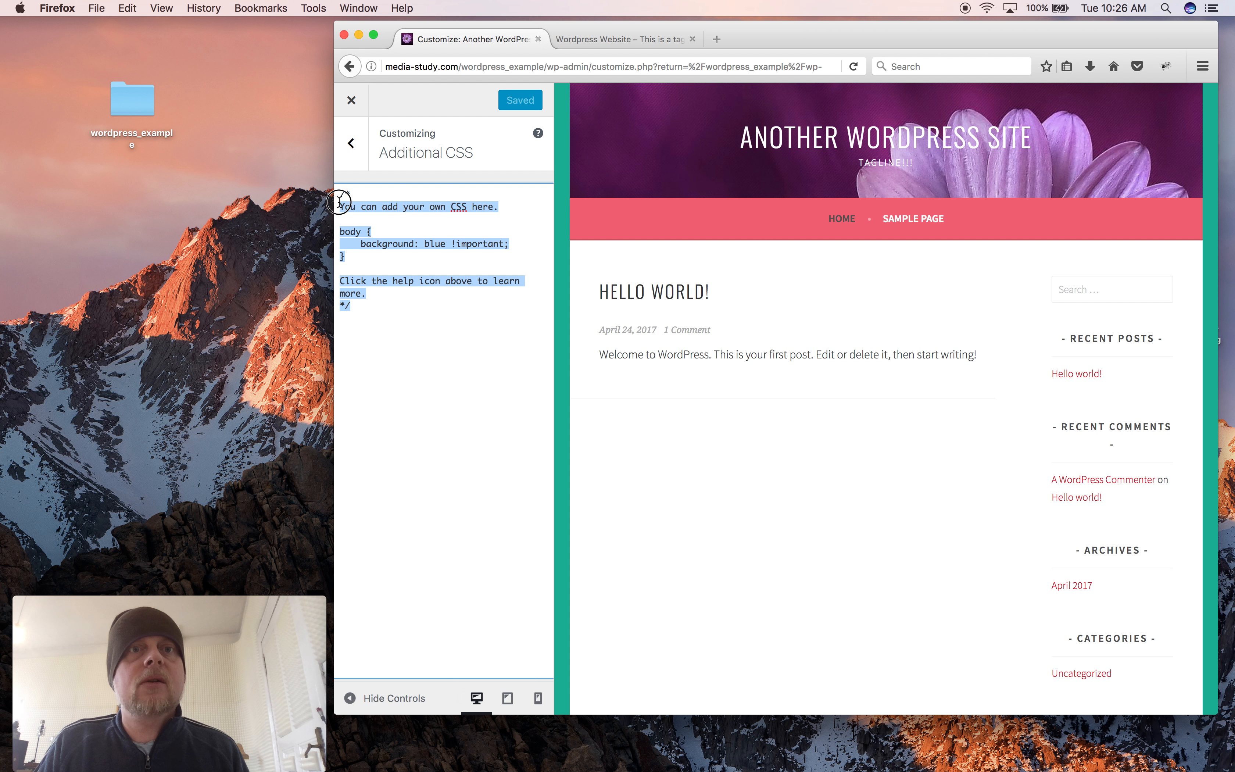
drag(372, 339, 330, 184)
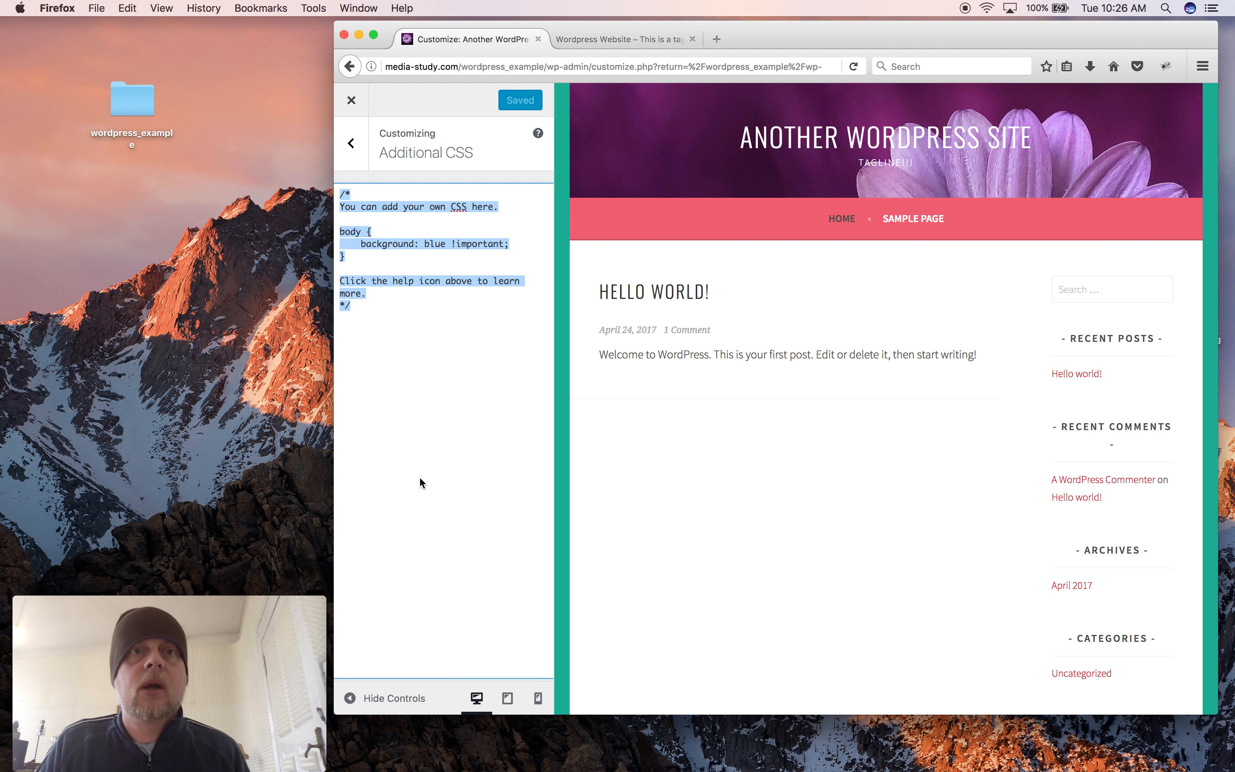
click(350, 99)
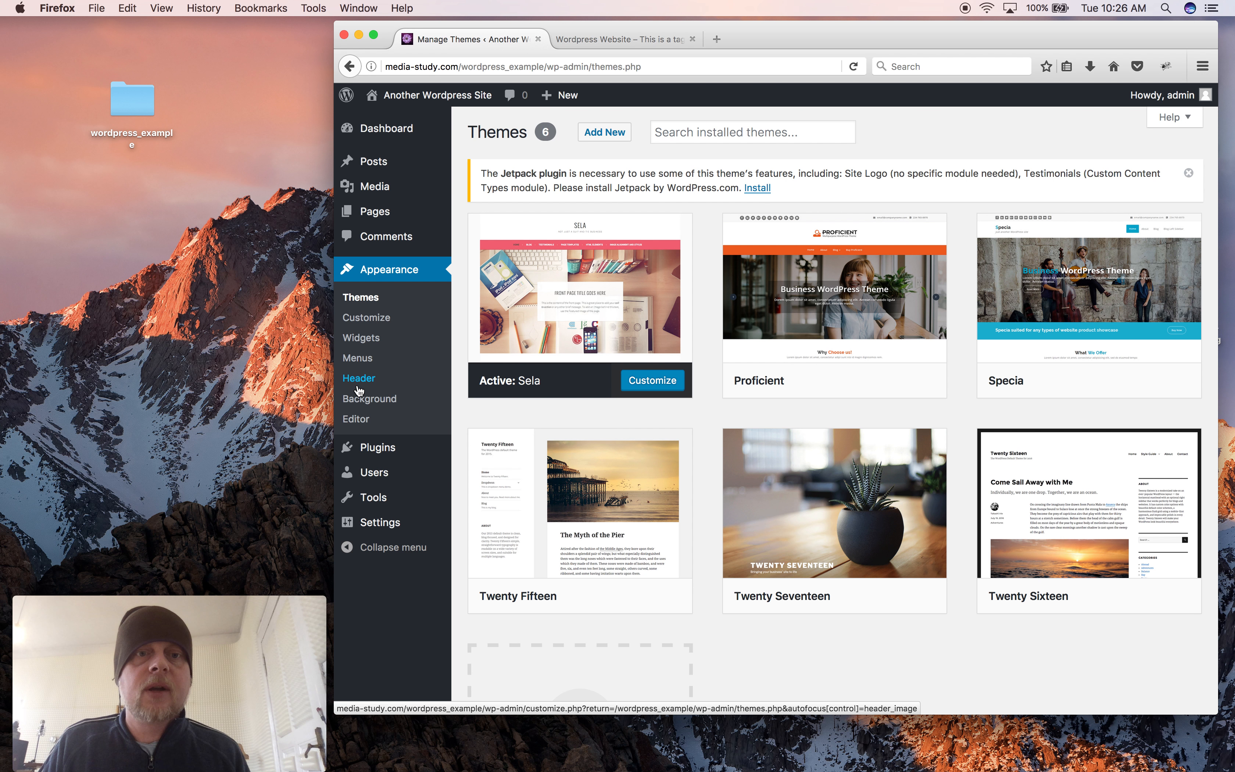
Step: Open the theme editor and examine the Sela template list and the code of its main stylesheet, style.css
click(356, 419)
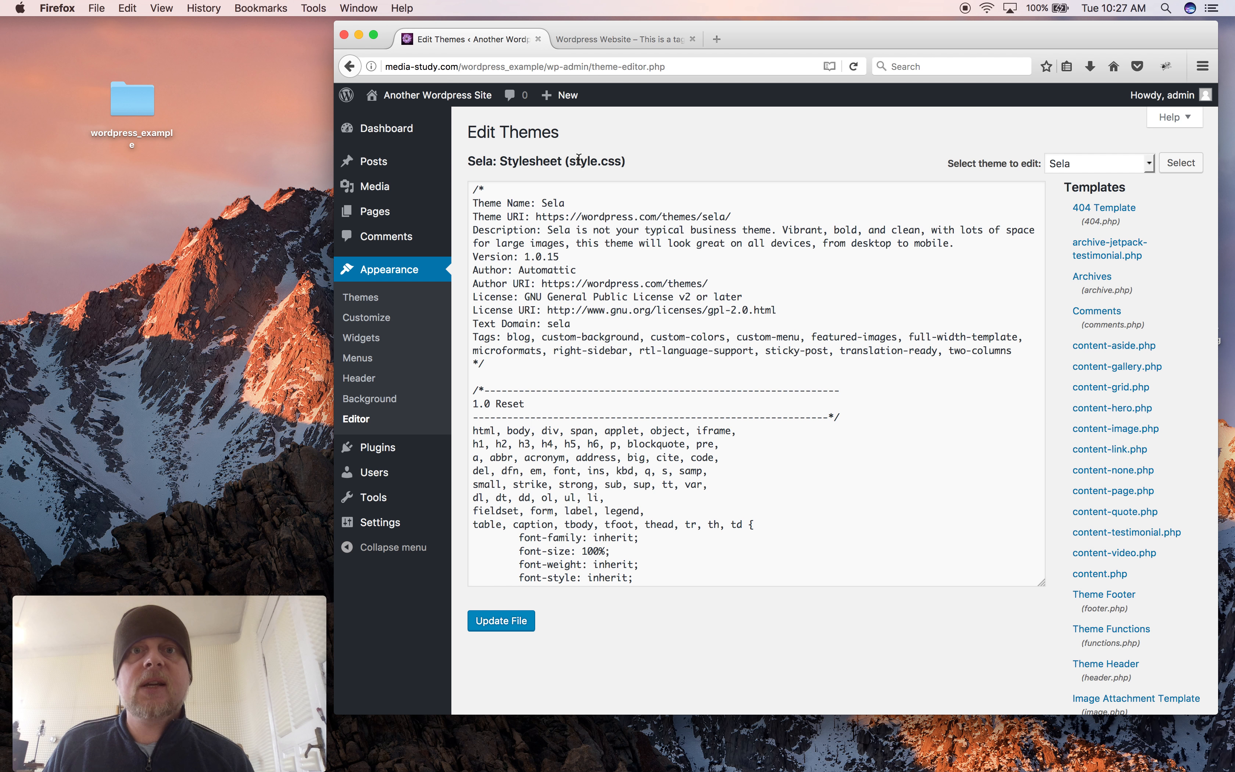
drag(601, 160, 615, 161)
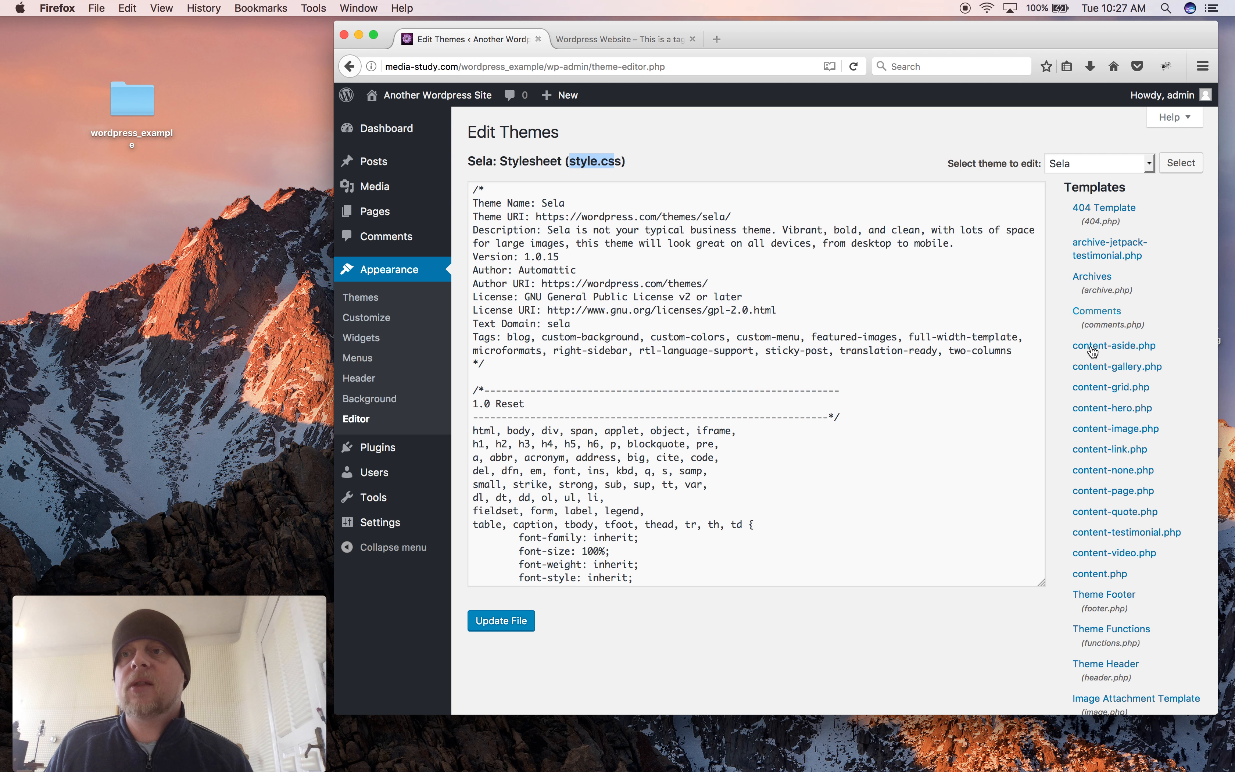
scroll(1080, 352, down, 10)
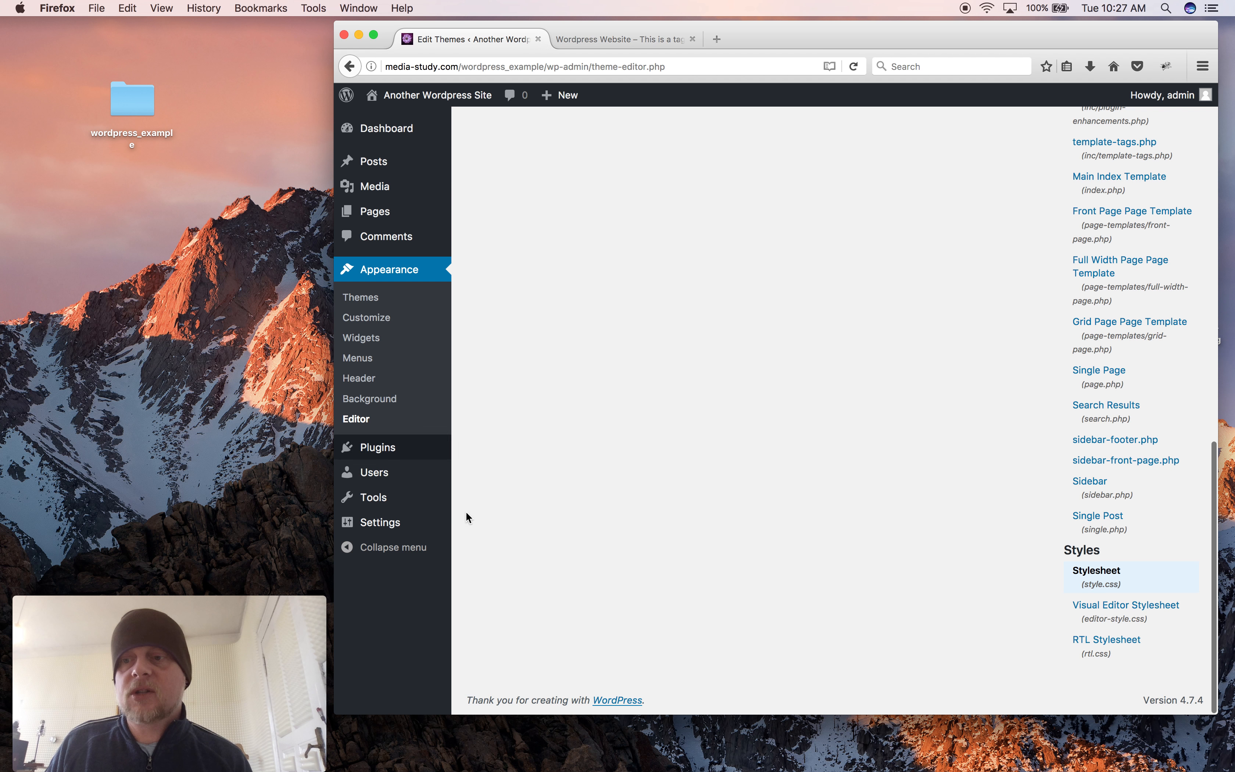
click(1089, 576)
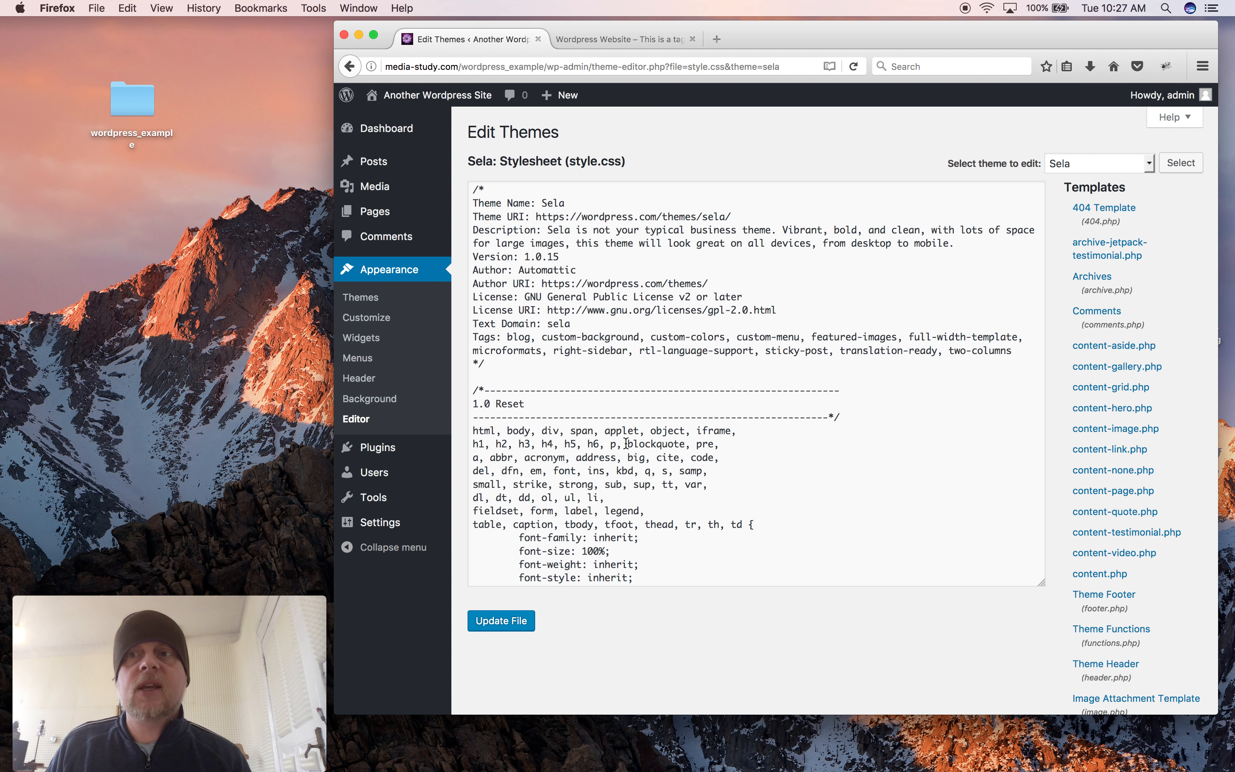
scroll(626, 443, down, 5)
click(1041, 196)
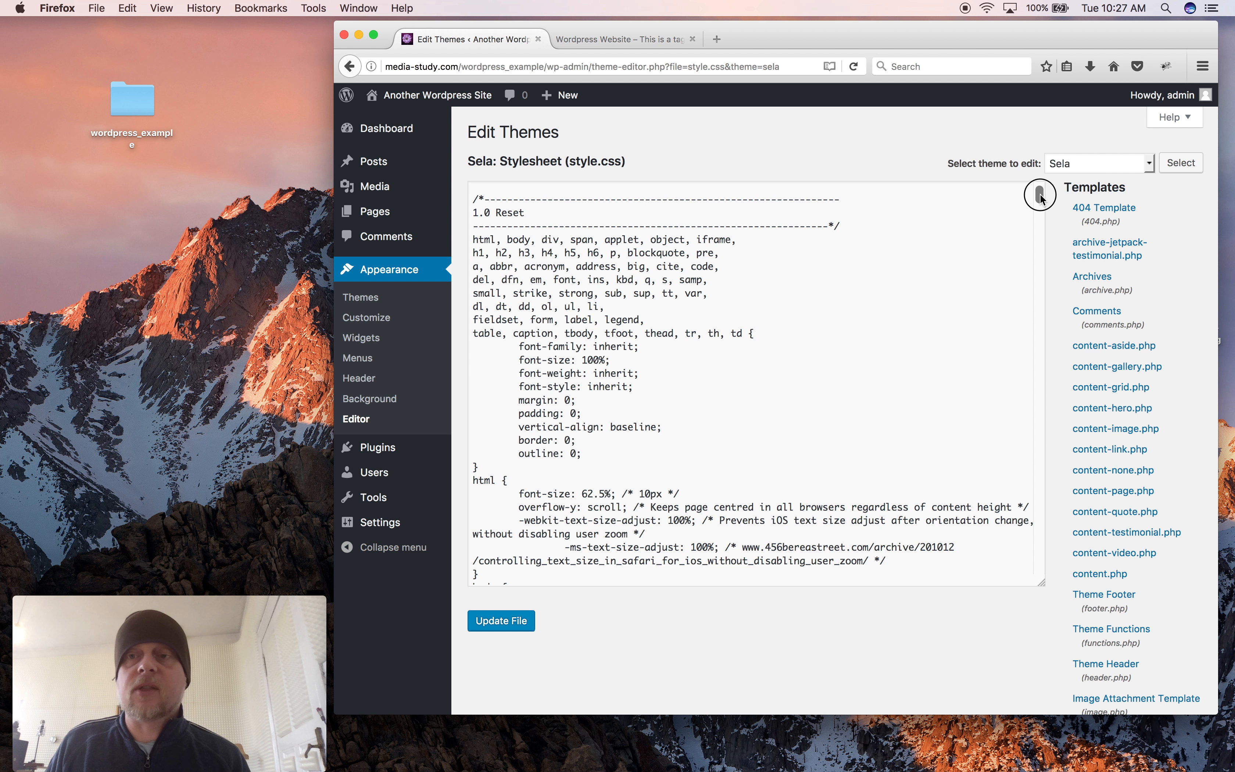
drag(1041, 198, 1011, 163)
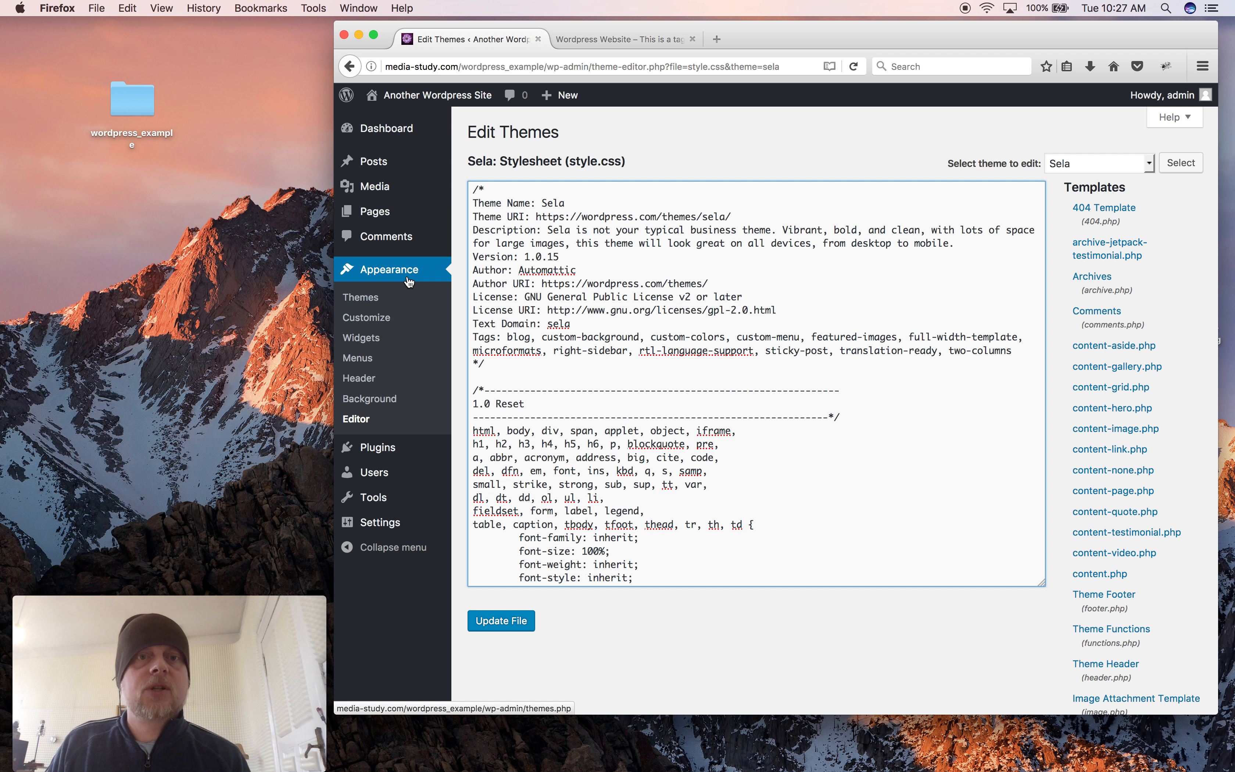
Step: Return to the installed themes overview, and open the site's General Settings
click(362, 297)
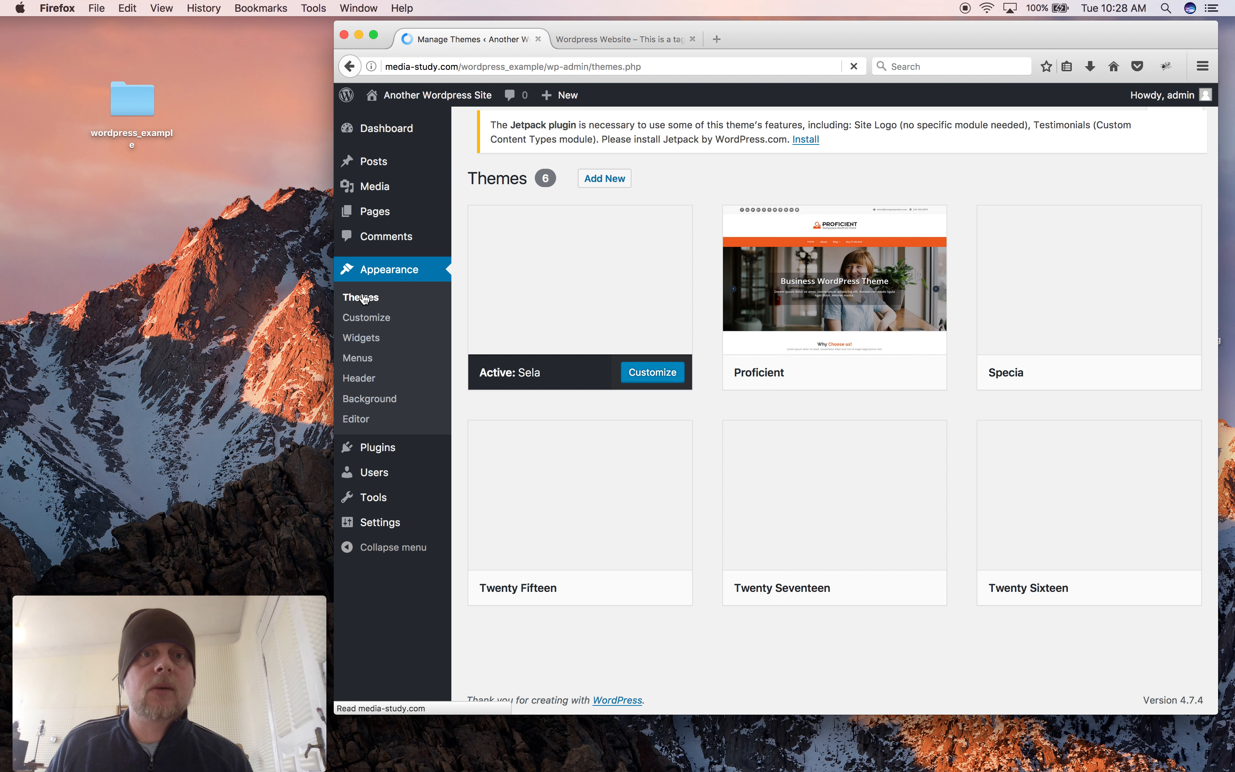
mouse_move(542, 275)
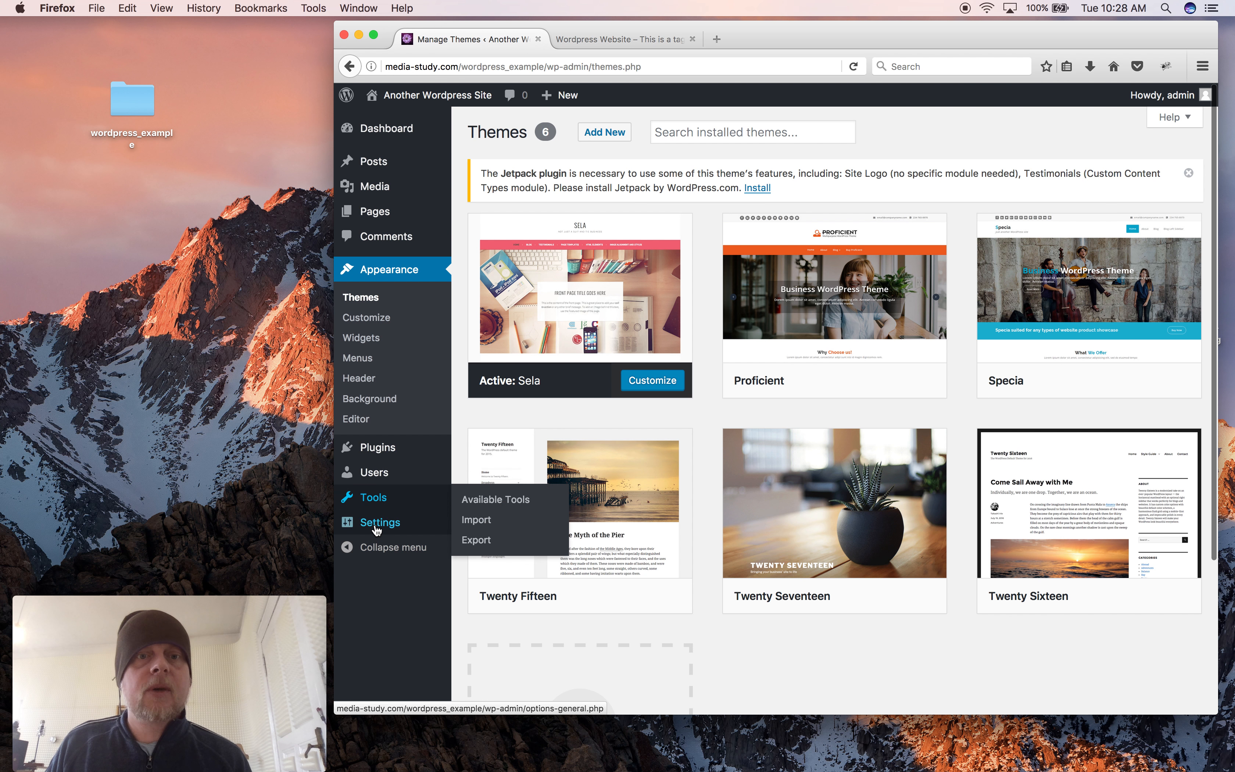
mouse_move(377, 529)
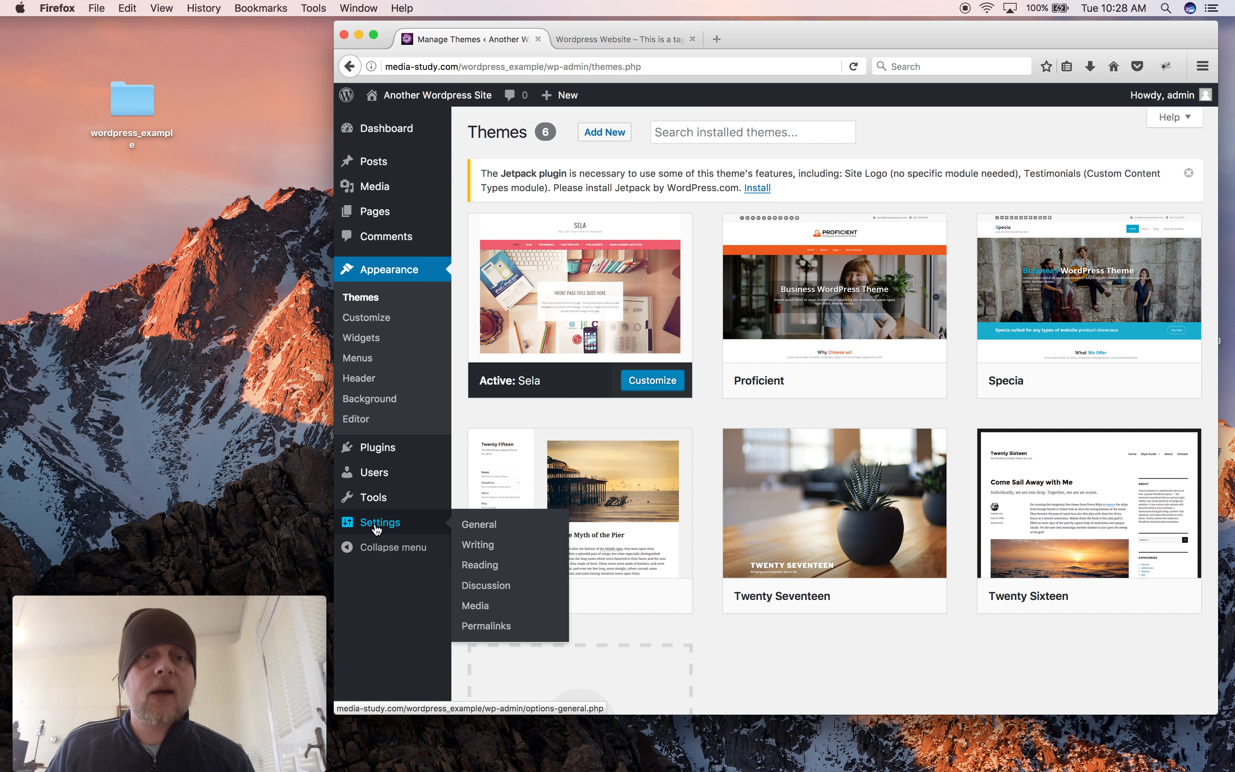
click(377, 528)
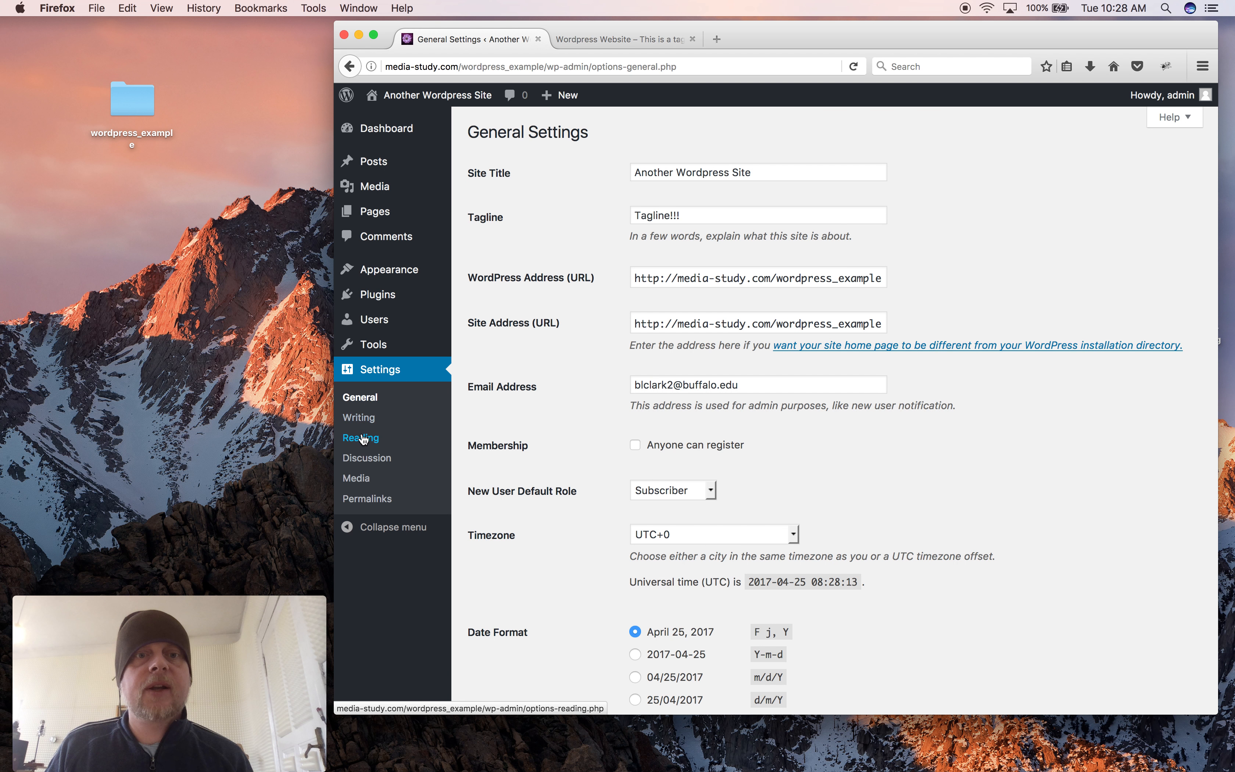
click(365, 400)
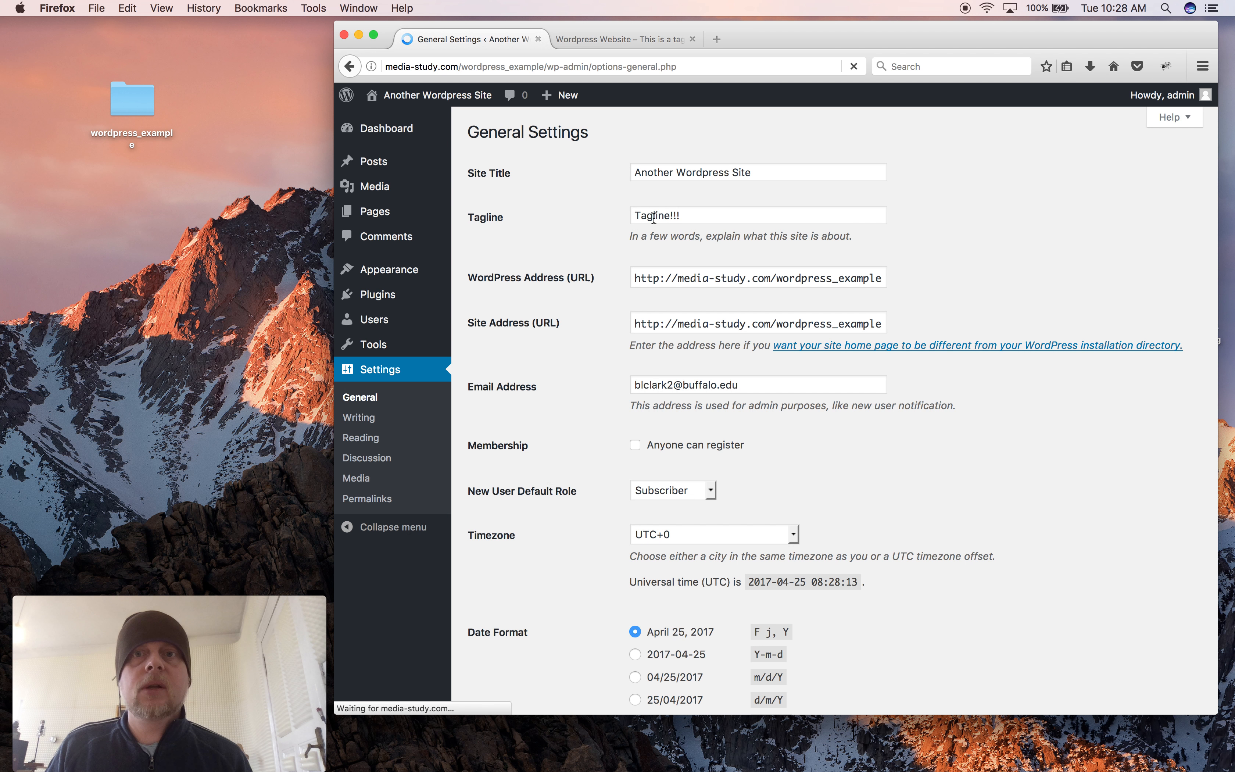
Step: Change the Site Title to "Wordpress Site" in General Settings
triple_click(760, 171)
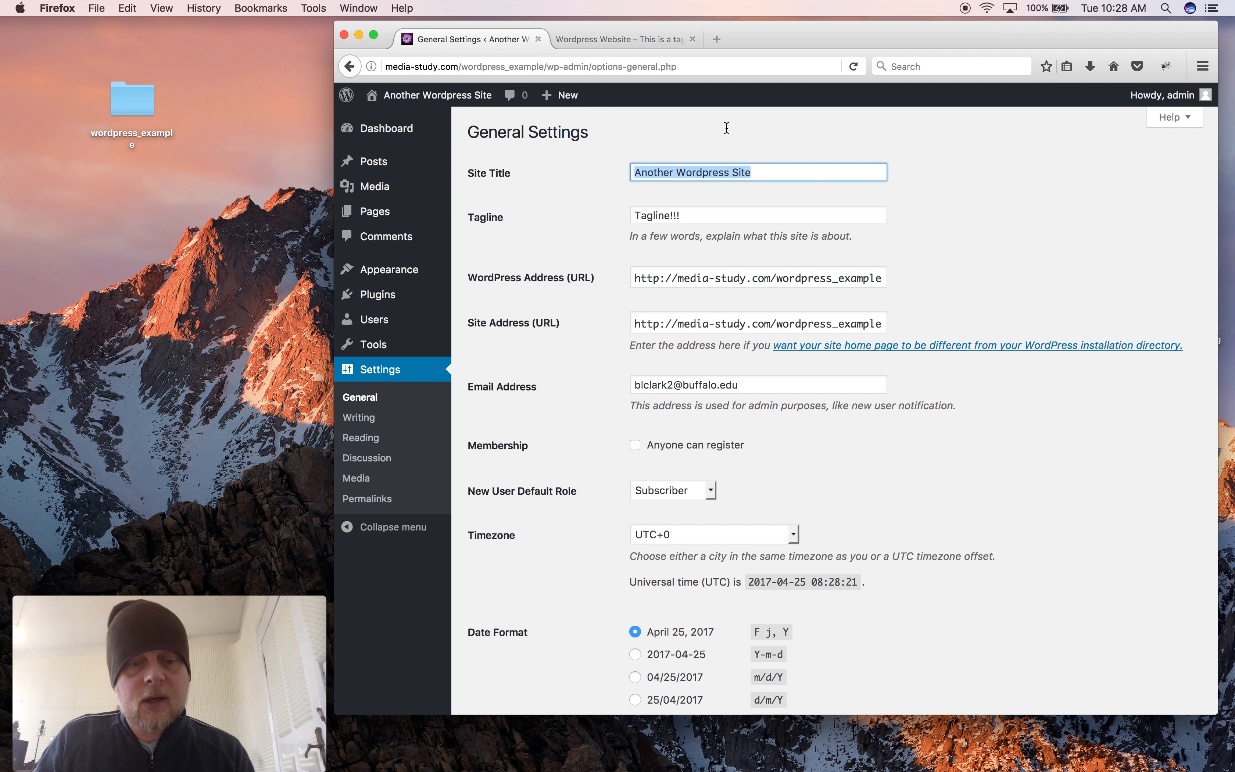
text(Wod)
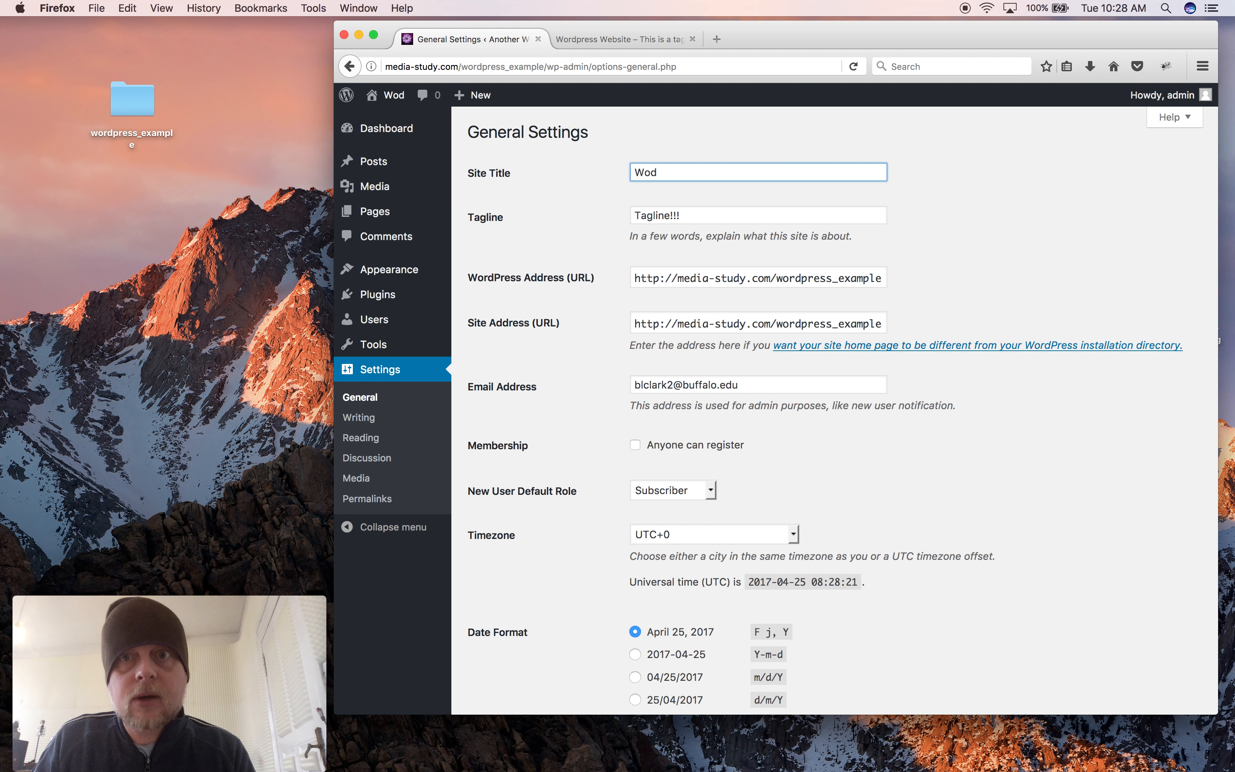
key(BackSpace)
text(rd)
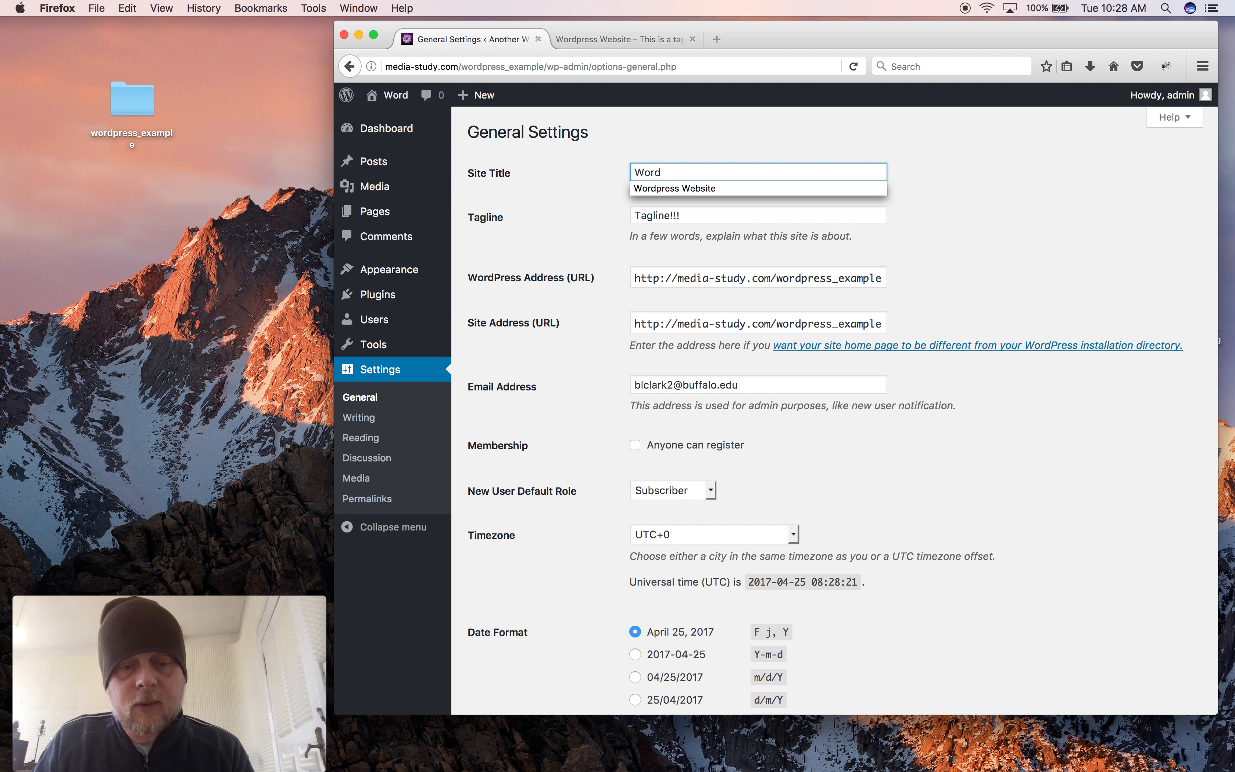
text(press)
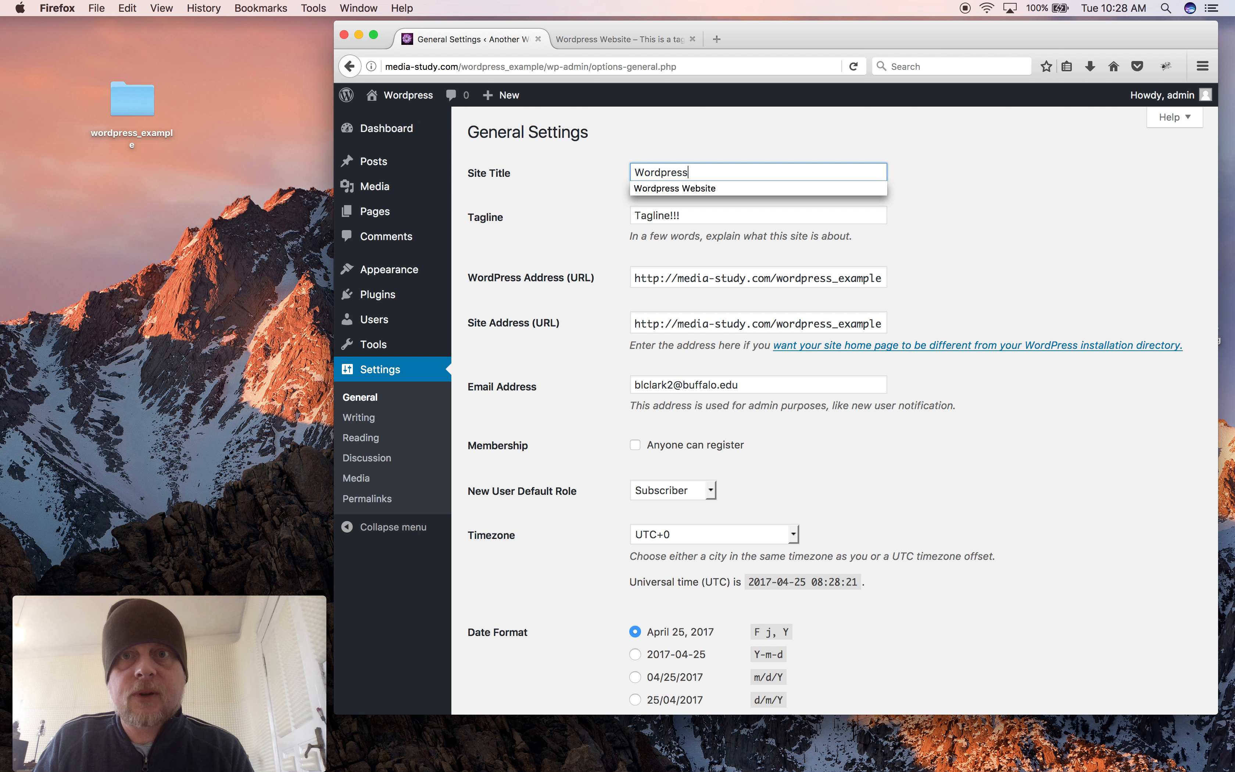
text( Site)
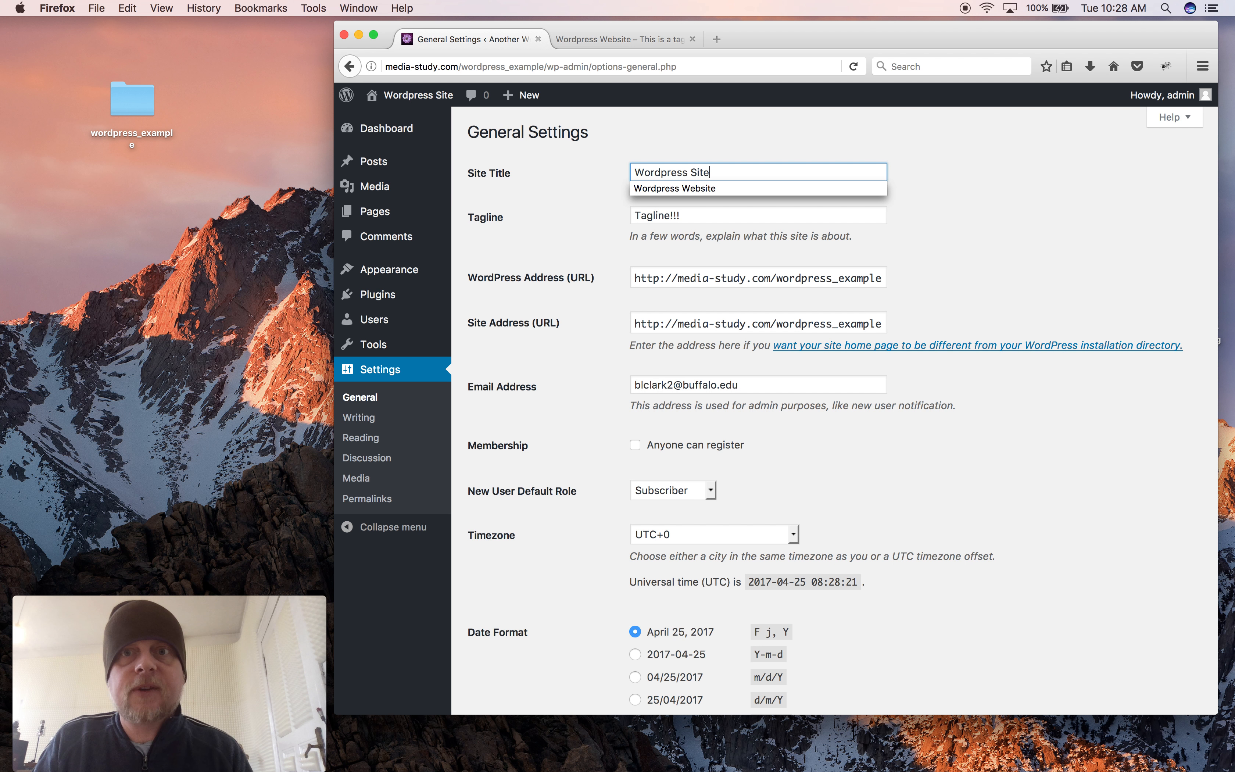
Step: Replace the site's tagline with "This is a tagline!"
click(715, 227)
drag(692, 215, 646, 168)
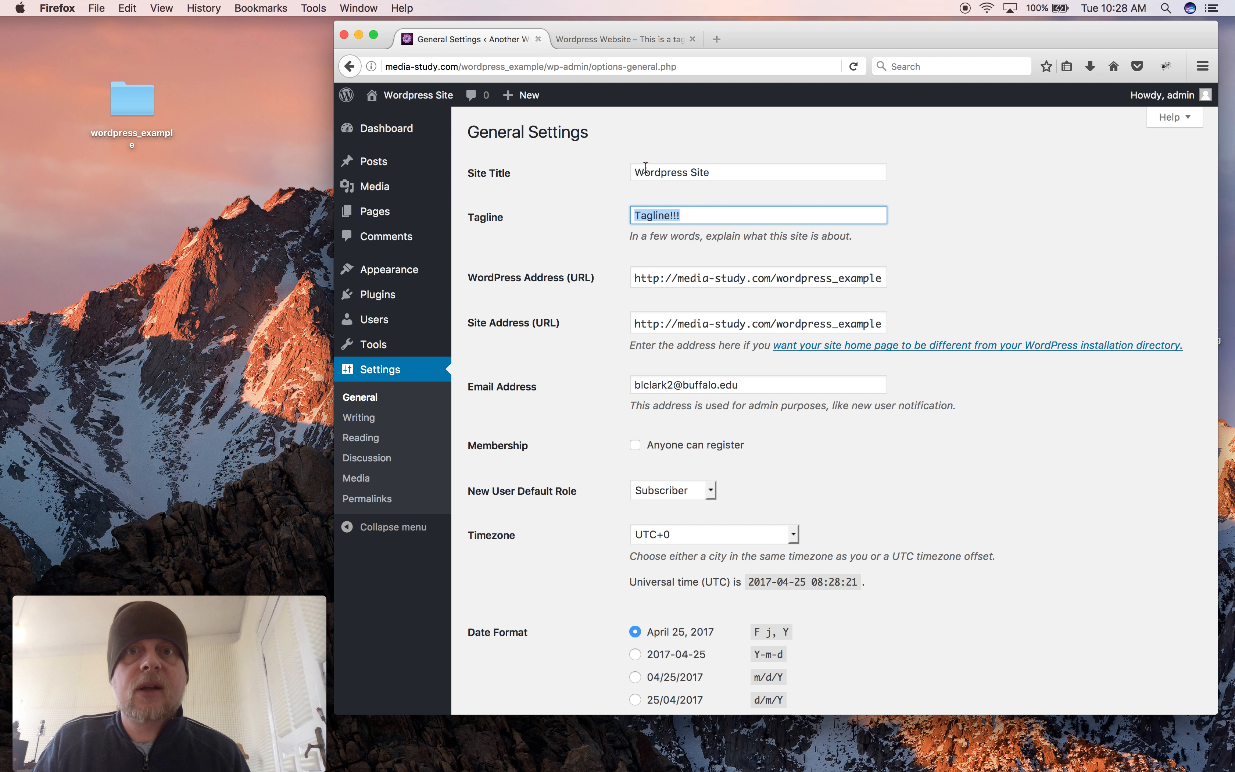
text(This is a tagline!)
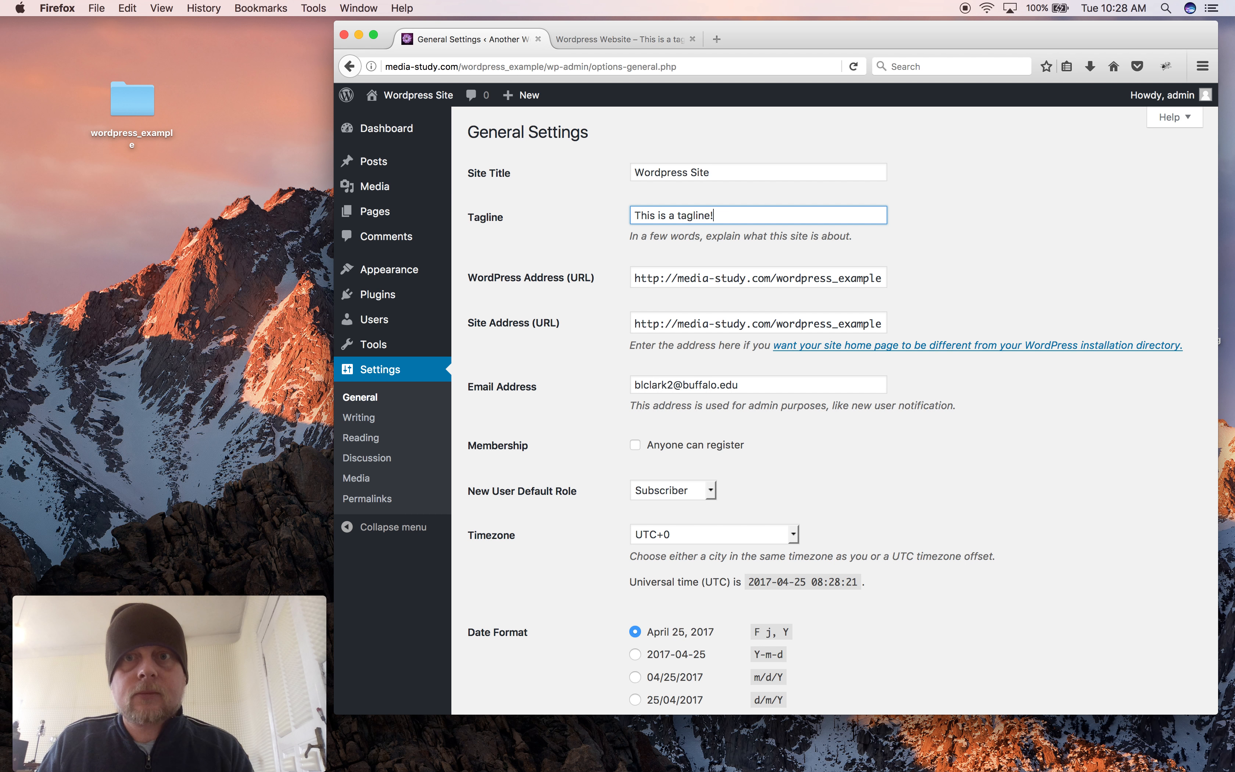
click(555, 255)
Step: Review the WordPress Address, Site Address and admin Email Address entries in General Settings
drag(631, 281, 810, 274)
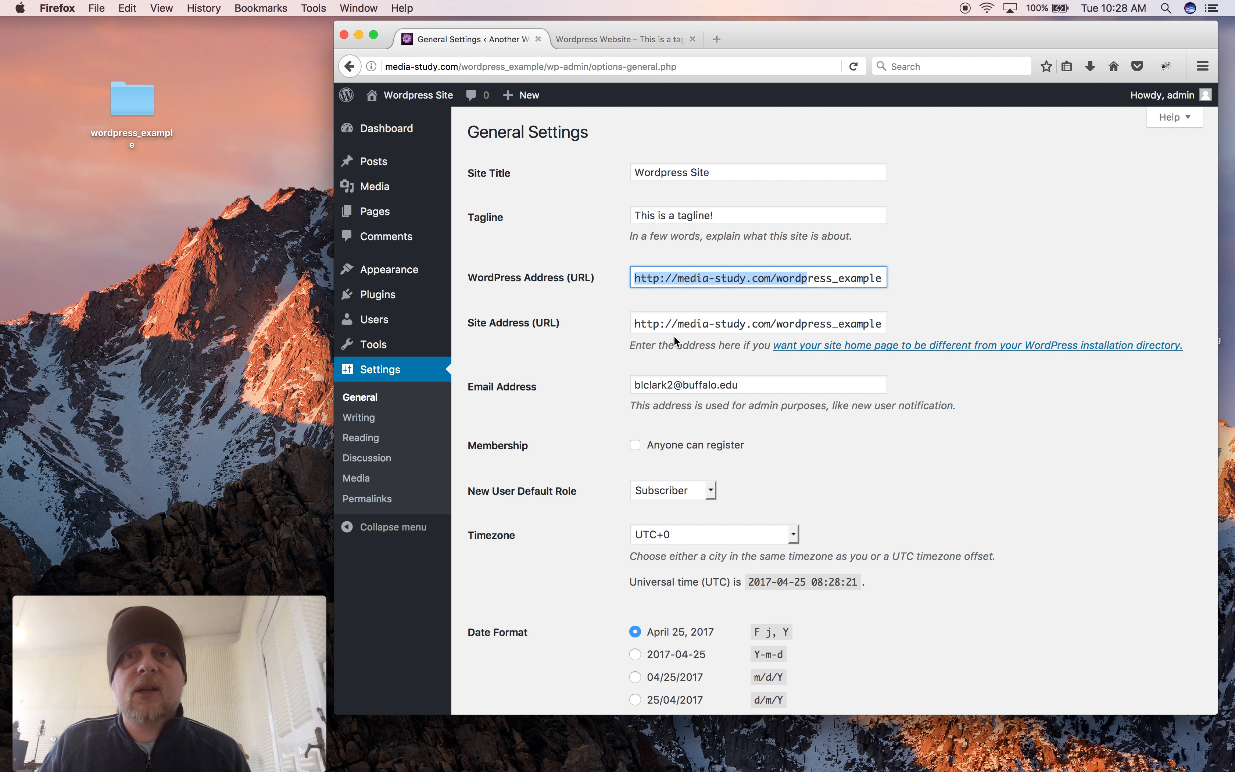
drag(634, 324, 720, 324)
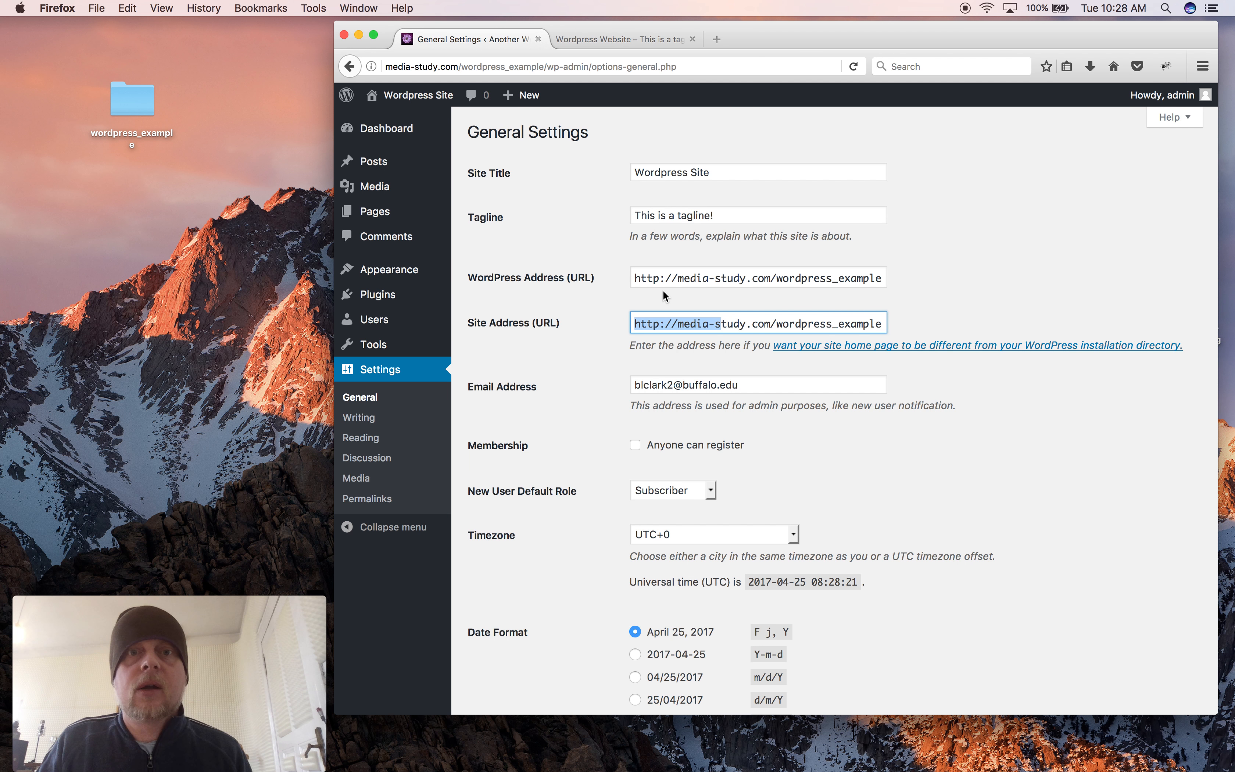
click(633, 279)
drag(852, 268, 883, 277)
mouse_move(633, 325)
mouse_down()
mouse_move(829, 317)
mouse_move(632, 327)
mouse_up()
scroll(596, 391, down, 2)
drag(743, 341, 614, 343)
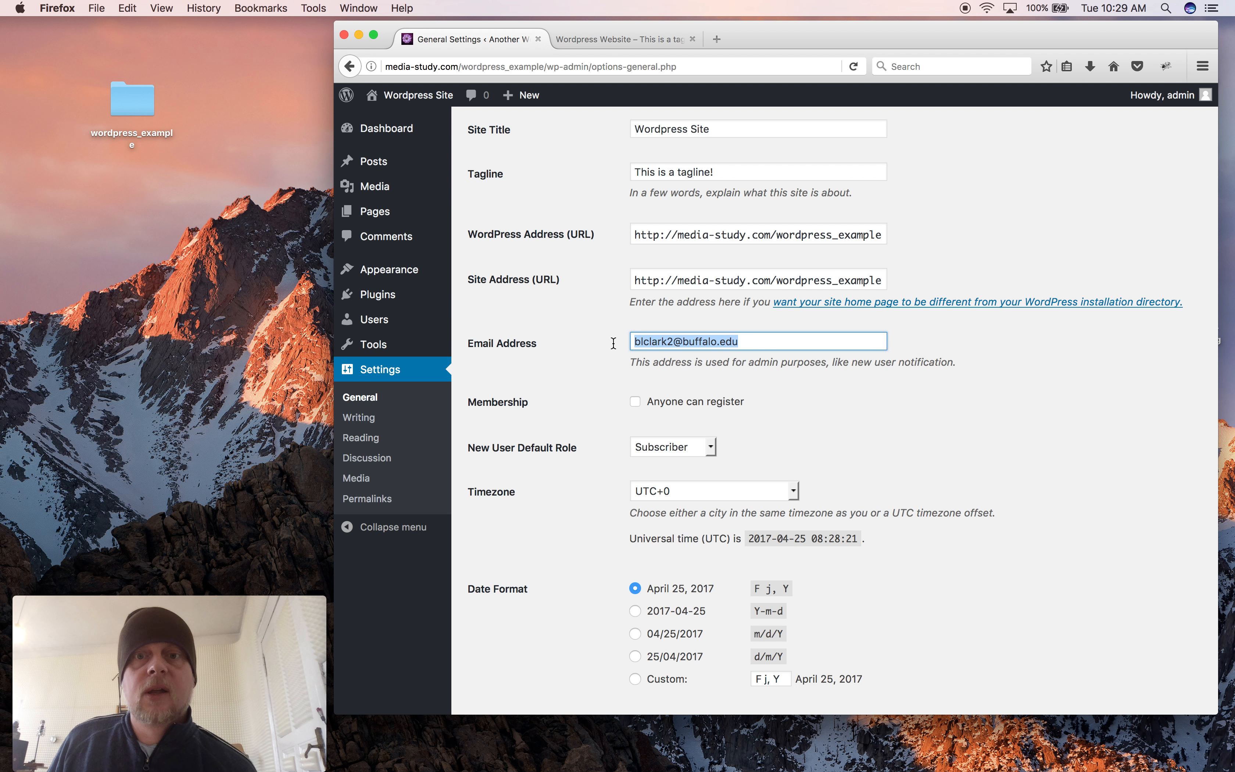
click(740, 342)
drag(740, 342, 623, 343)
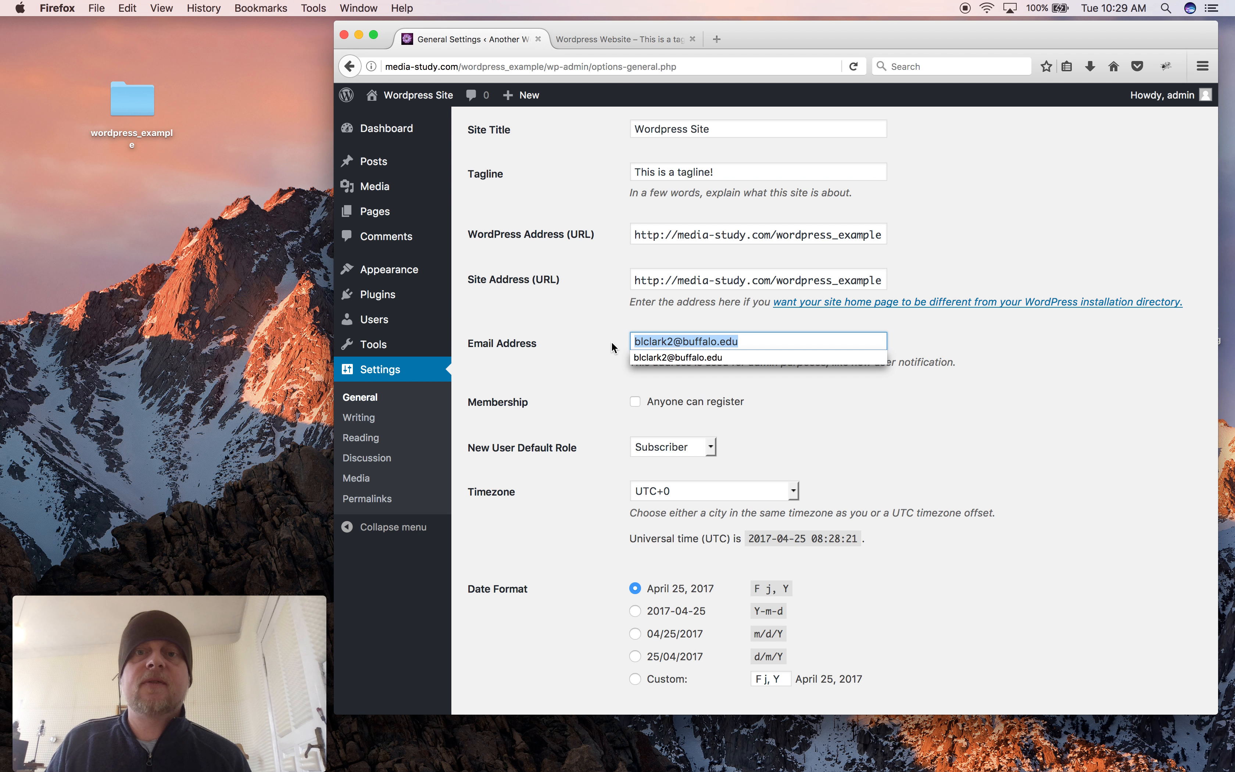
click(612, 341)
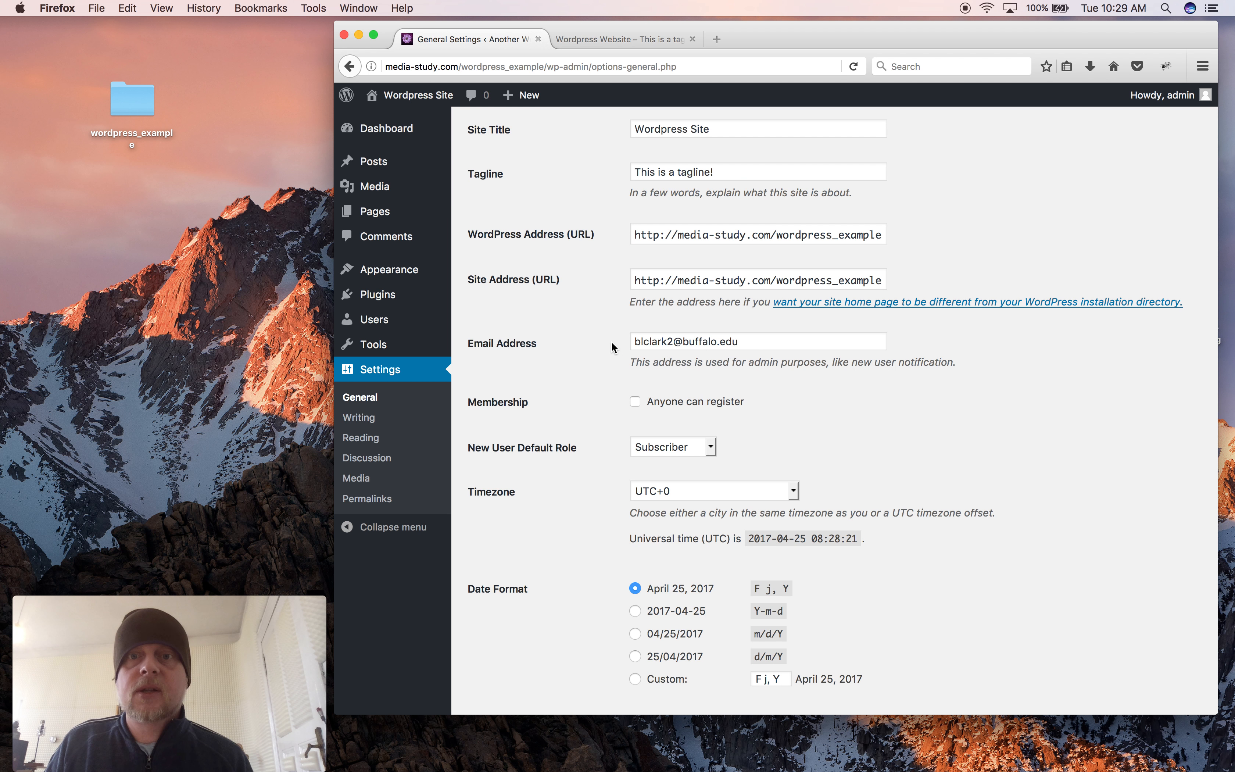
Step: Review the Membership setting and the roles offered for New User Default Role, keeping Subscriber
scroll(605, 425, down, 2)
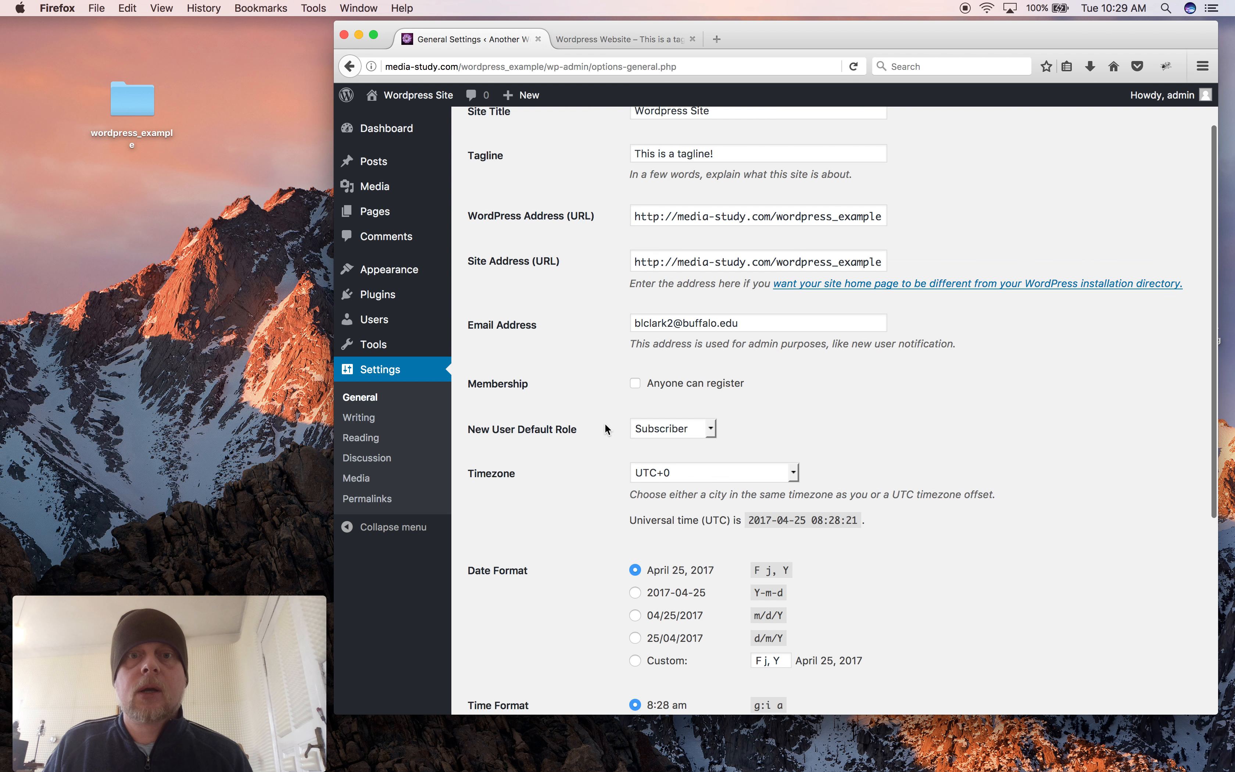
scroll(593, 386, down, 4)
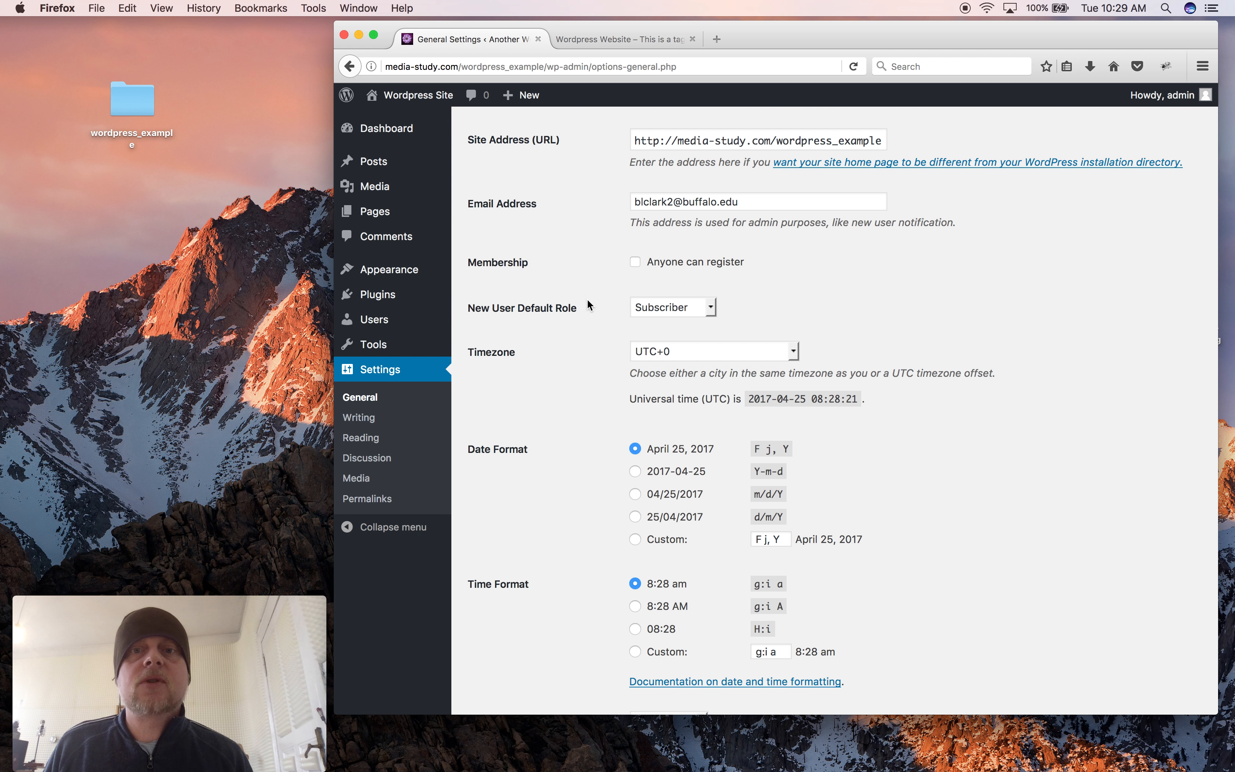
click(714, 306)
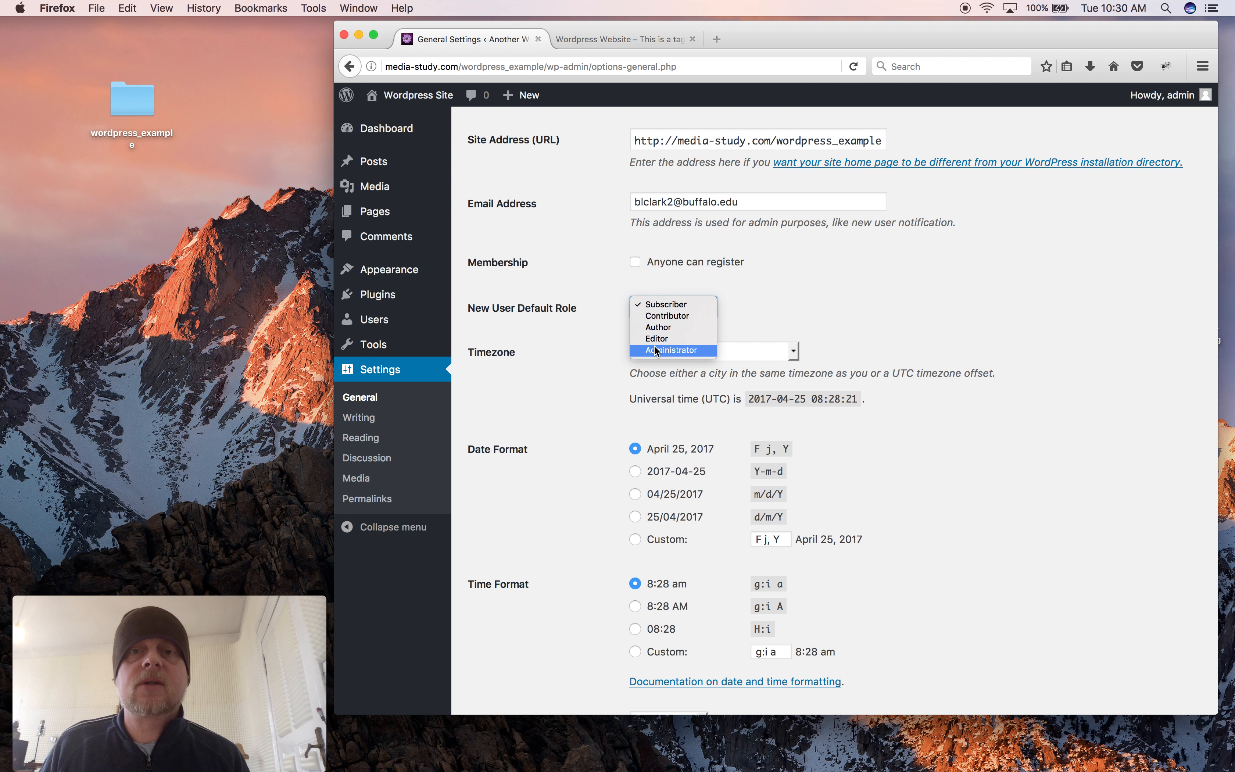
click(615, 295)
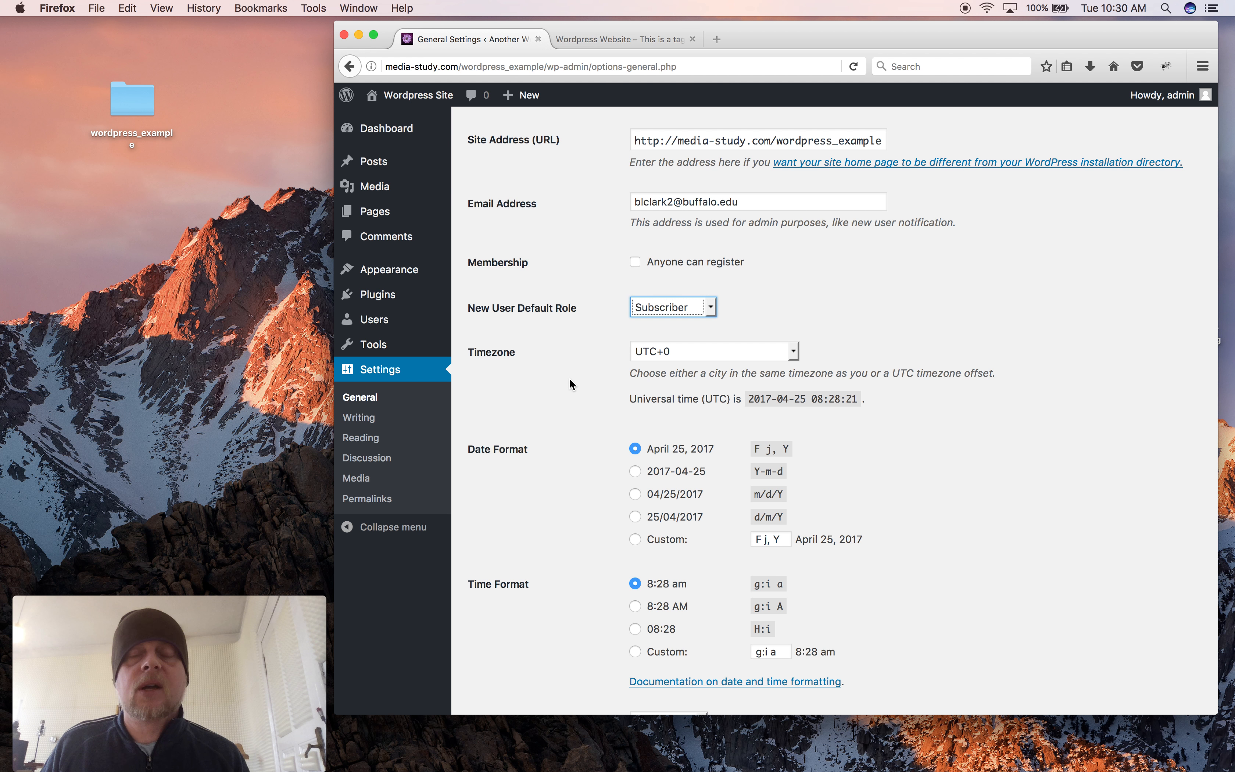
Step: Set the site's Timezone to New York in General Settings
scroll(569, 378, down, 2)
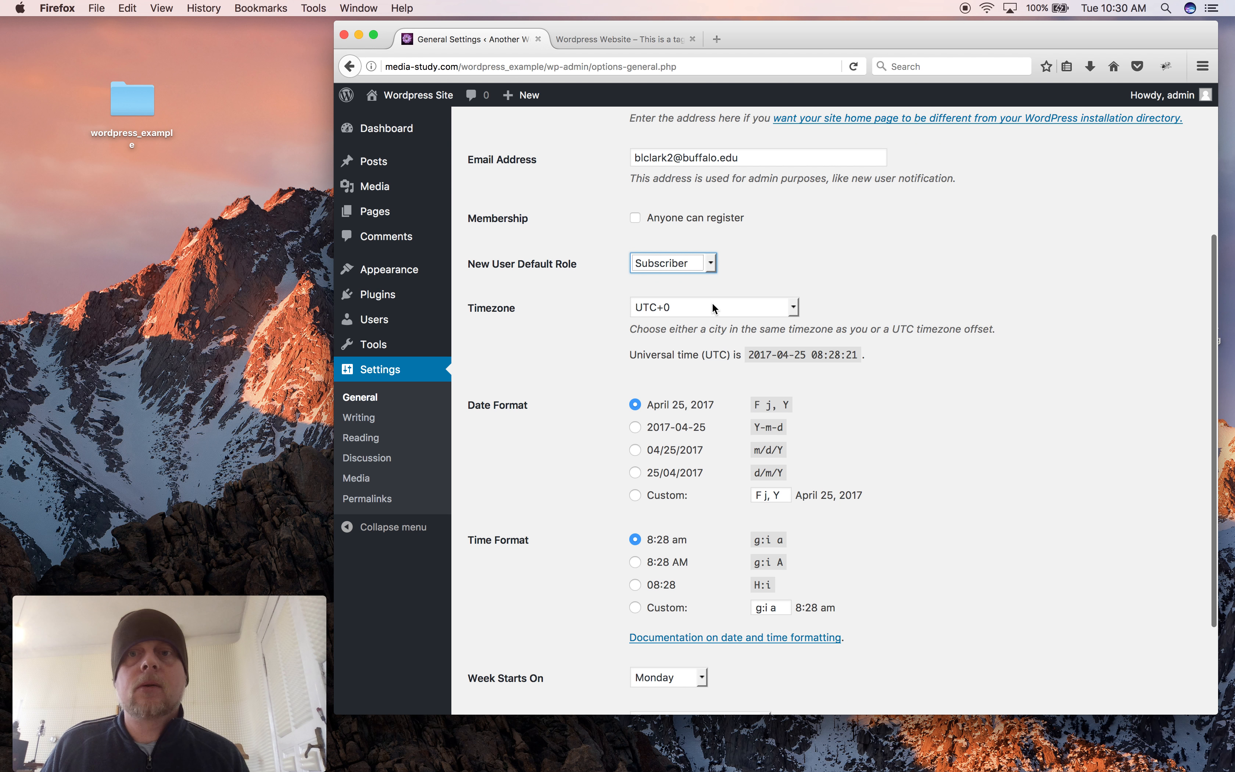
click(794, 311)
scroll(736, 397, down, 5)
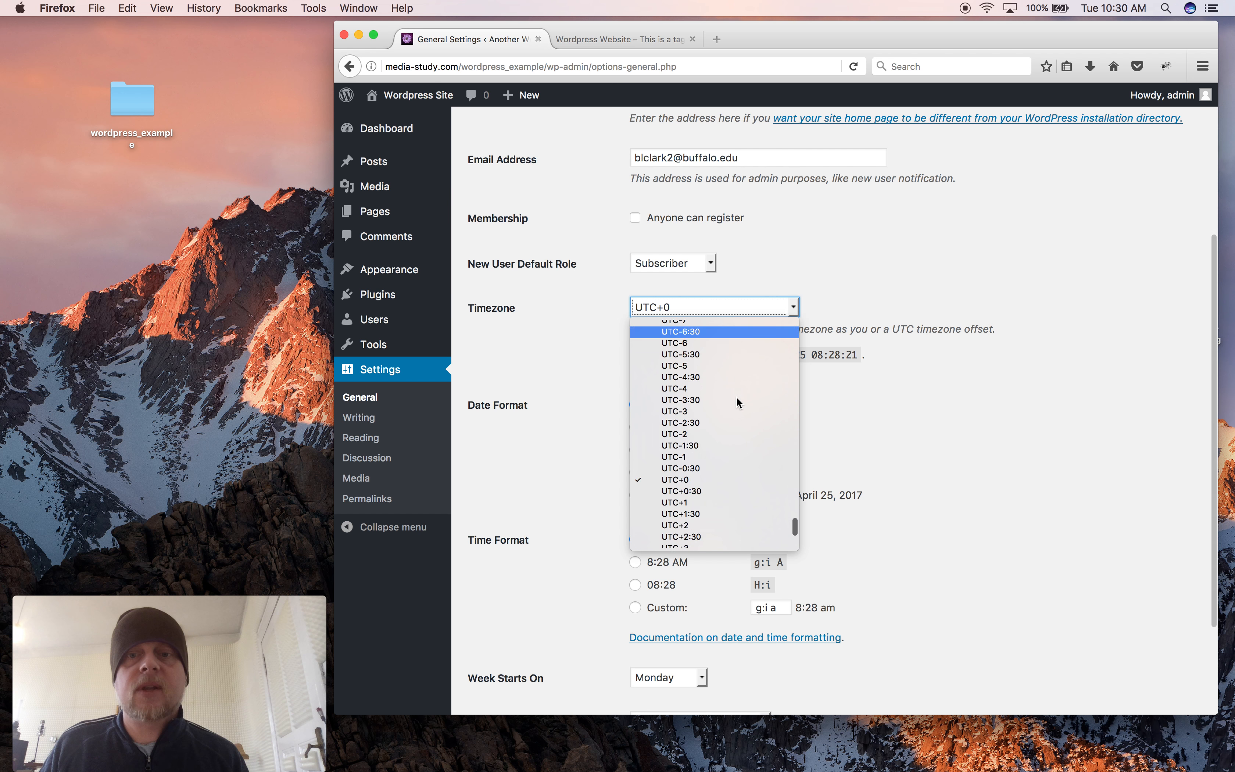
scroll(736, 397, up, 10)
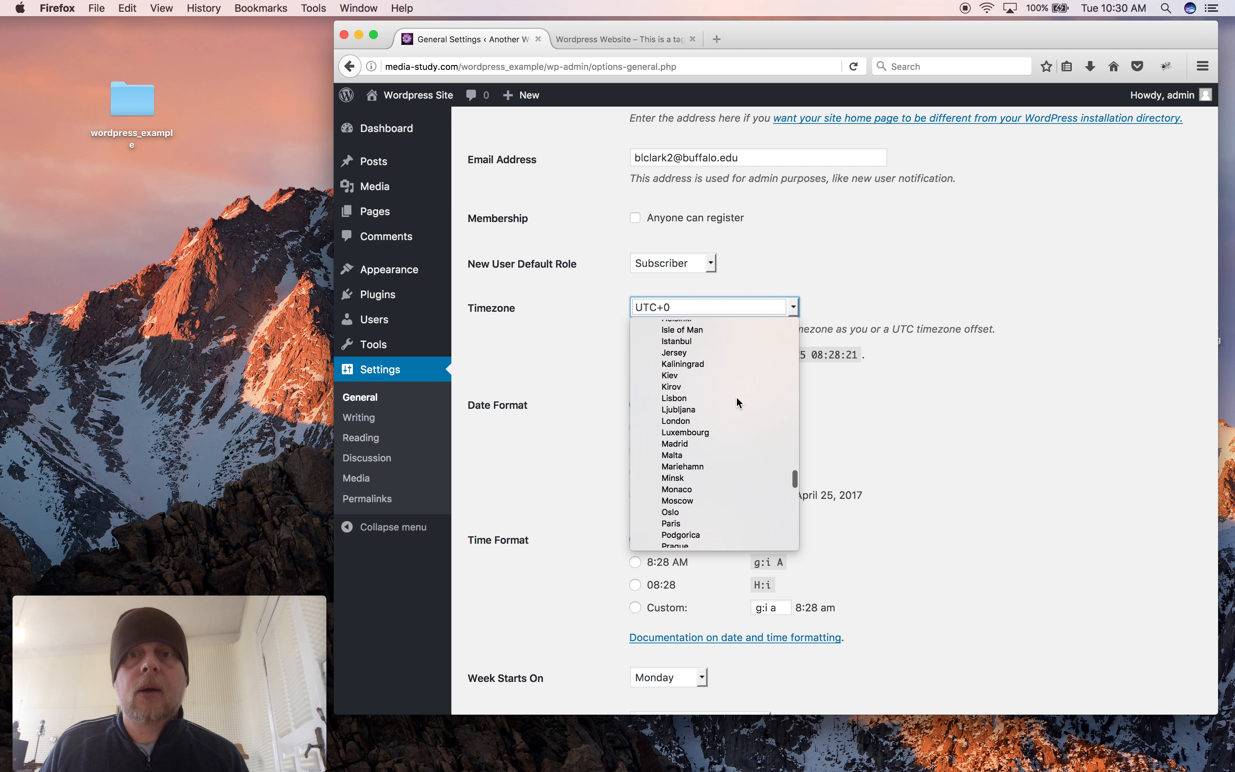
scroll(737, 396, up, 3)
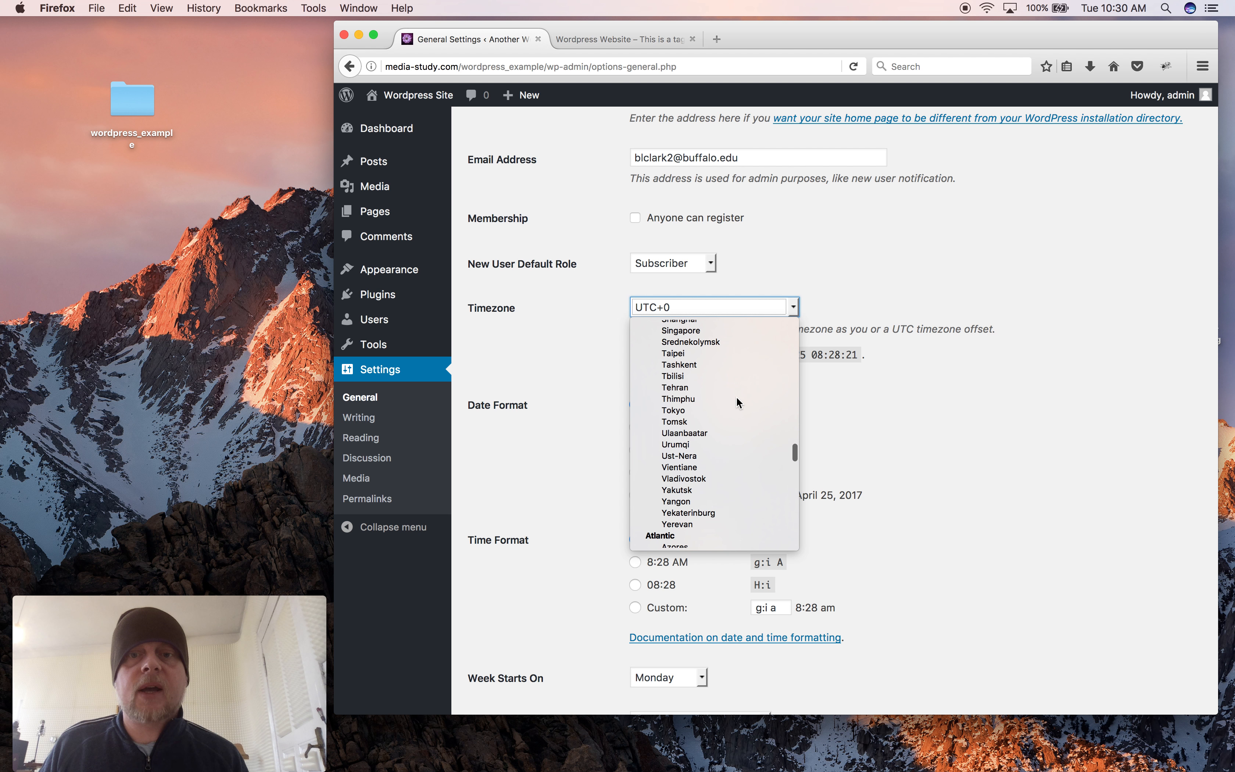
scroll(737, 397, up, 5)
scroll(737, 396, down, 10)
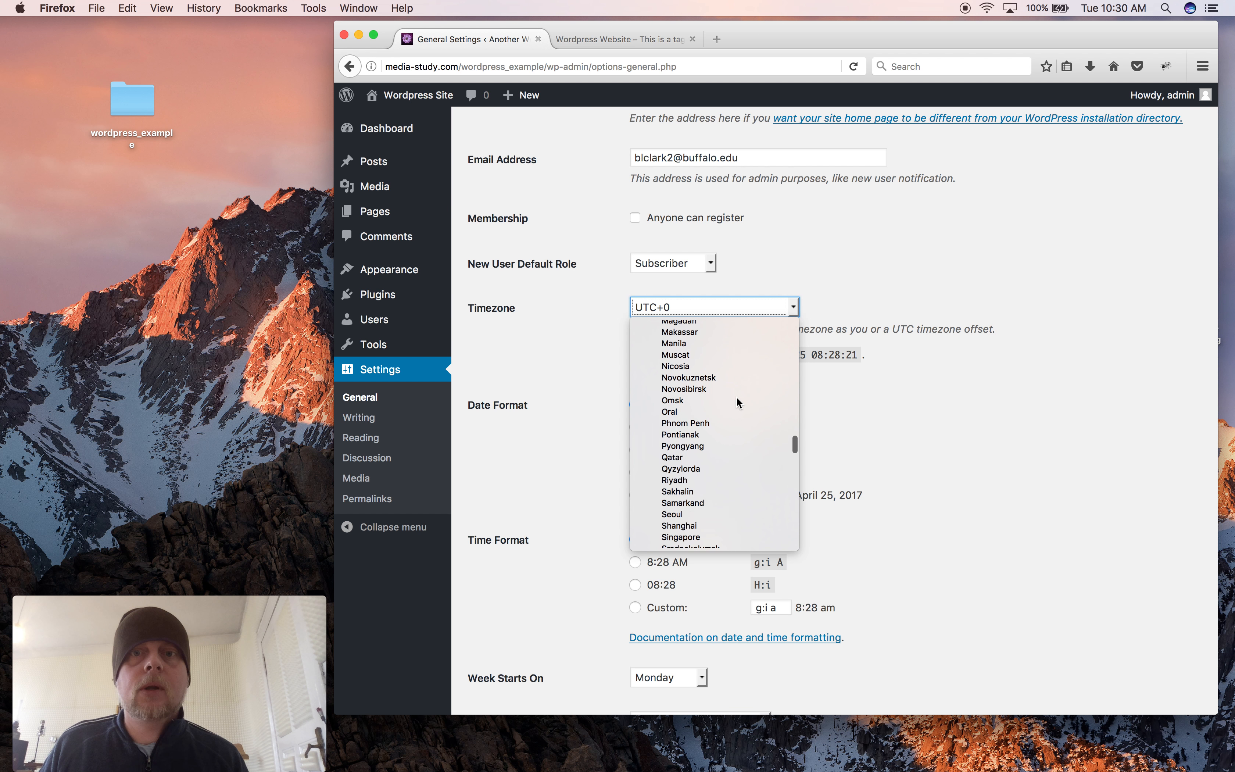
scroll(737, 398, up, 15)
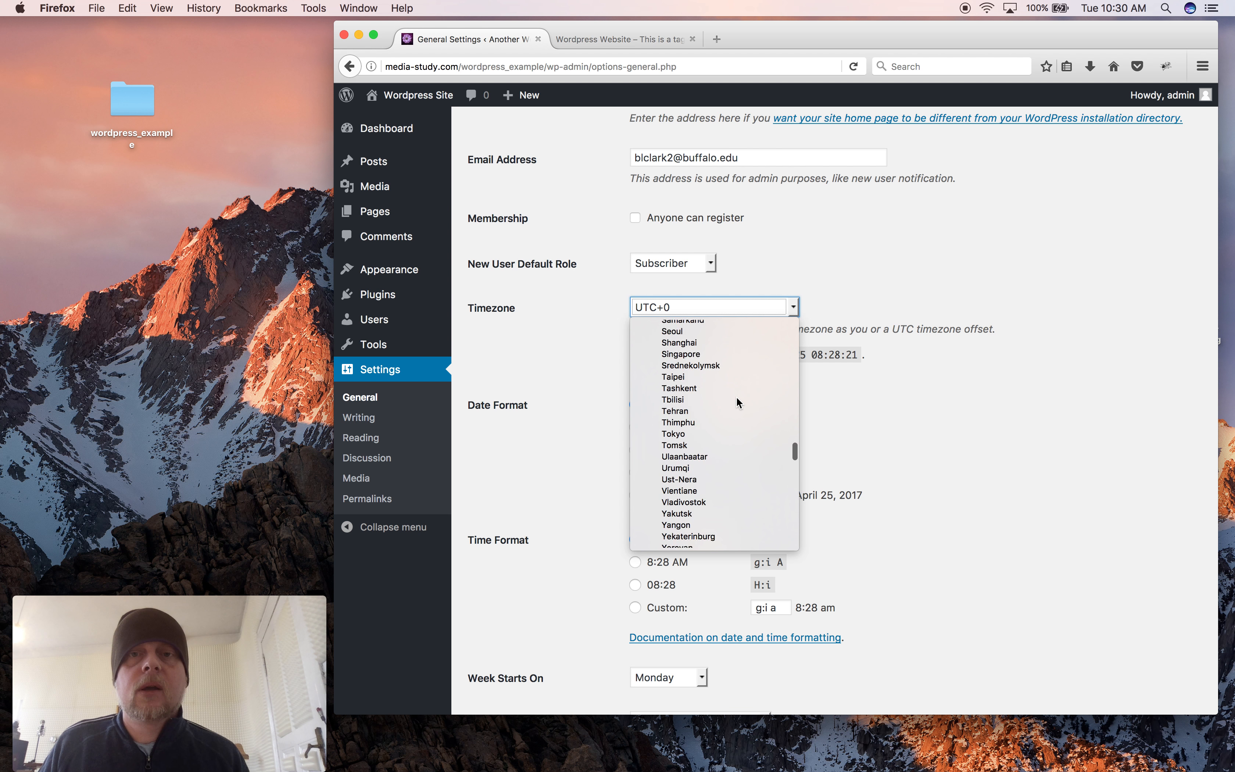
scroll(736, 397, up, 20)
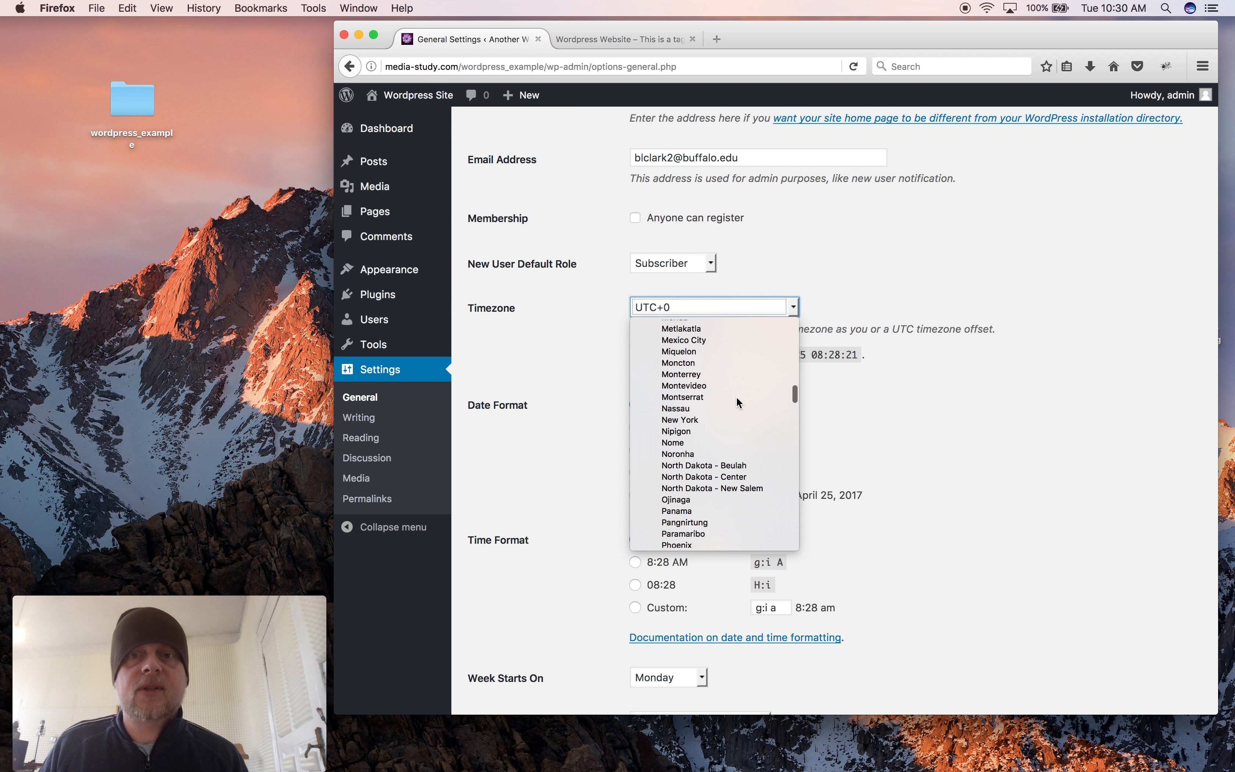
scroll(737, 397, up, 15)
scroll(736, 397, down, 4)
scroll(737, 399, down, 20)
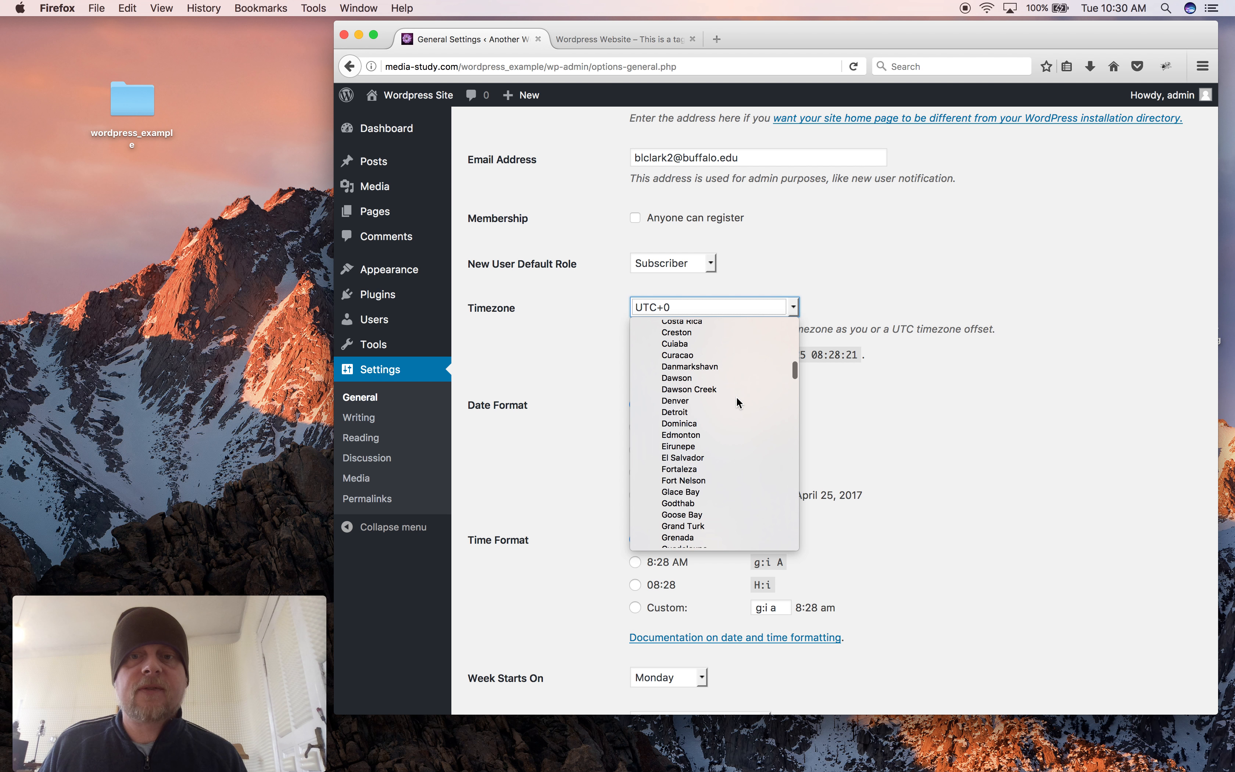
scroll(737, 396, down, 6)
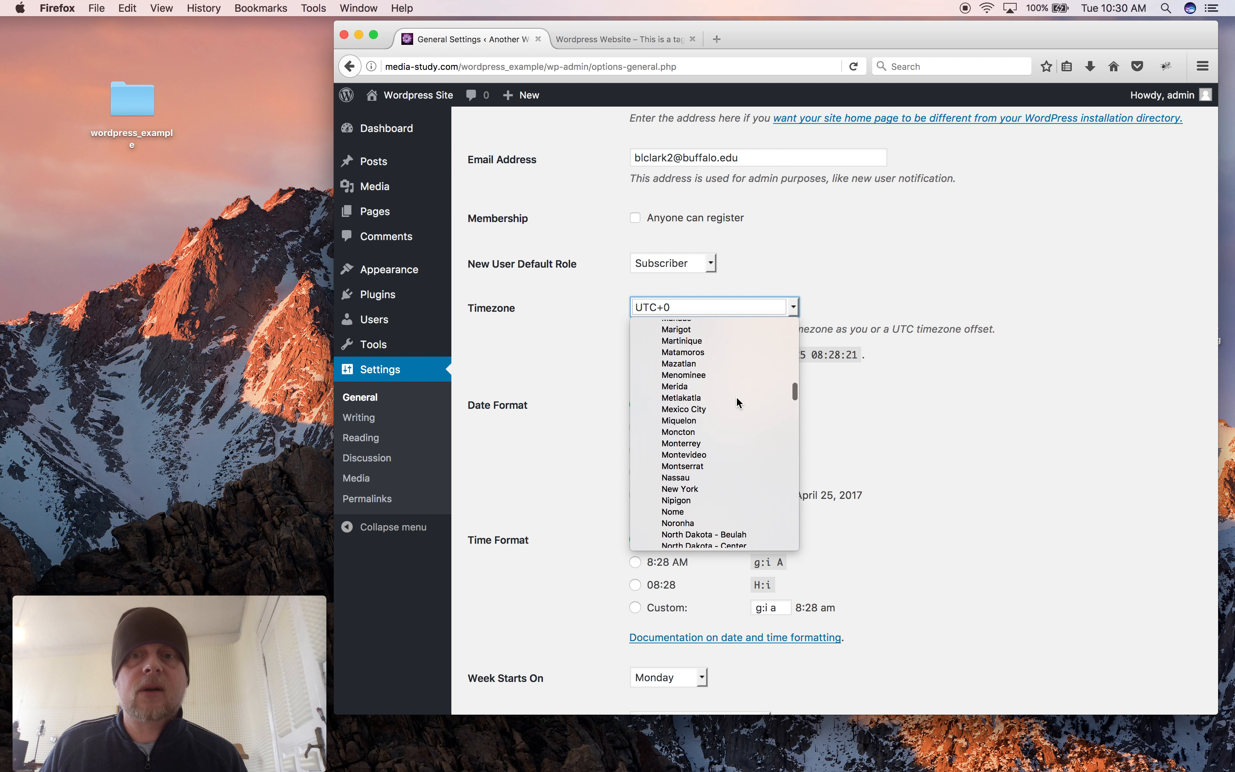
click(666, 464)
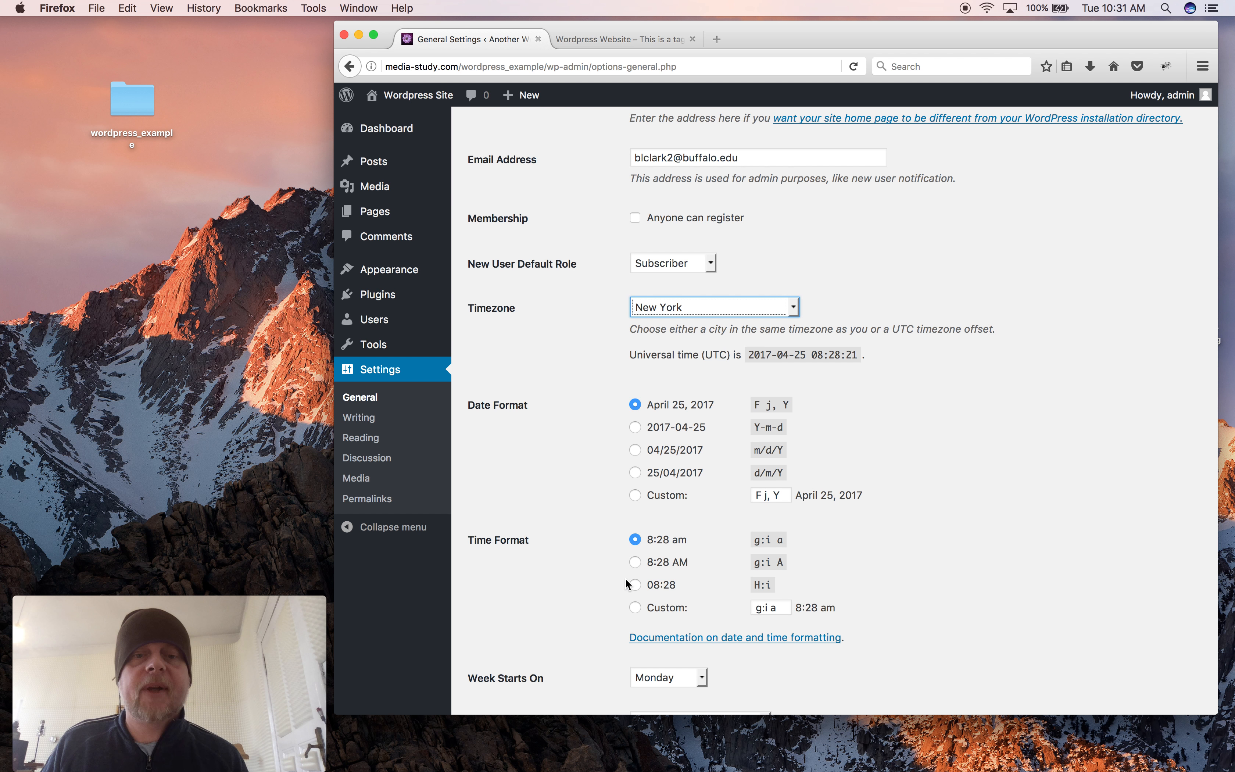
Step: Check the remaining date, time, week start and language options, and save the General Settings
scroll(625, 578, down, 3)
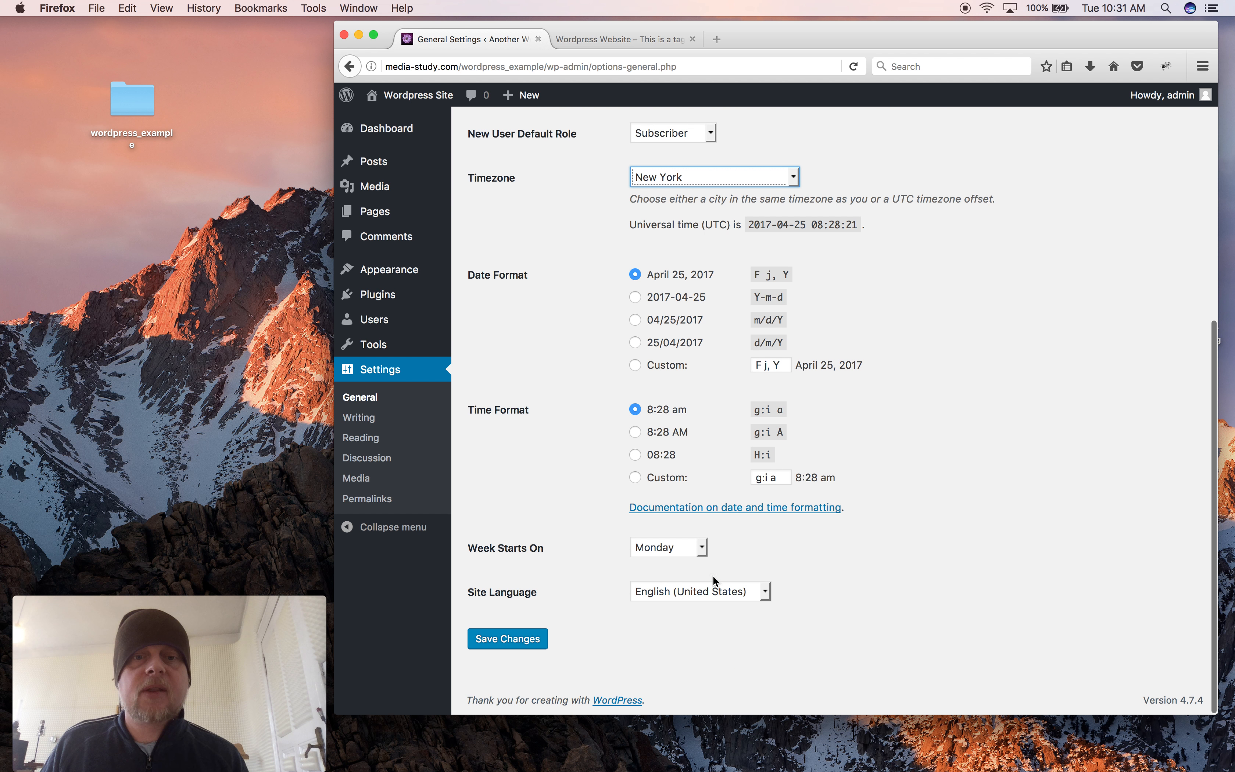
scroll(508, 512, up, 5)
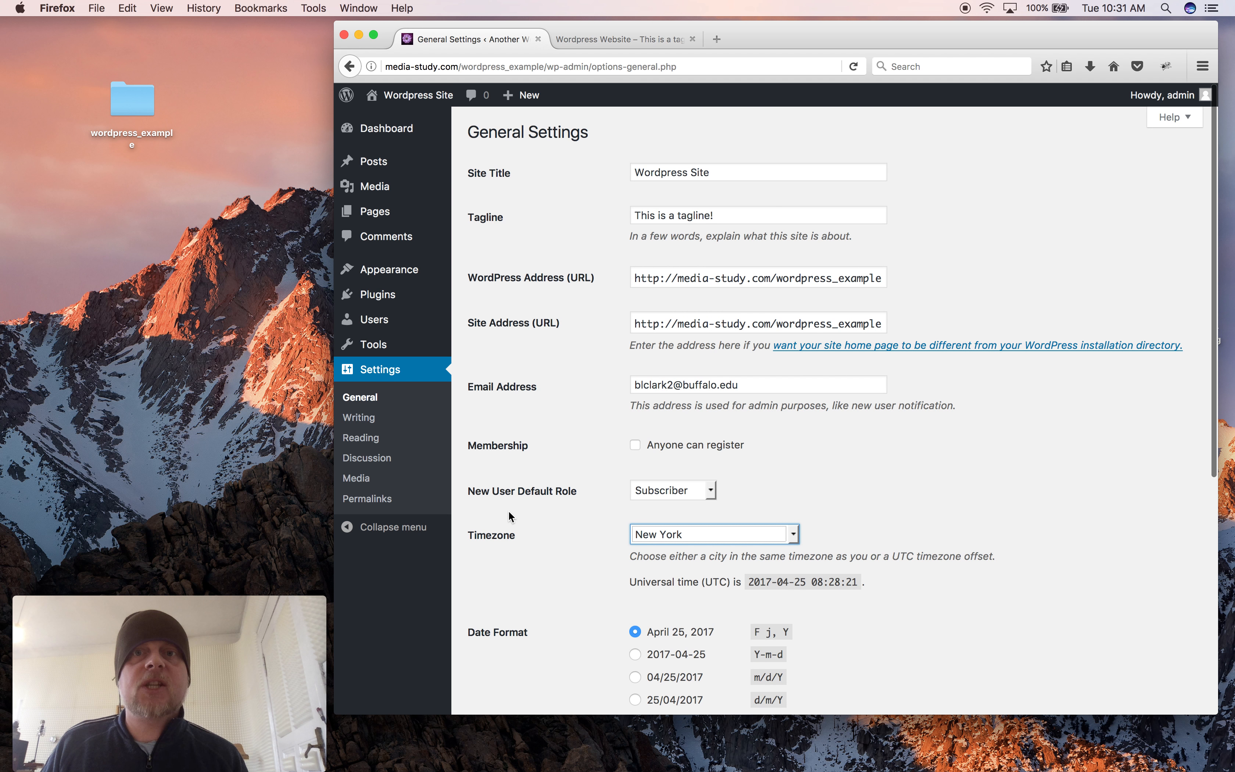
scroll(509, 516, down, 6)
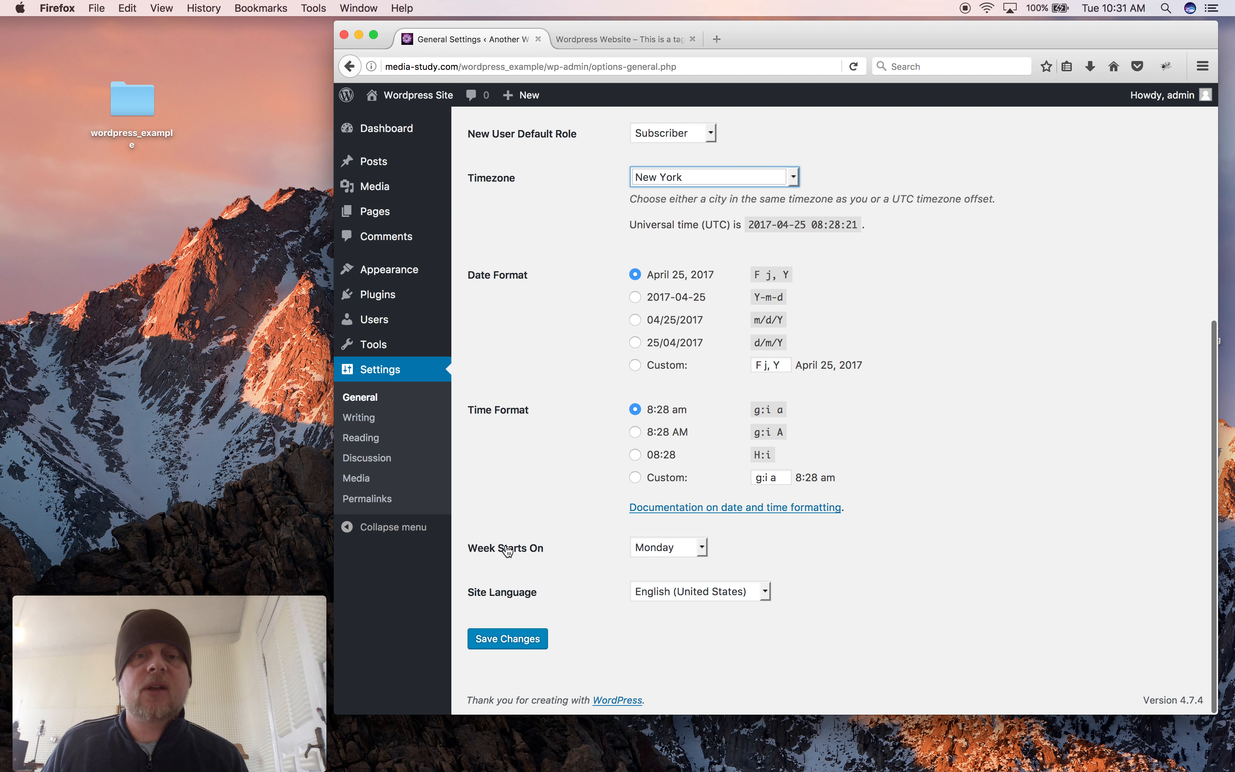
click(497, 642)
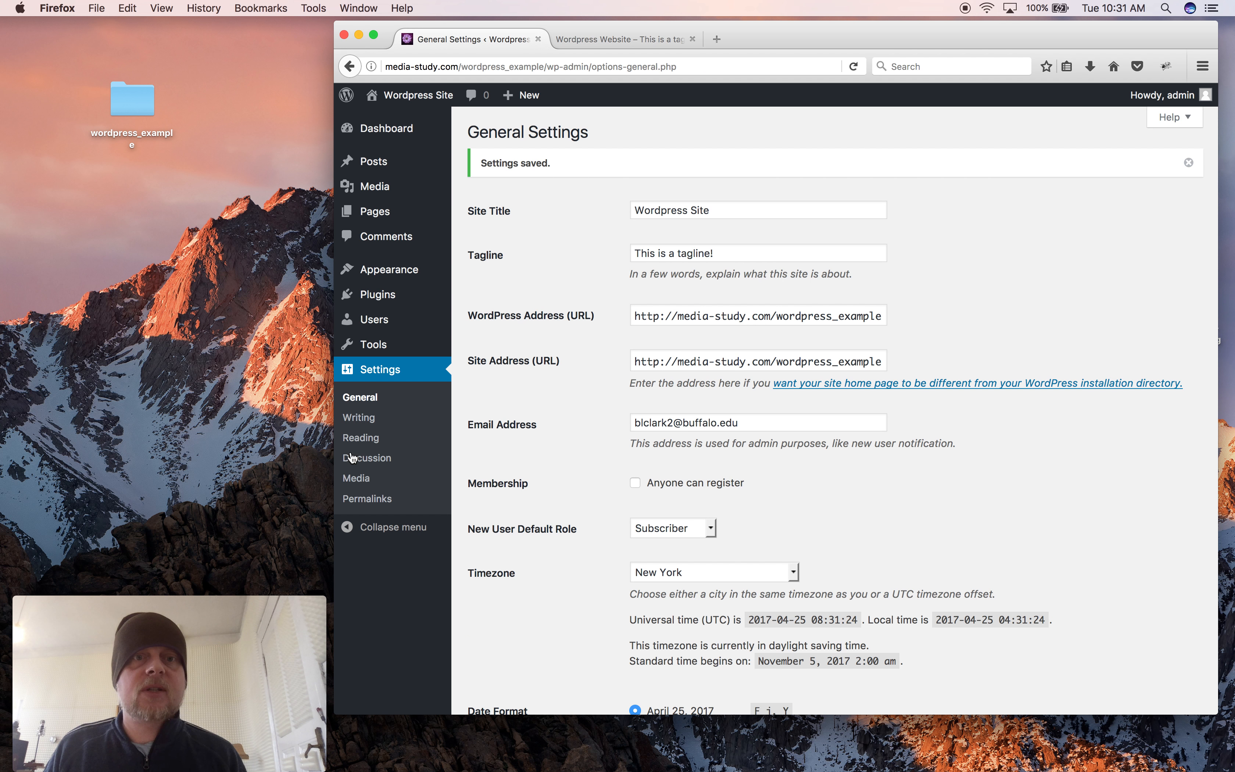
Step: Open the Writing Settings and review the choices for Default Post Category, keeping Uncategorized
click(361, 418)
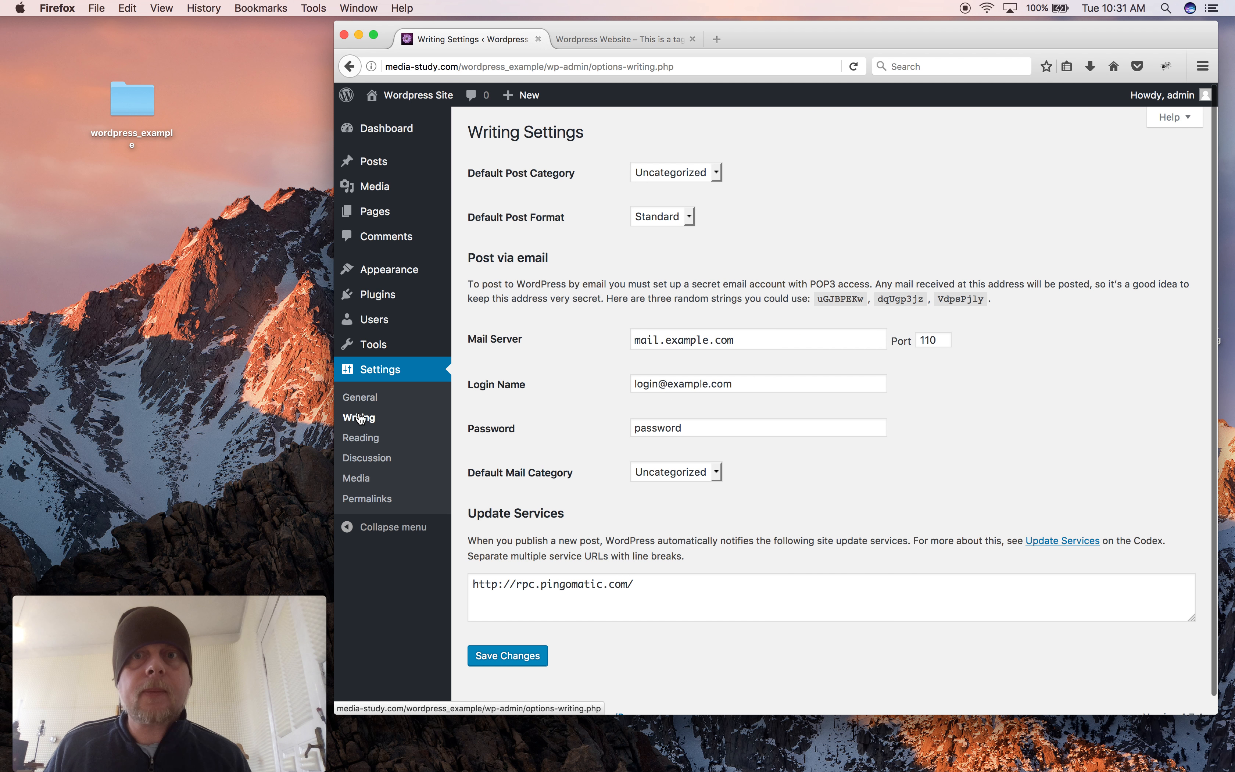
click(672, 172)
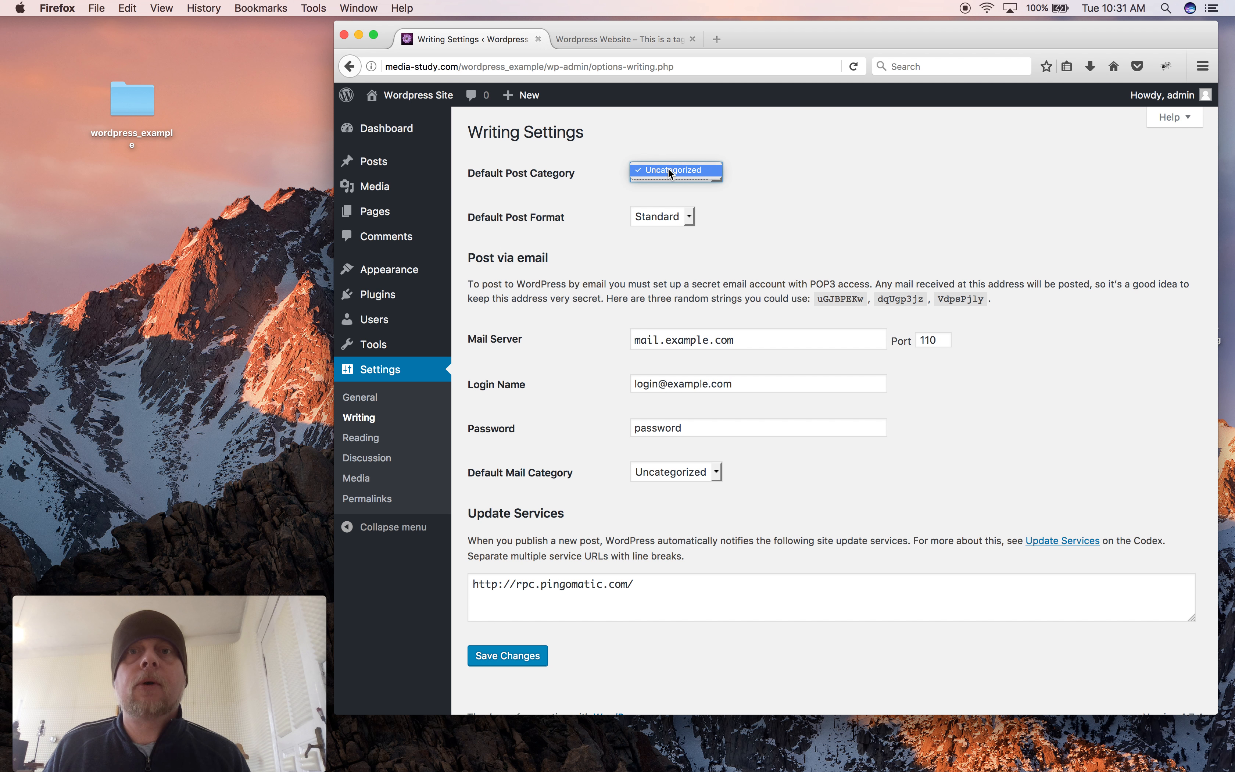
click(611, 174)
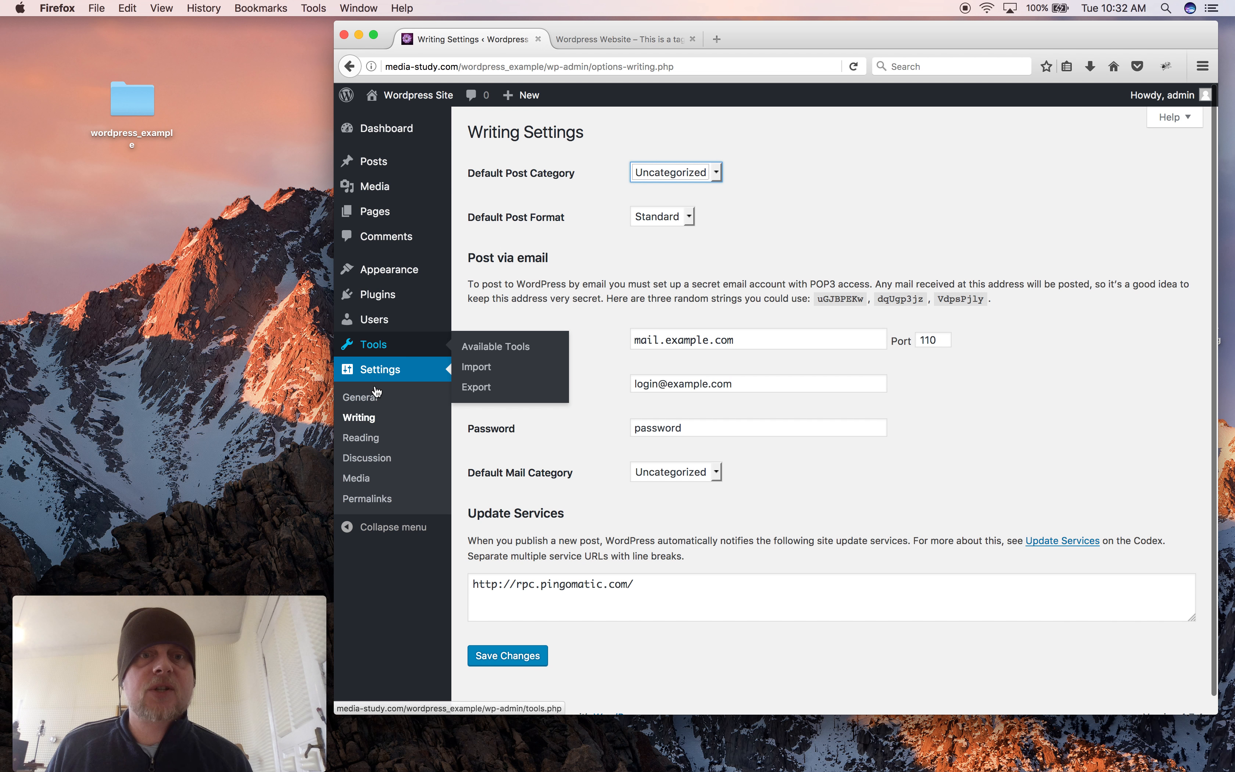
Step: In Reading Settings, look at the static page option, keep the front page on Your latest posts, and save
click(360, 441)
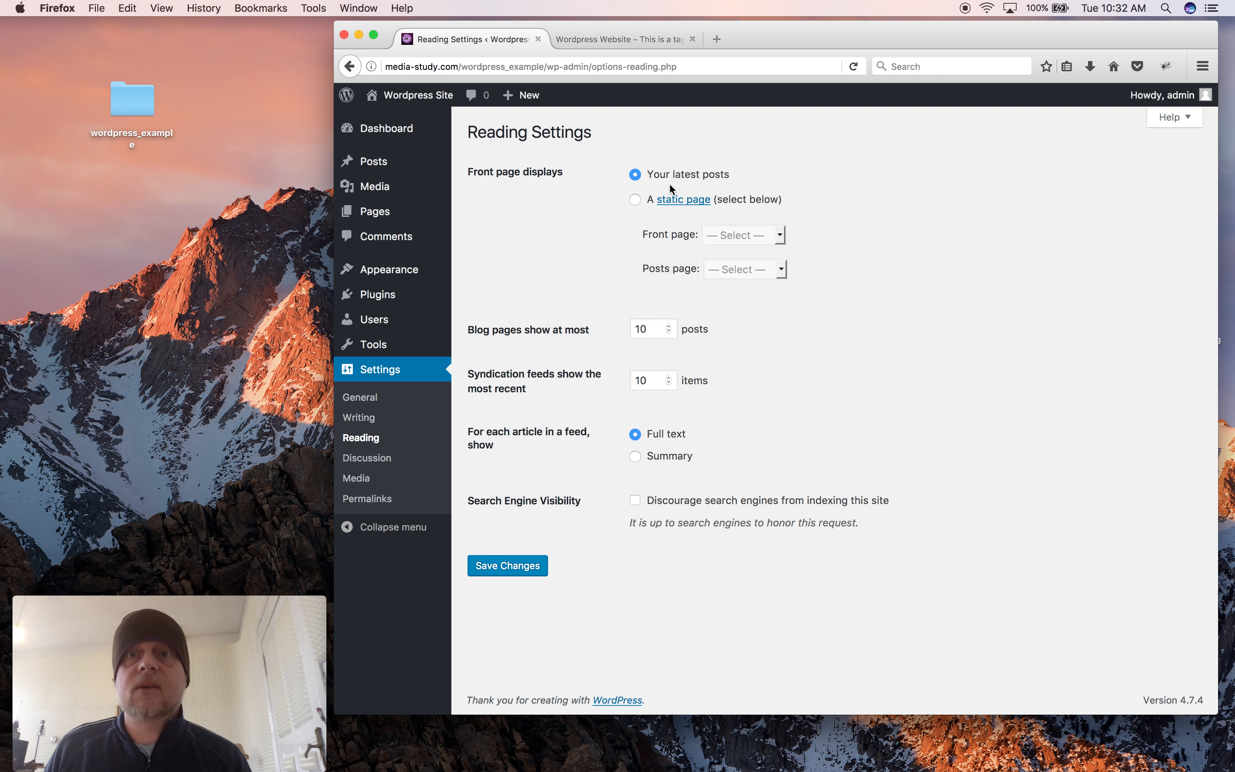
click(636, 200)
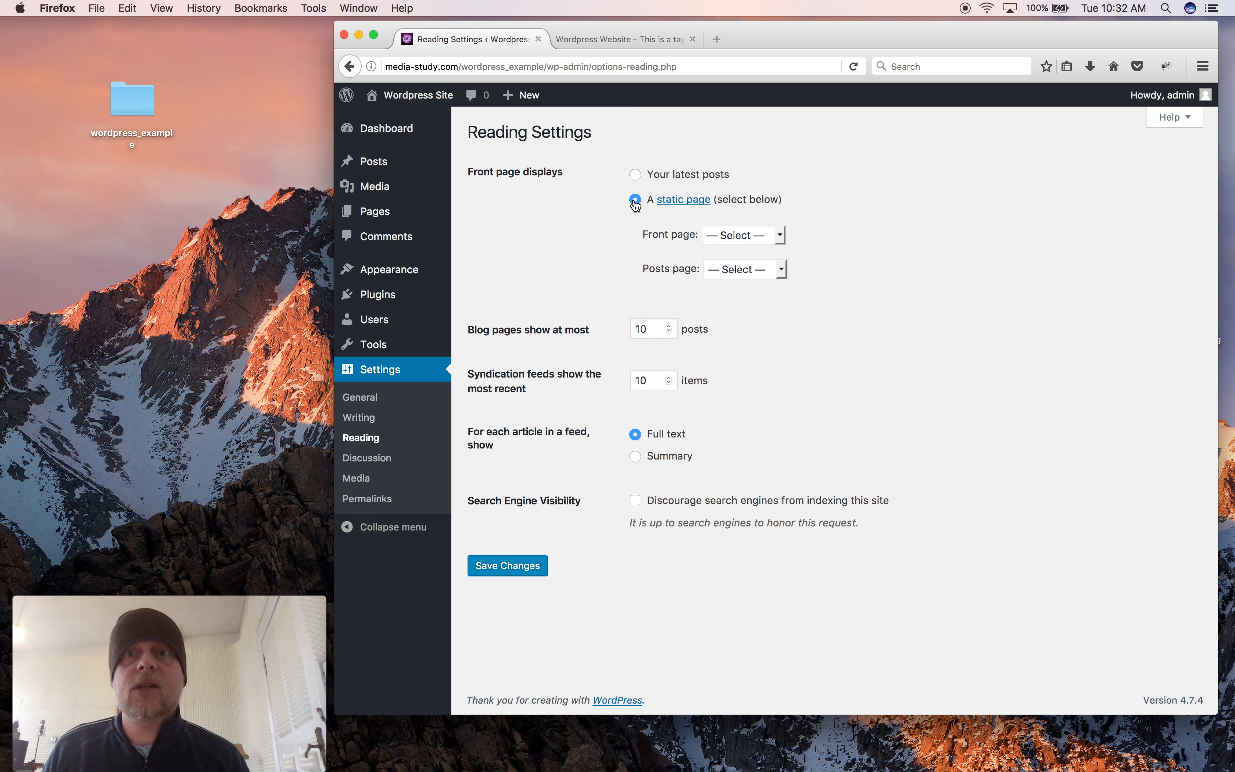
click(739, 233)
click(769, 215)
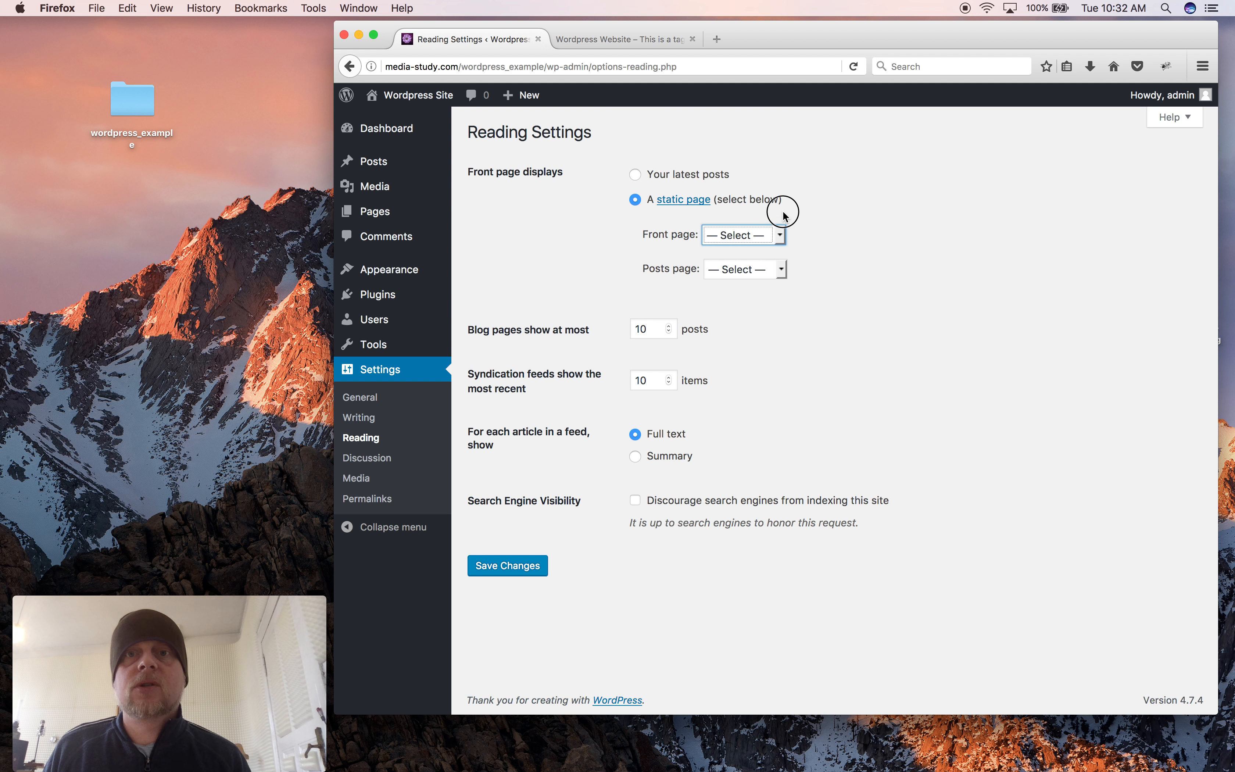
click(635, 174)
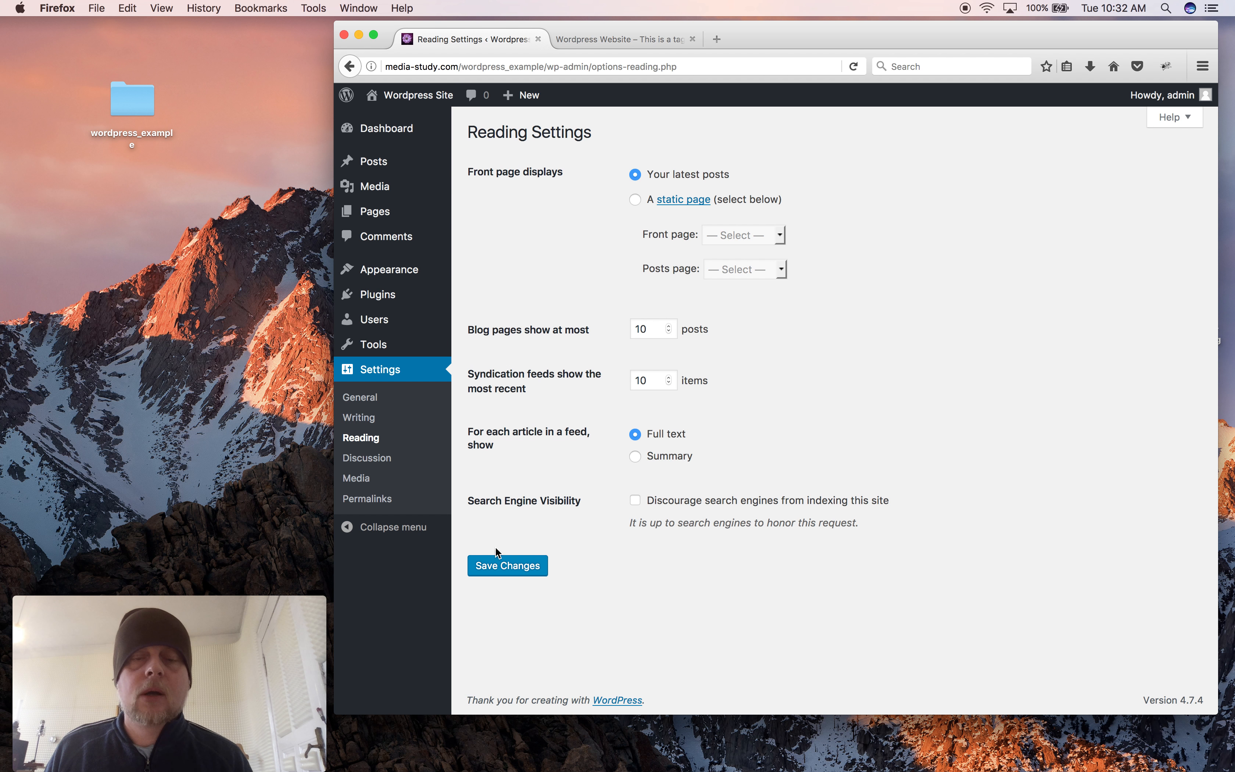
click(492, 572)
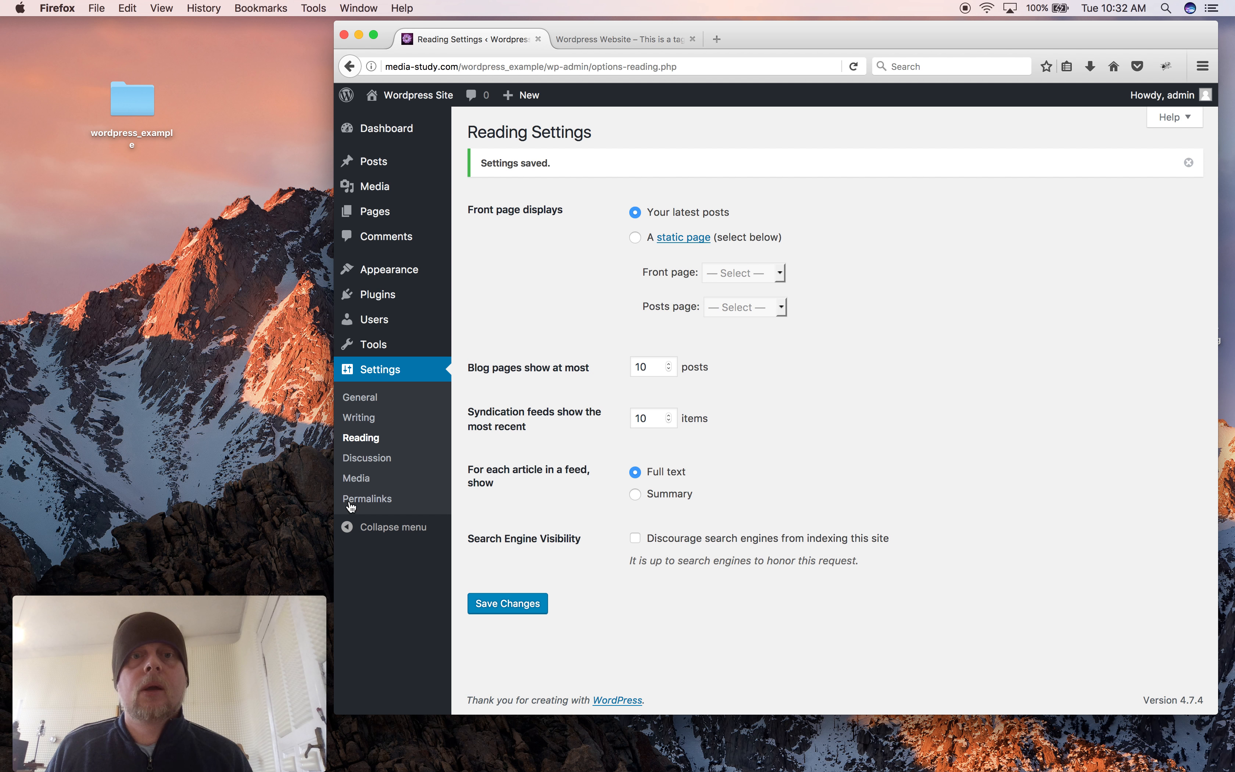
Step: In Discussion Settings, disallow comments on new articles and require users to be registered and logged in to comment
click(352, 467)
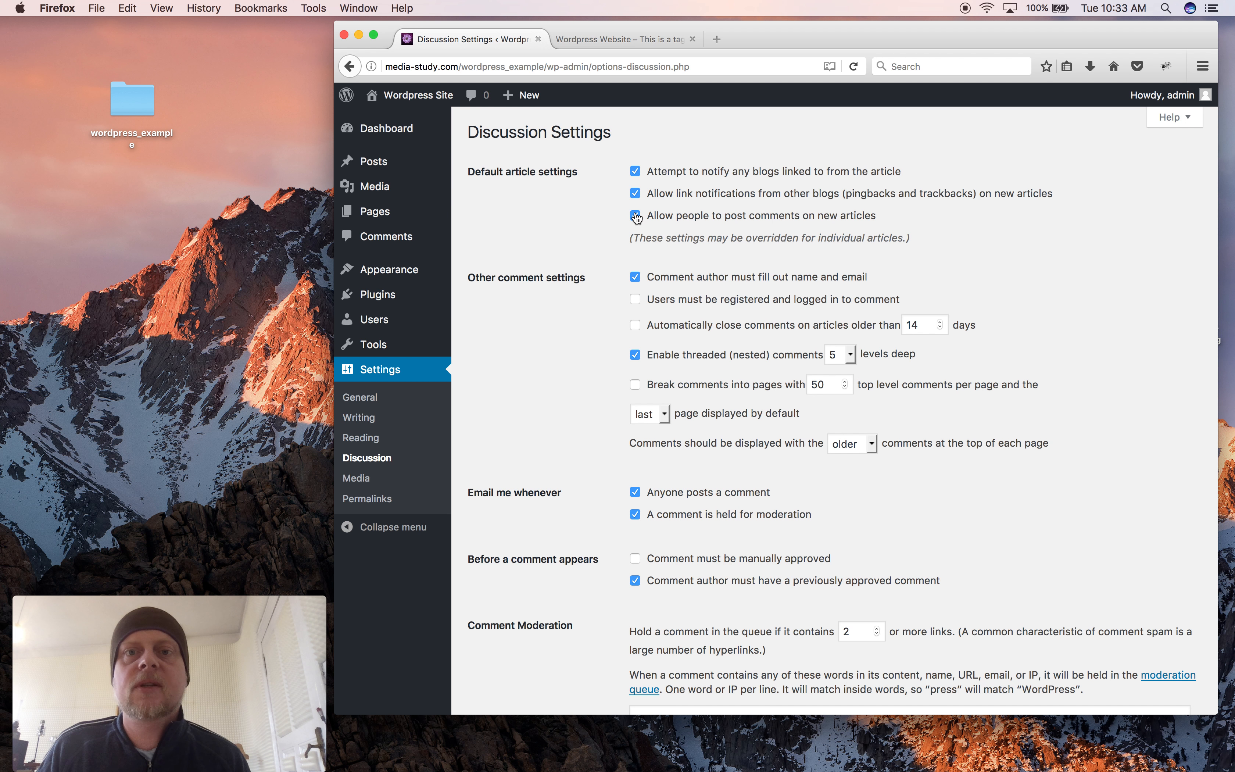
scroll(600, 232, down, 2)
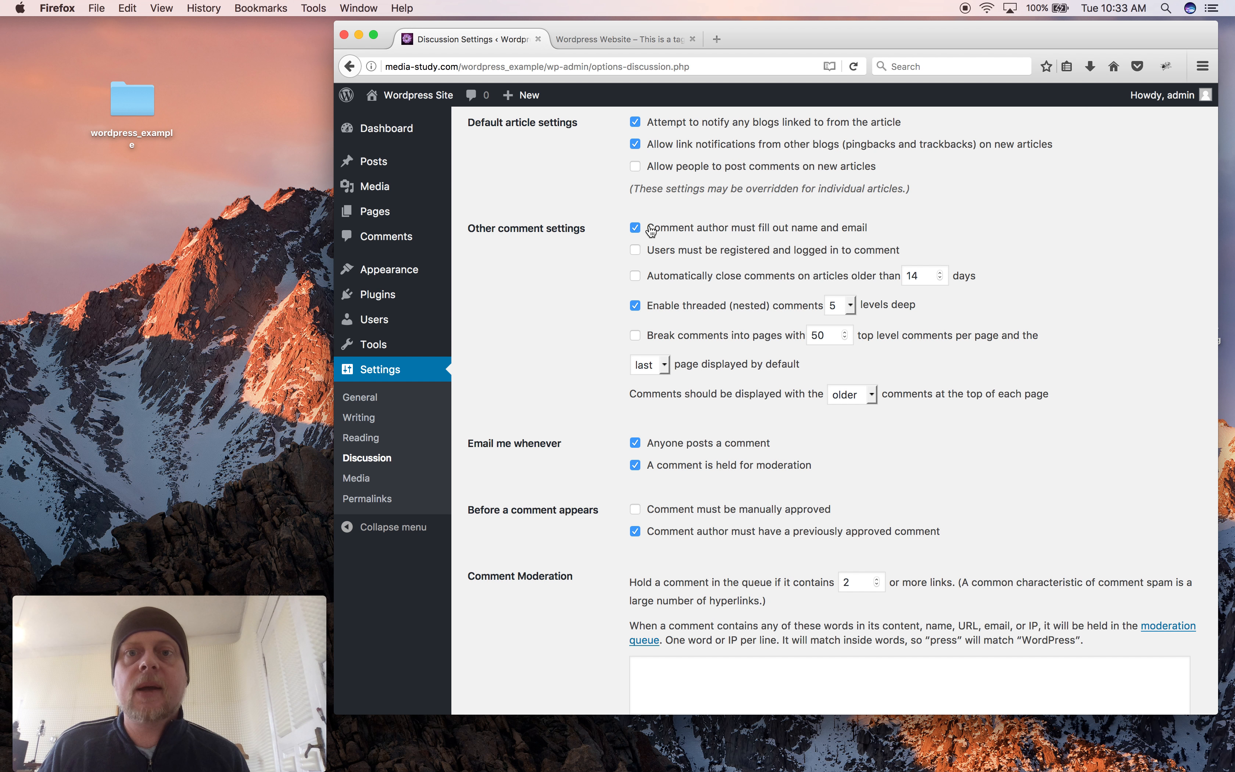
click(636, 228)
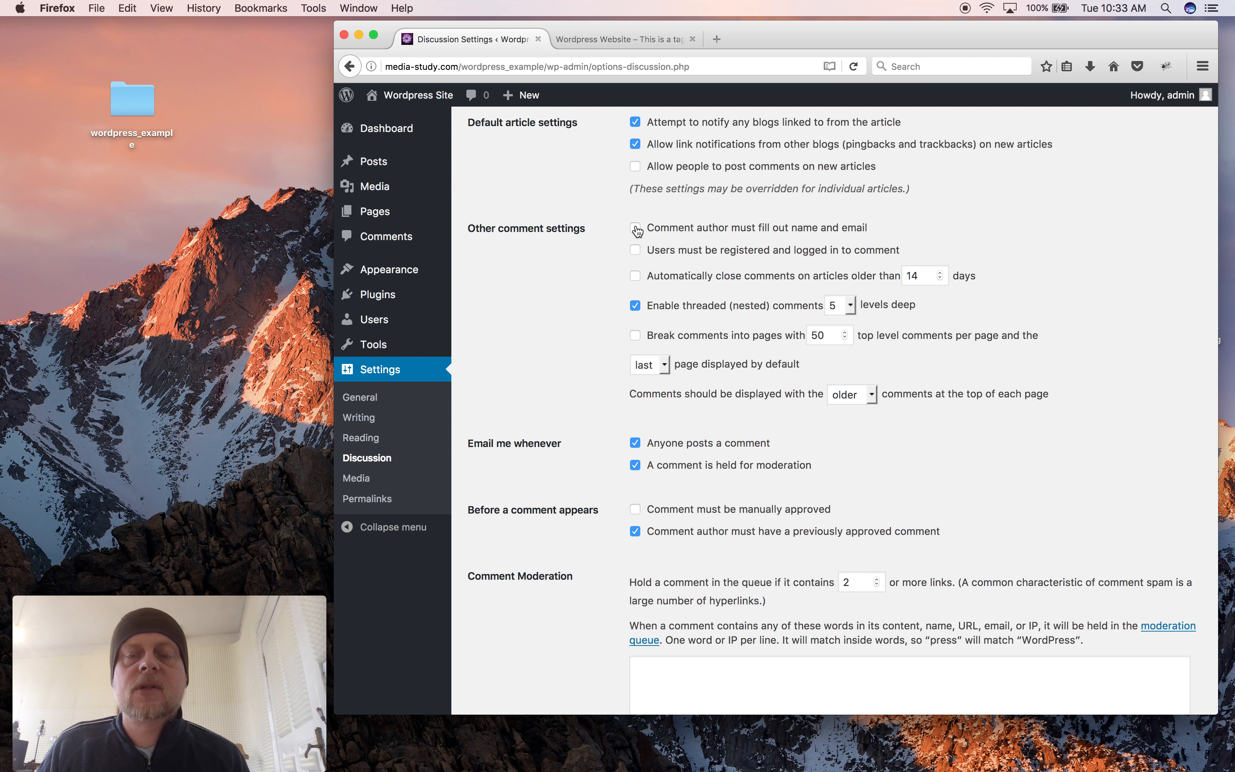
click(635, 232)
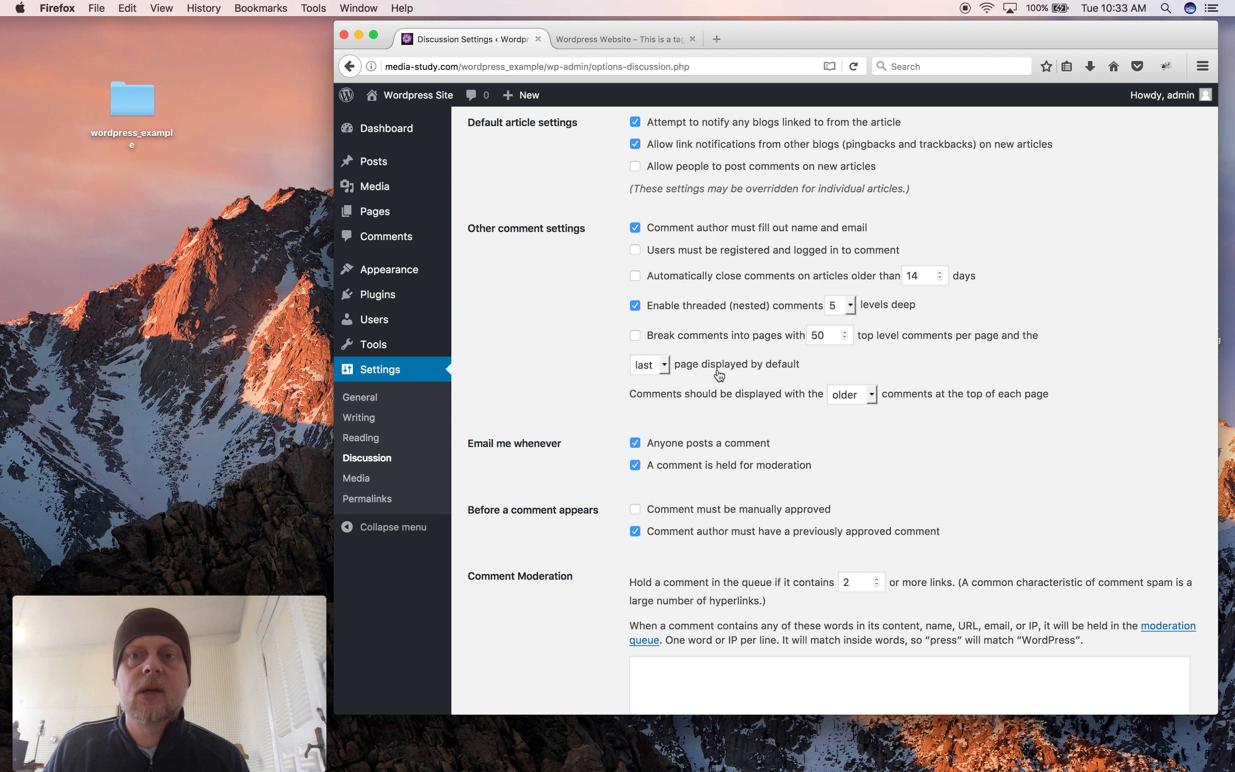
scroll(674, 286, down, 1)
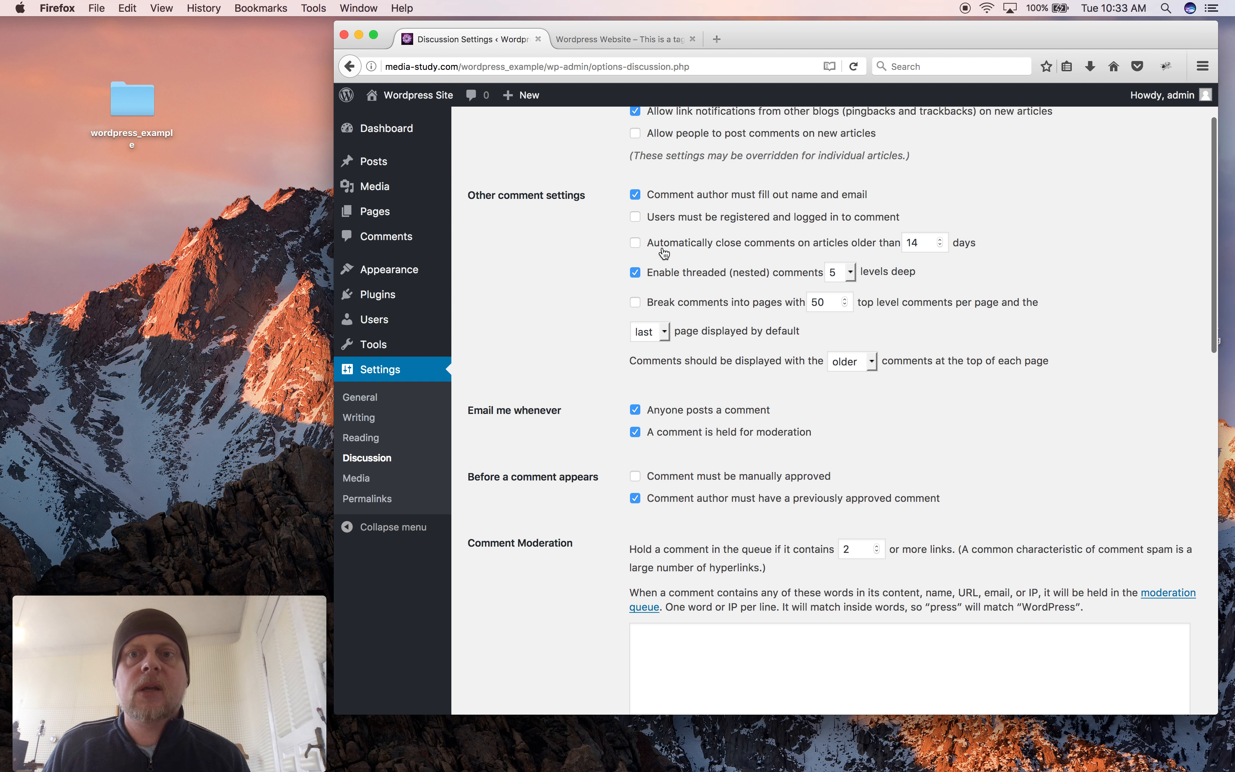
click(635, 219)
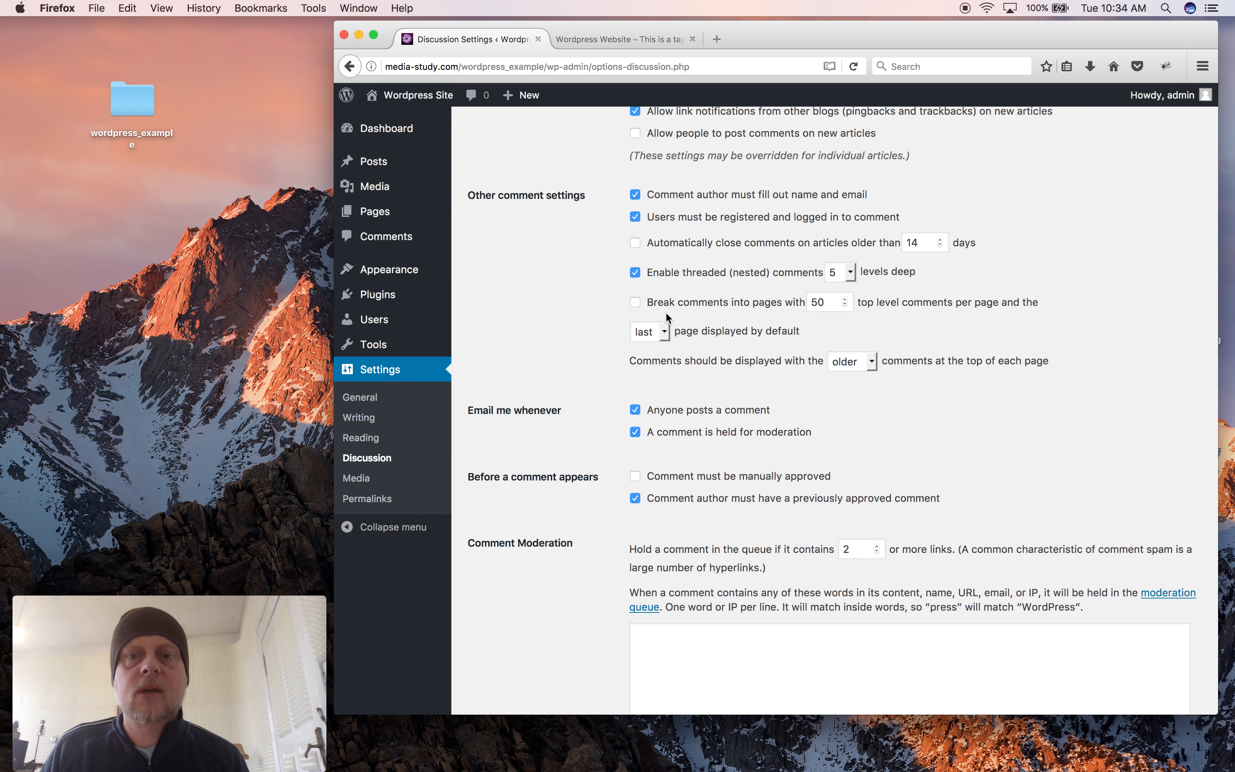
Step: Try adding "real estate," to the Comment Moderation list of words that hold a comment in the queue
scroll(645, 375, down, 5)
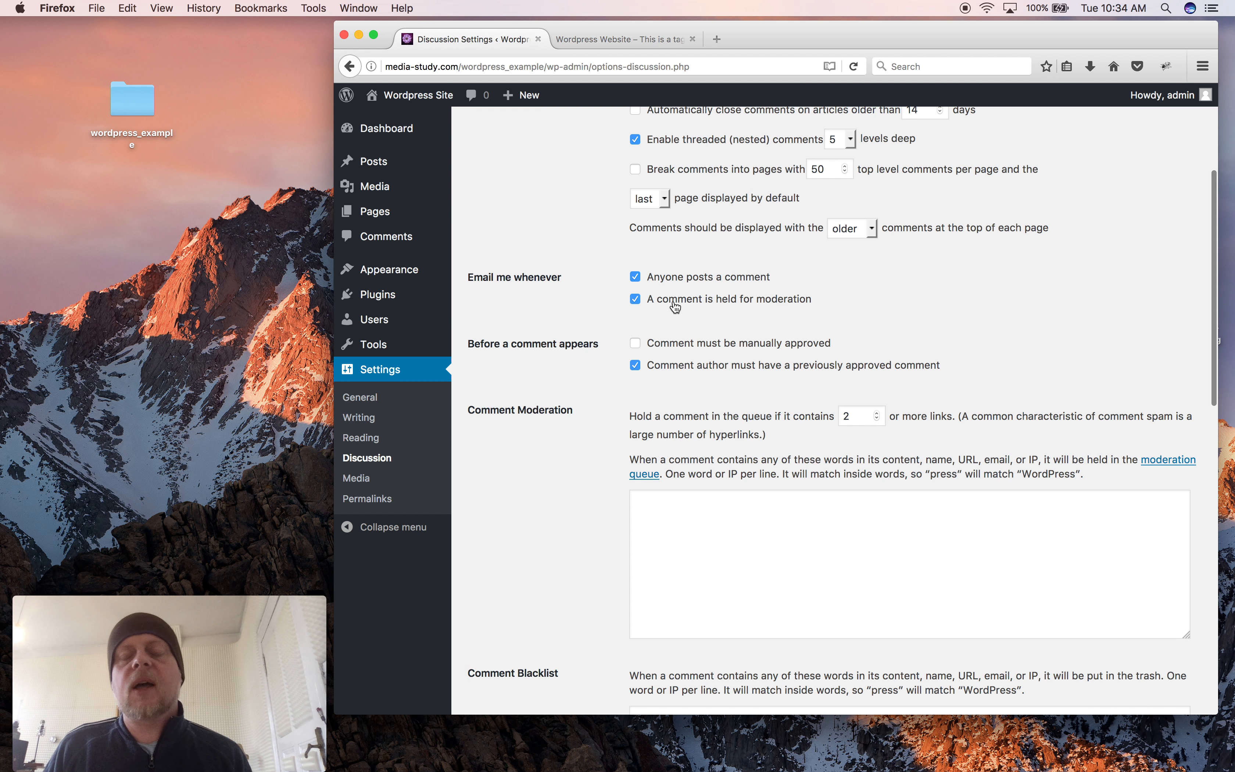
scroll(678, 446, down, 5)
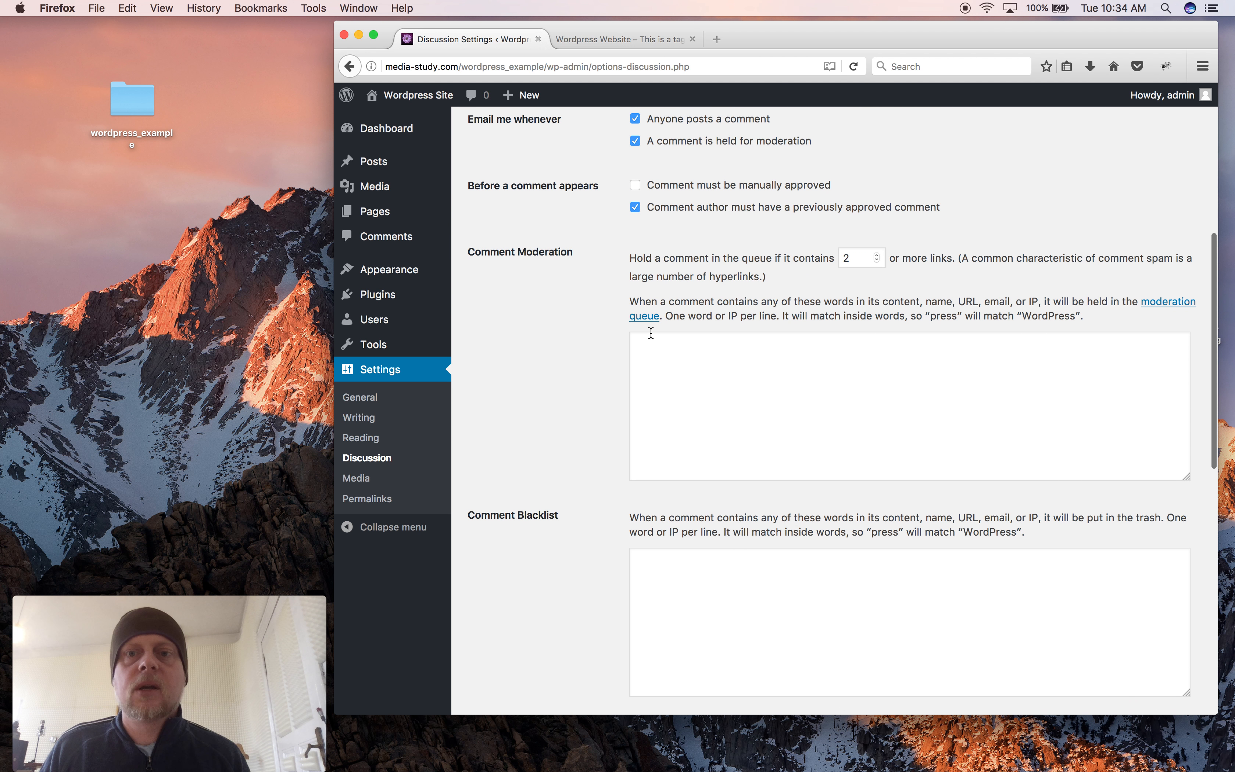
drag(467, 251, 573, 251)
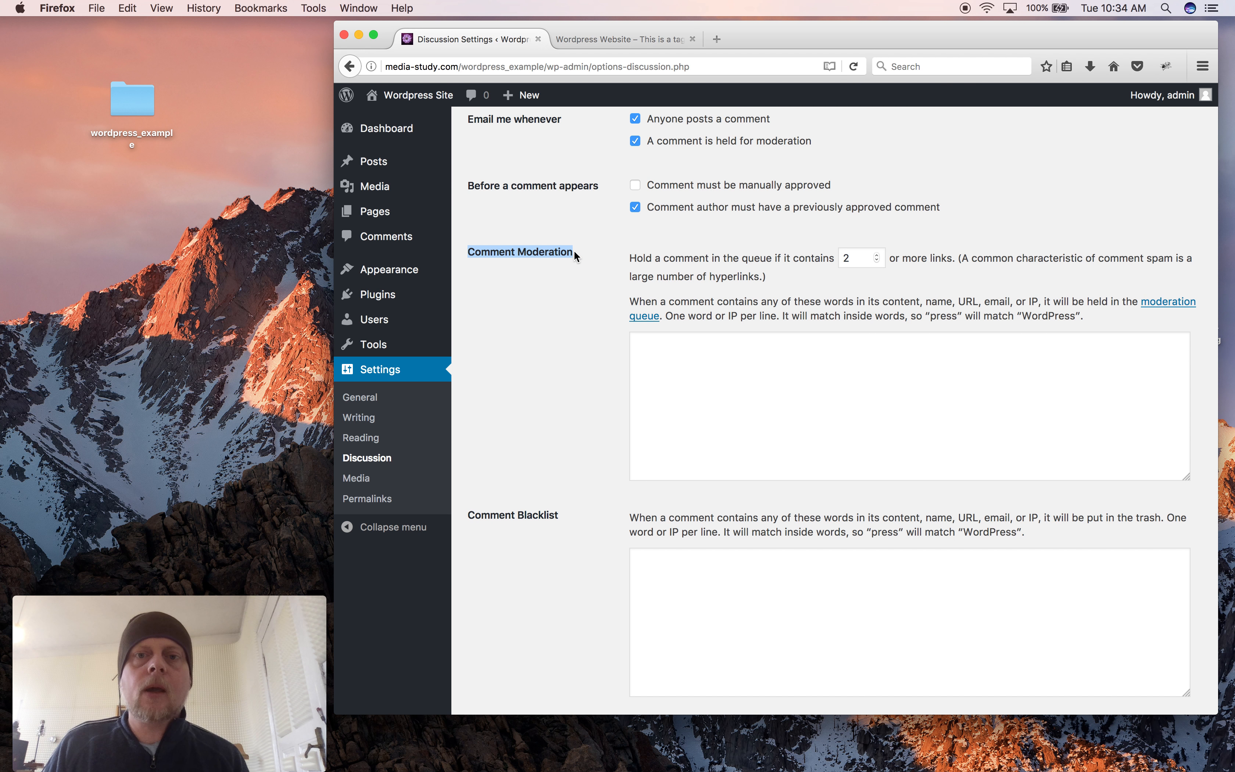
click(677, 359)
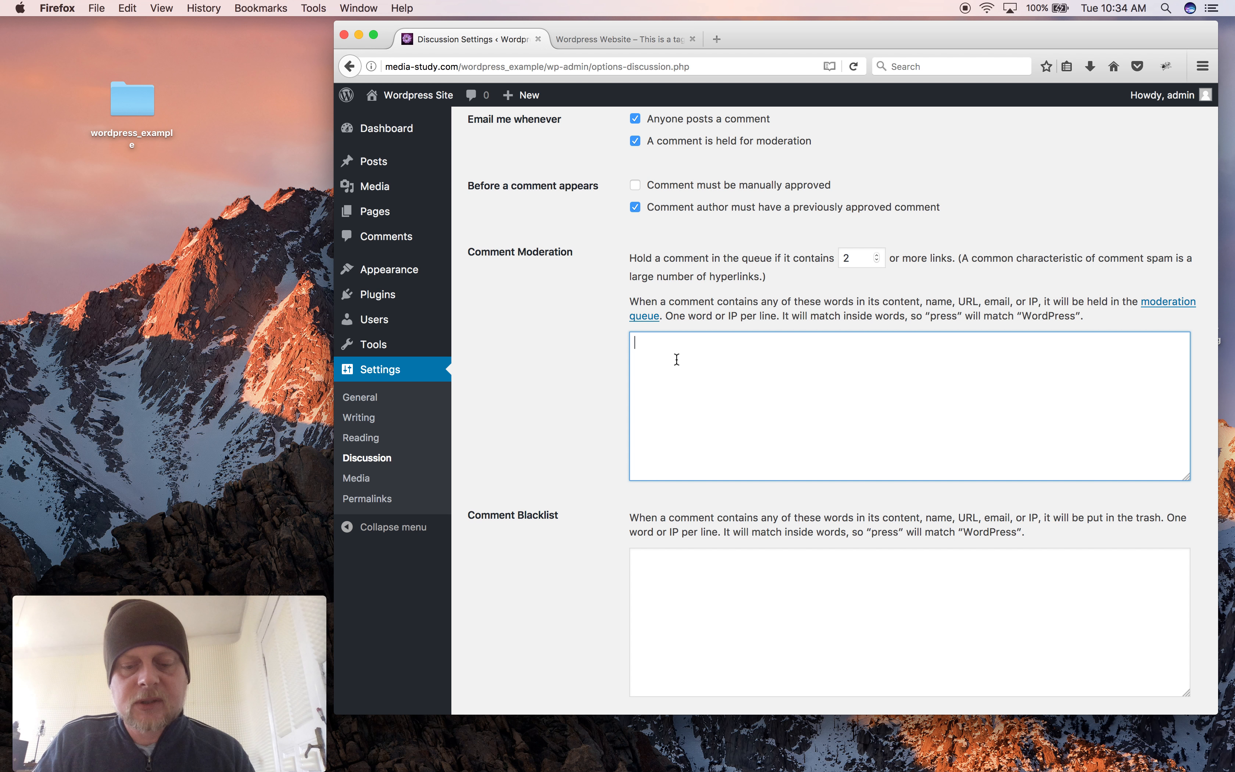
text(r)
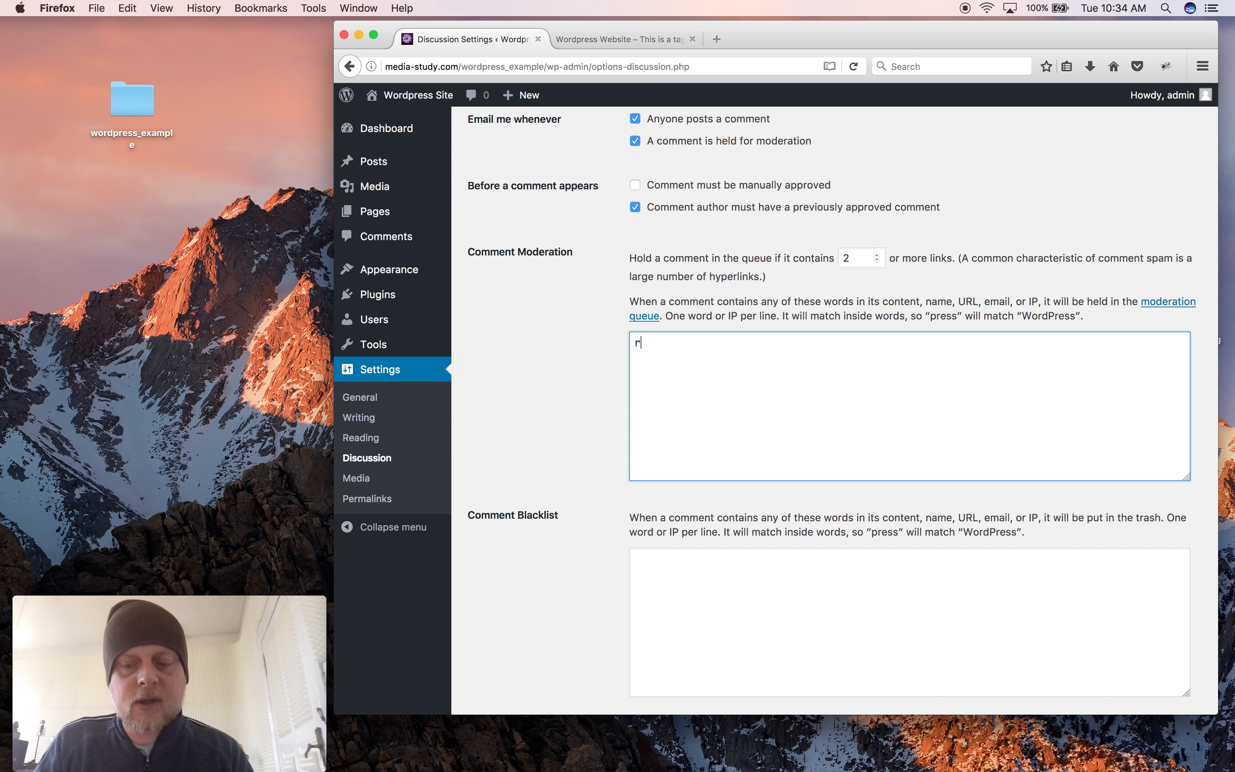
text(ed)
key(BackSpace)
key(BackSpace)
text(edl)
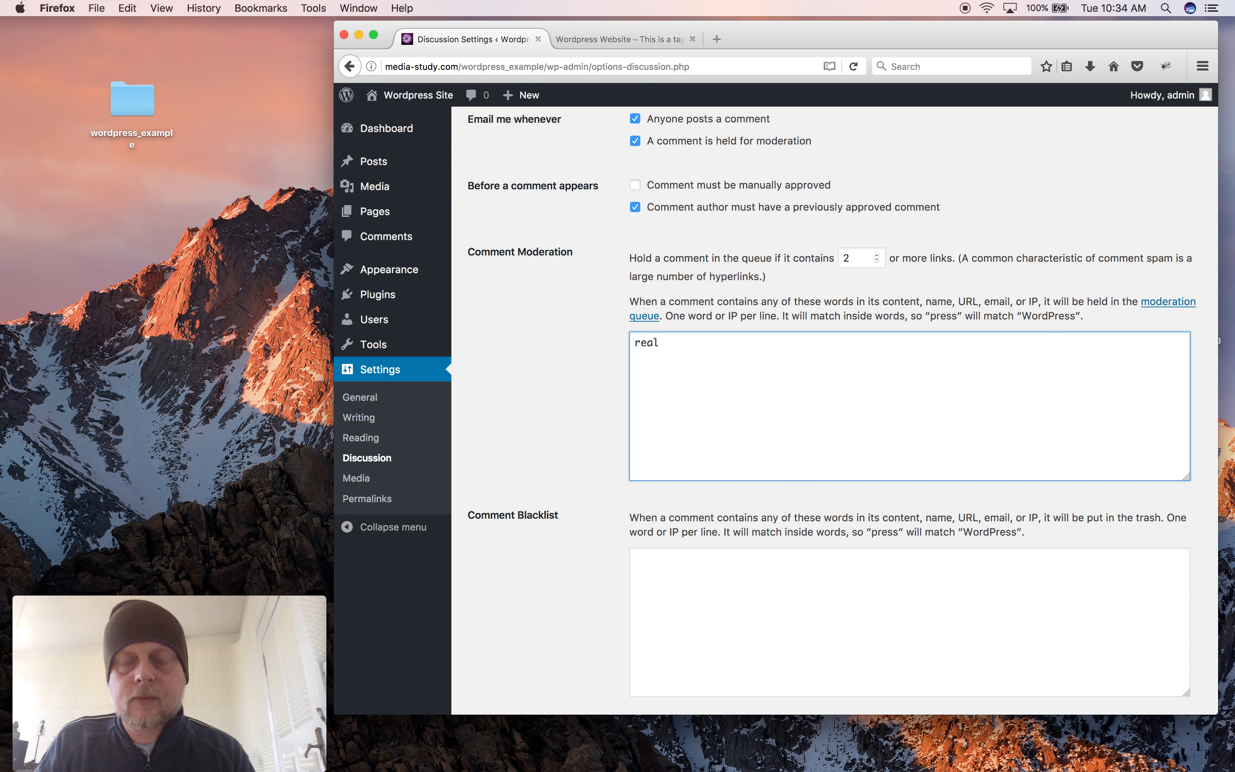
text( estste)
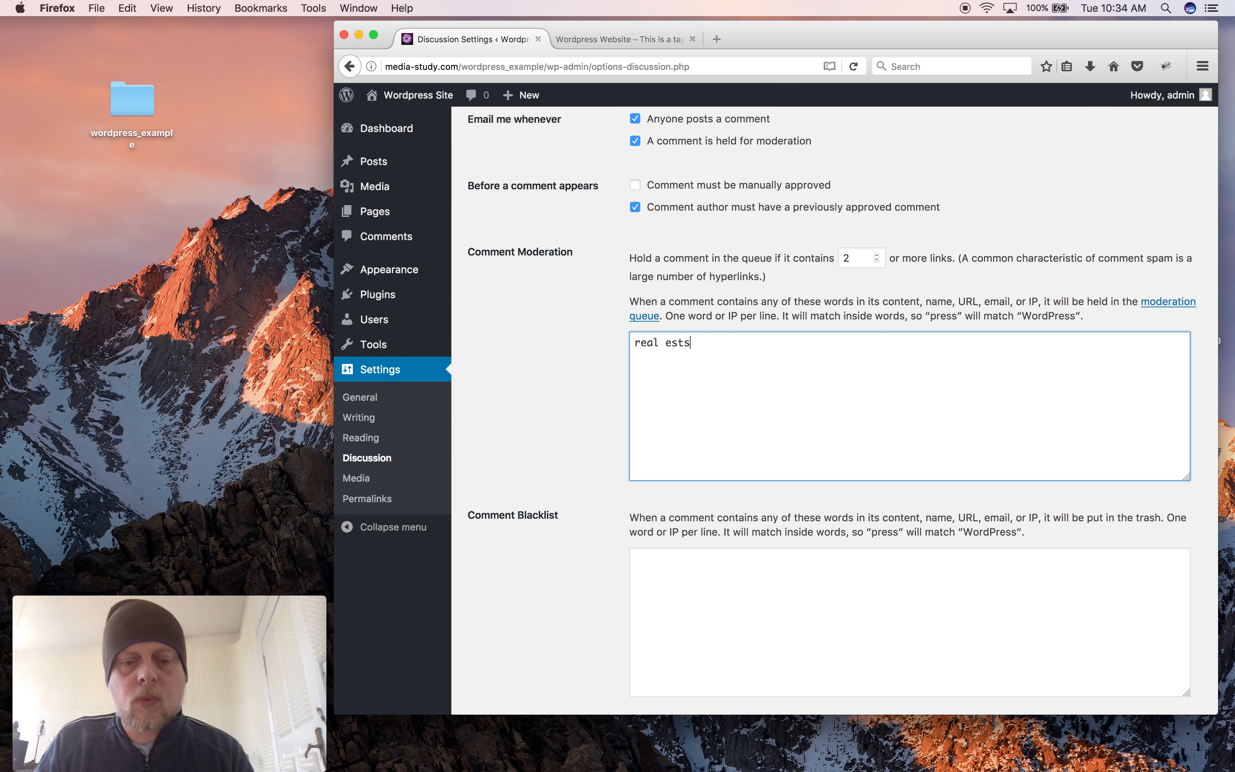
key(BackSpace)
key(BackSpace)
key(BackSpace)
key(BackSpace)
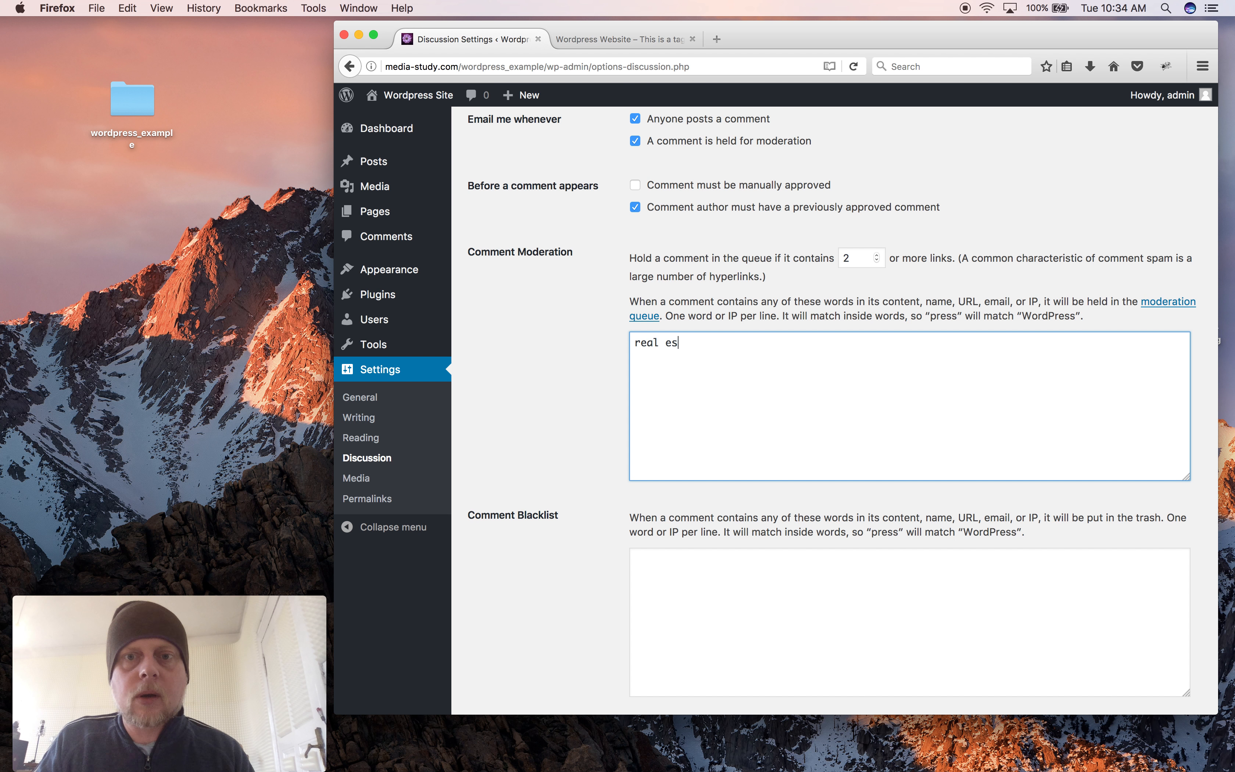
text(tate,)
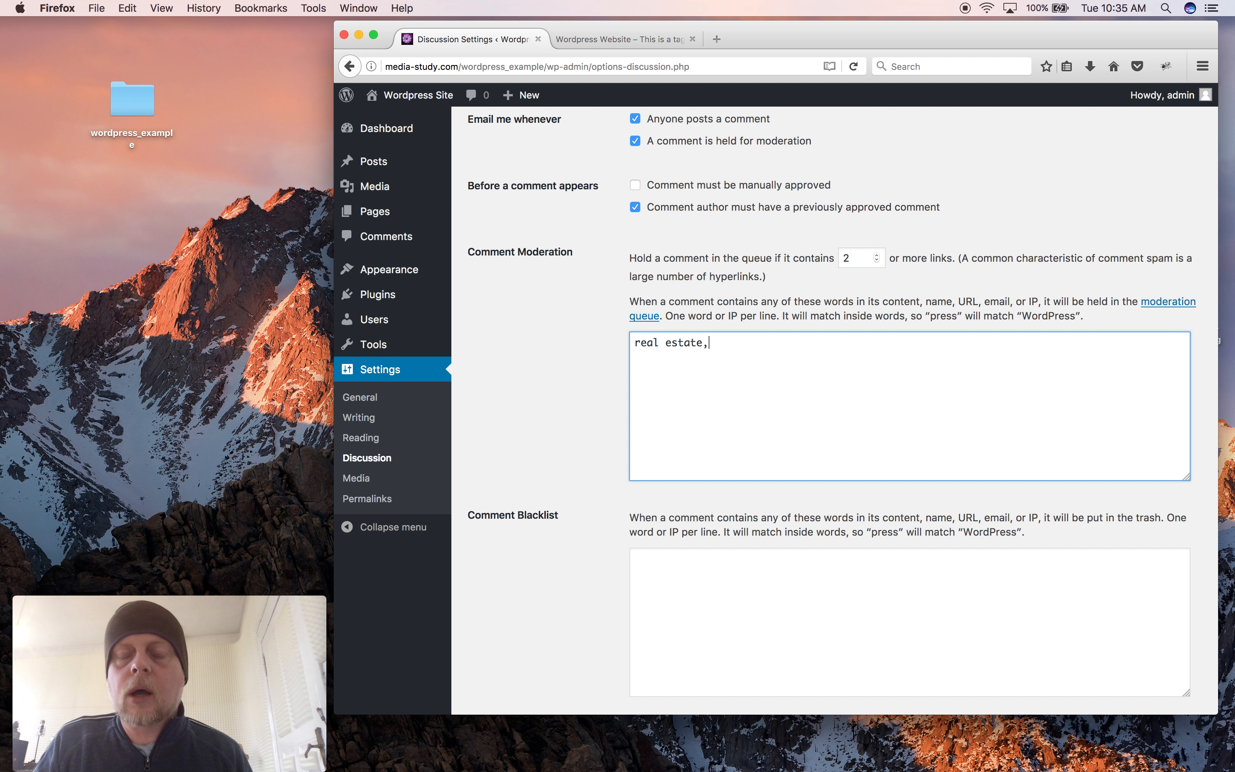
Step: Try medicine, an email address and the IP 122.123.123.234 as Comment Moderation entries instead, and clear the list
key(BackSpace)
key(BackSpace)
key(BackSpace)
key(BackSpace)
key(BackSpace)
key(BackSpace)
key(BackSpace)
key(BackSpace)
key(BackSpace)
key(BackSpace)
key(BackSpace)
key(BackSpace)
text(medicine)
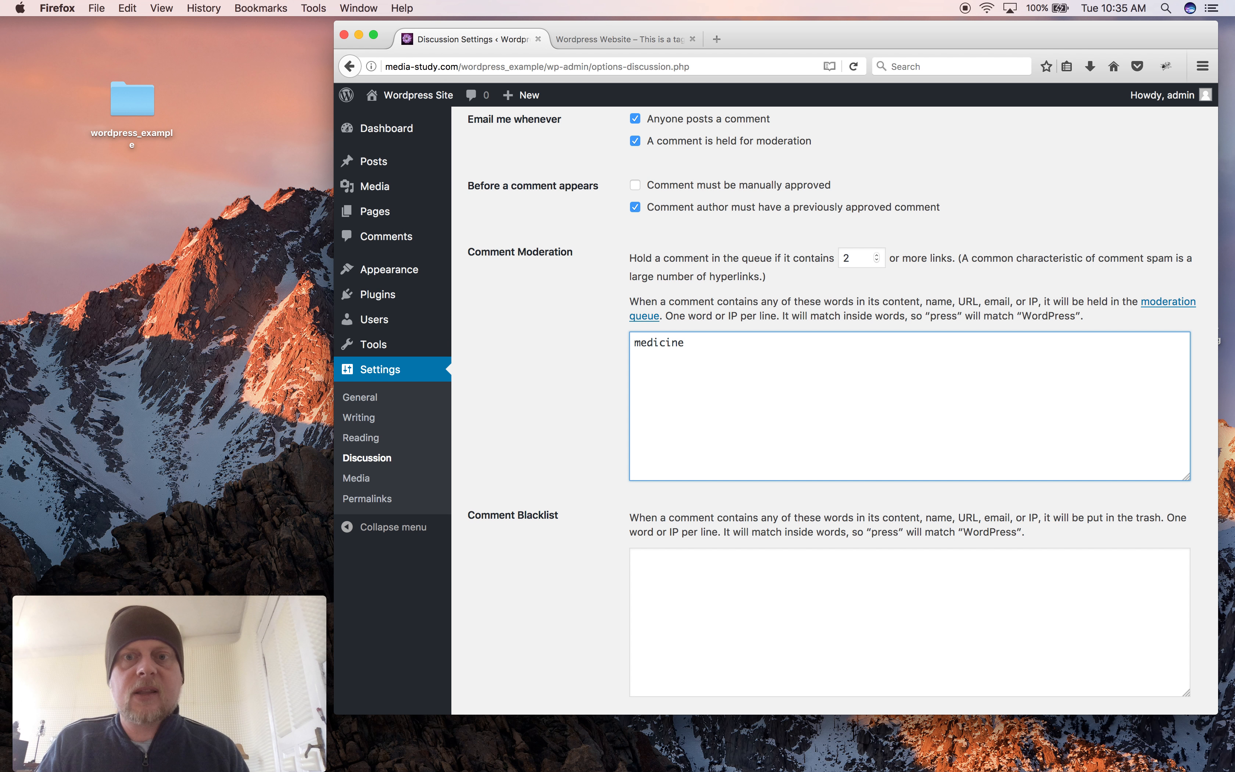
text(,)
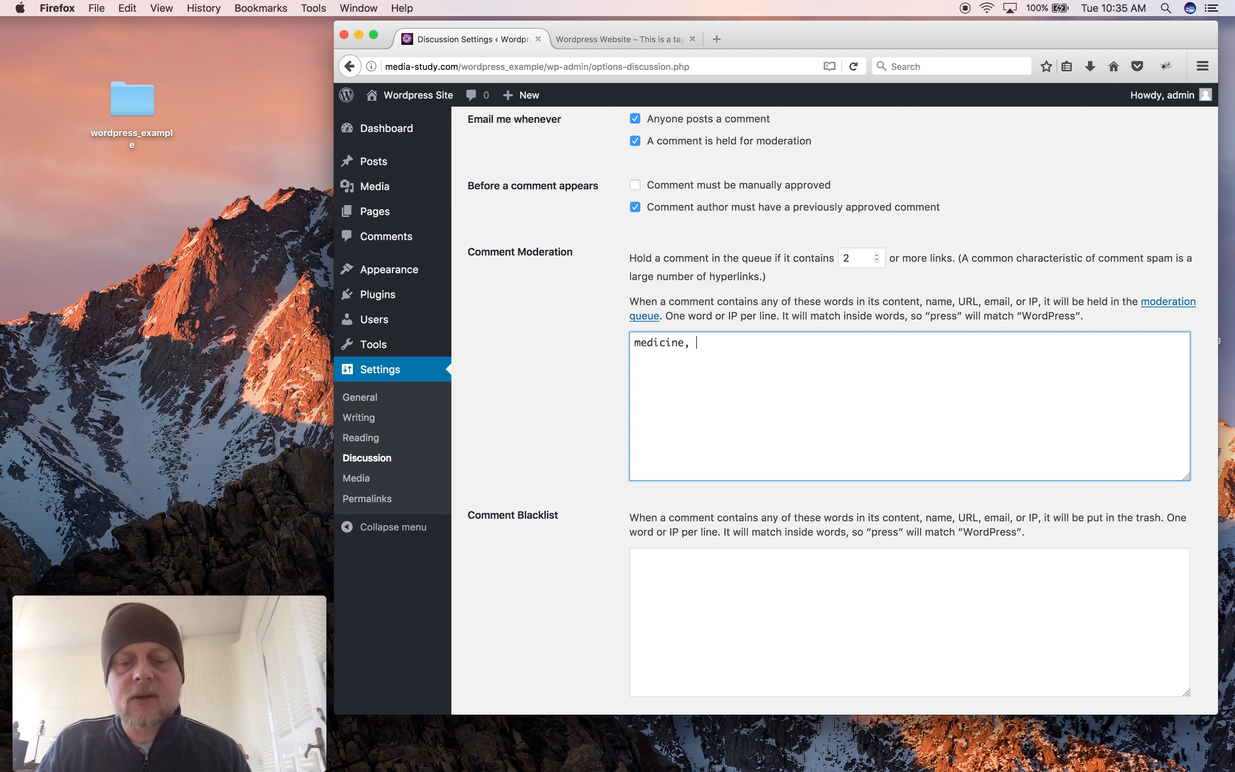
text( something@gmail.com)
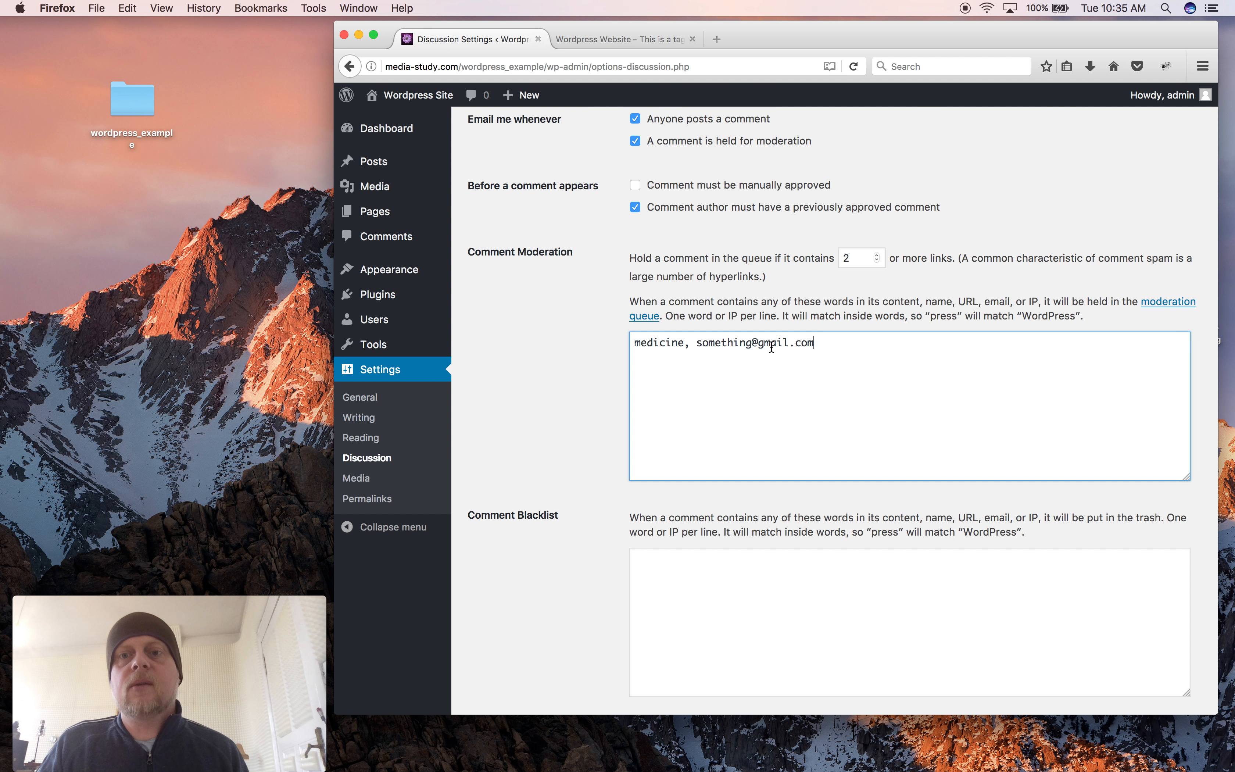
drag(822, 343, 696, 341)
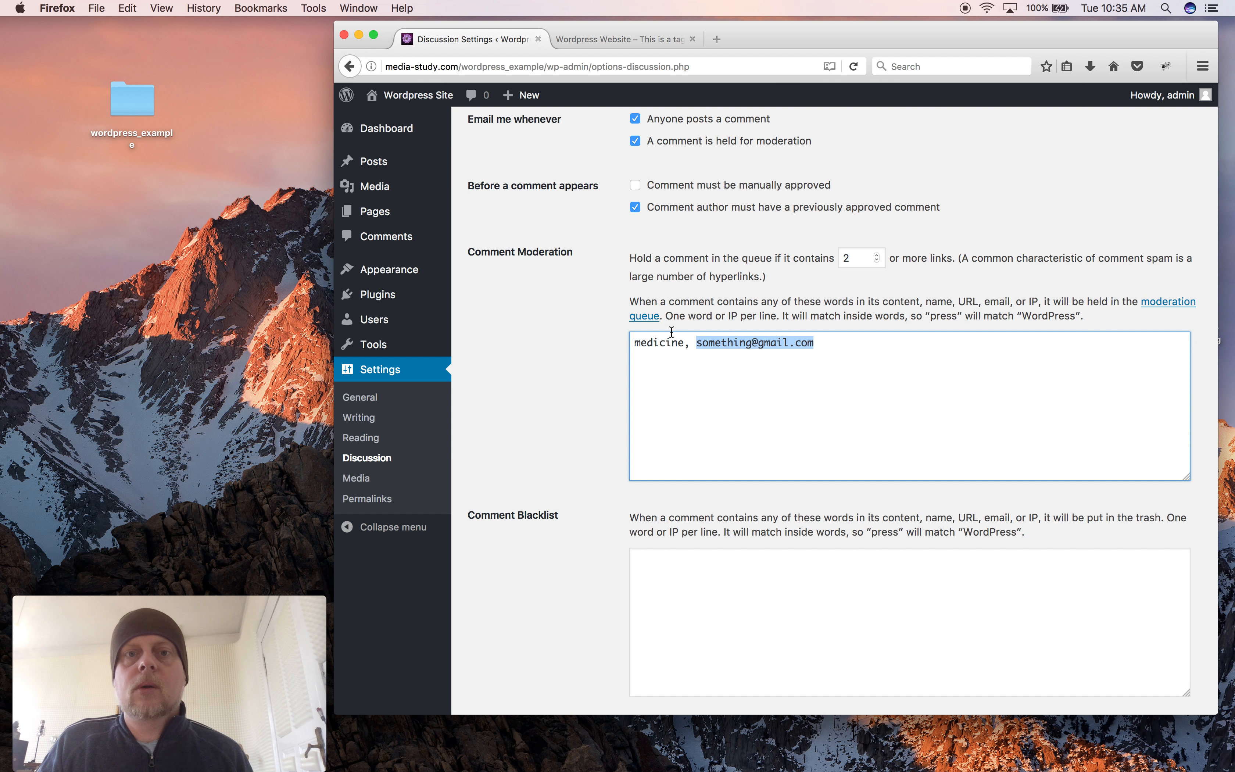
click(842, 350)
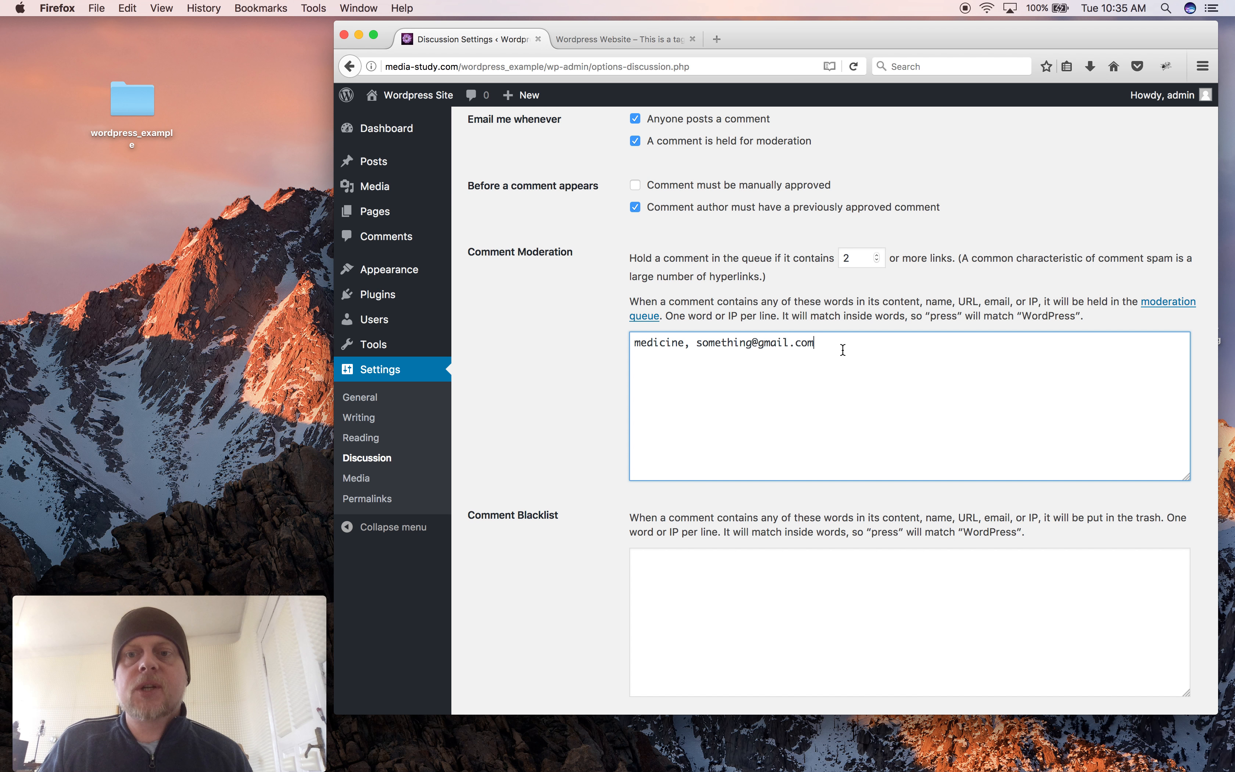
text(, 122.)
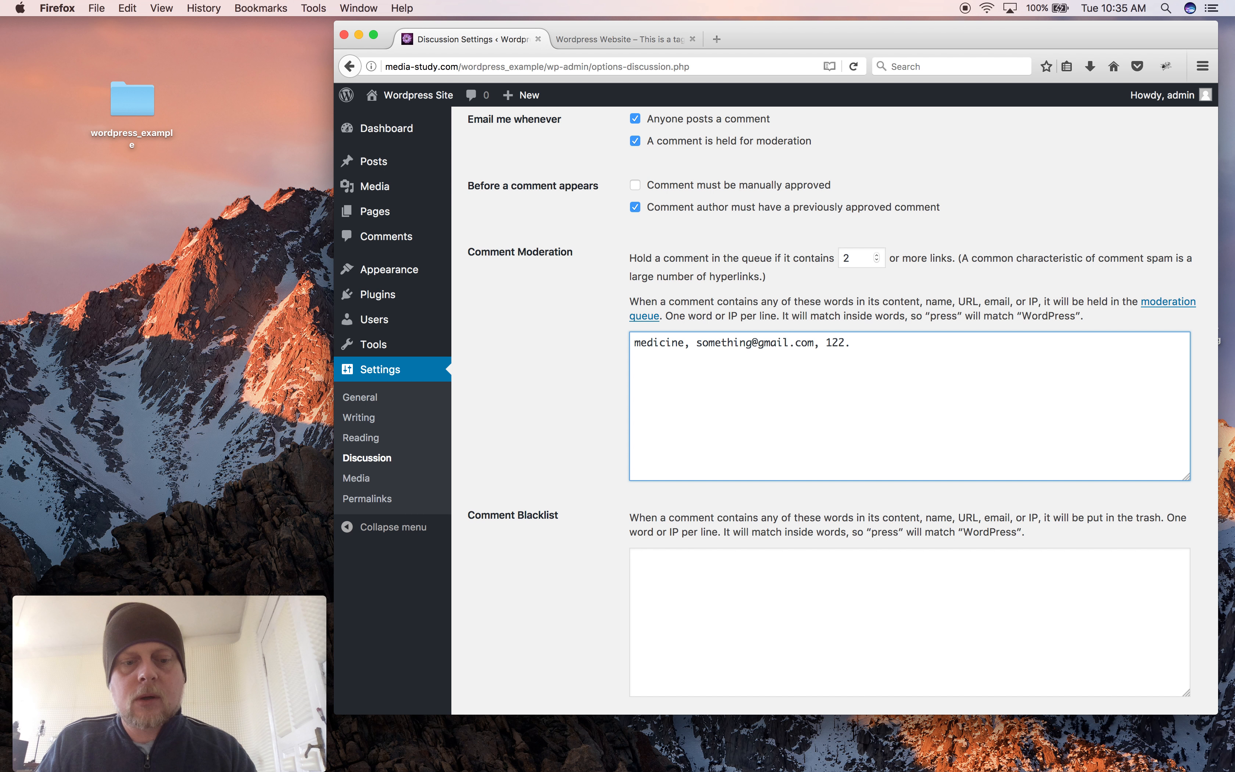
text(123.123.)
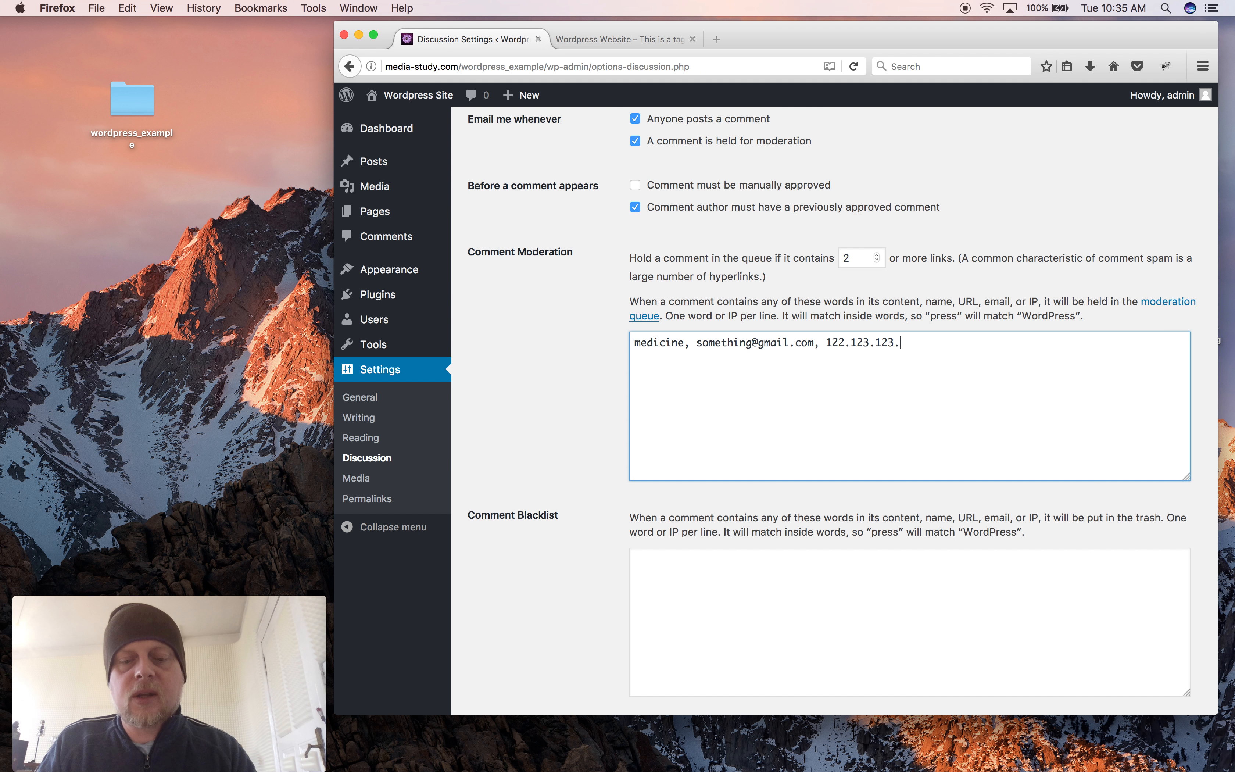
text(234)
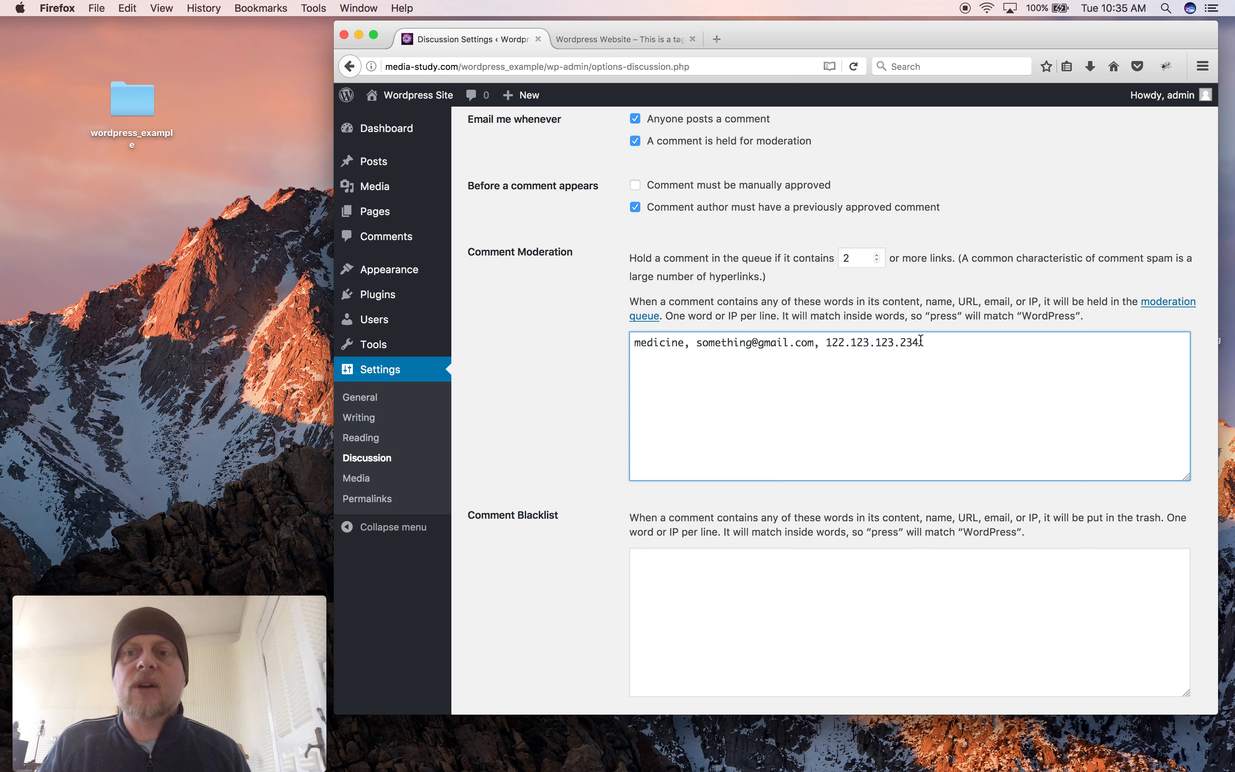
text(,)
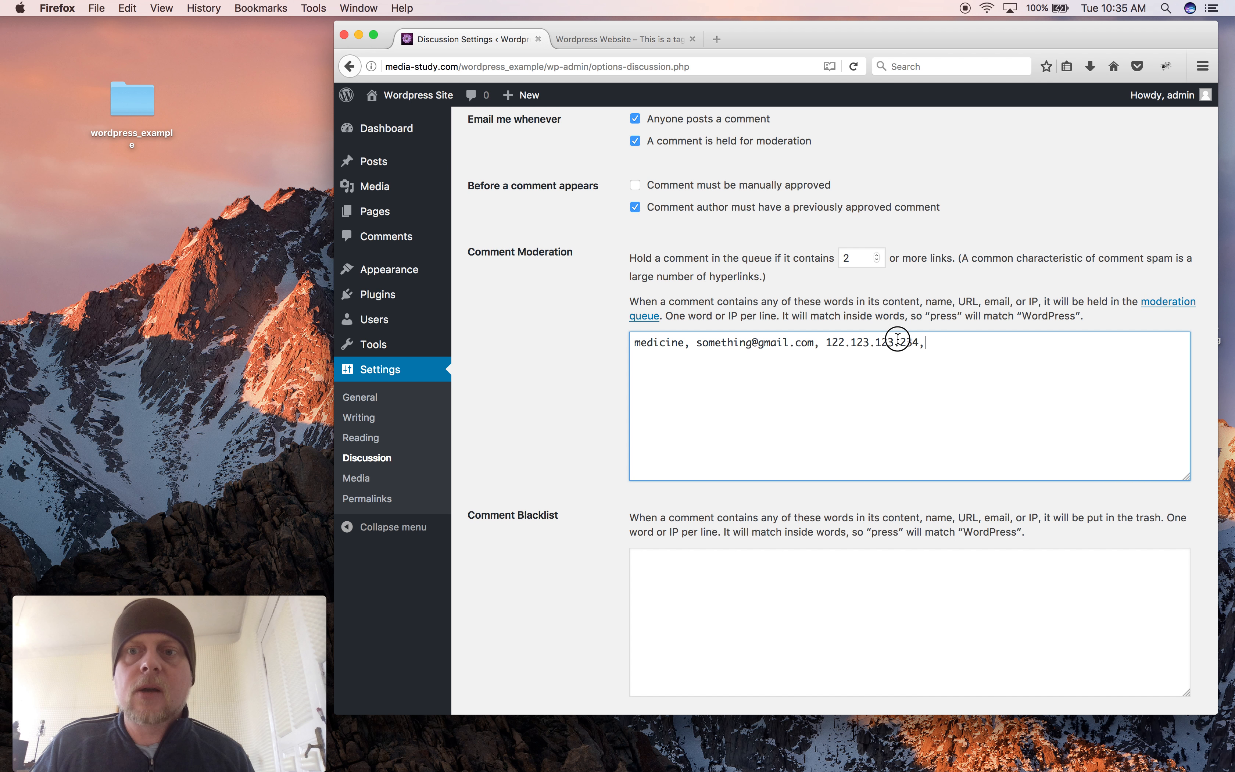
drag(928, 342, 612, 330)
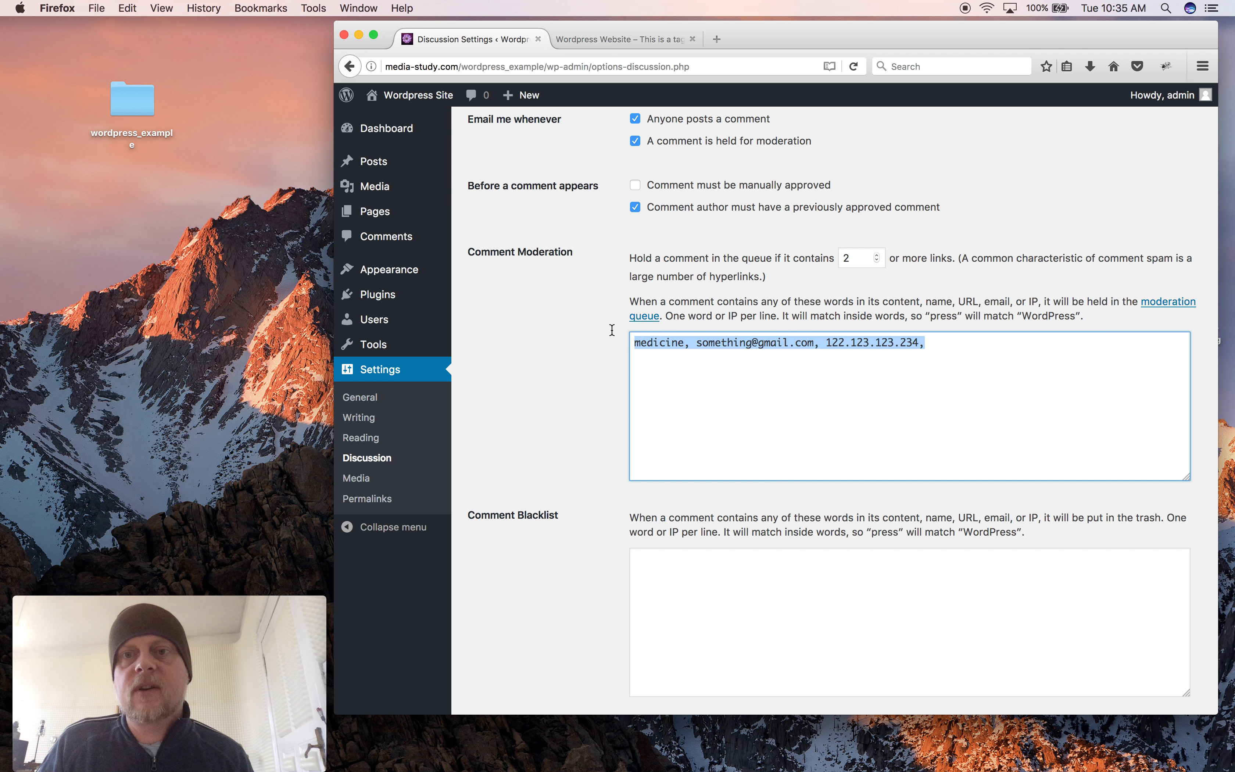
key(BackSpace)
Step: Review the Comment Blacklist and Avatars options in Discussion Settings, and look at the Media Settings
scroll(647, 414, down, 5)
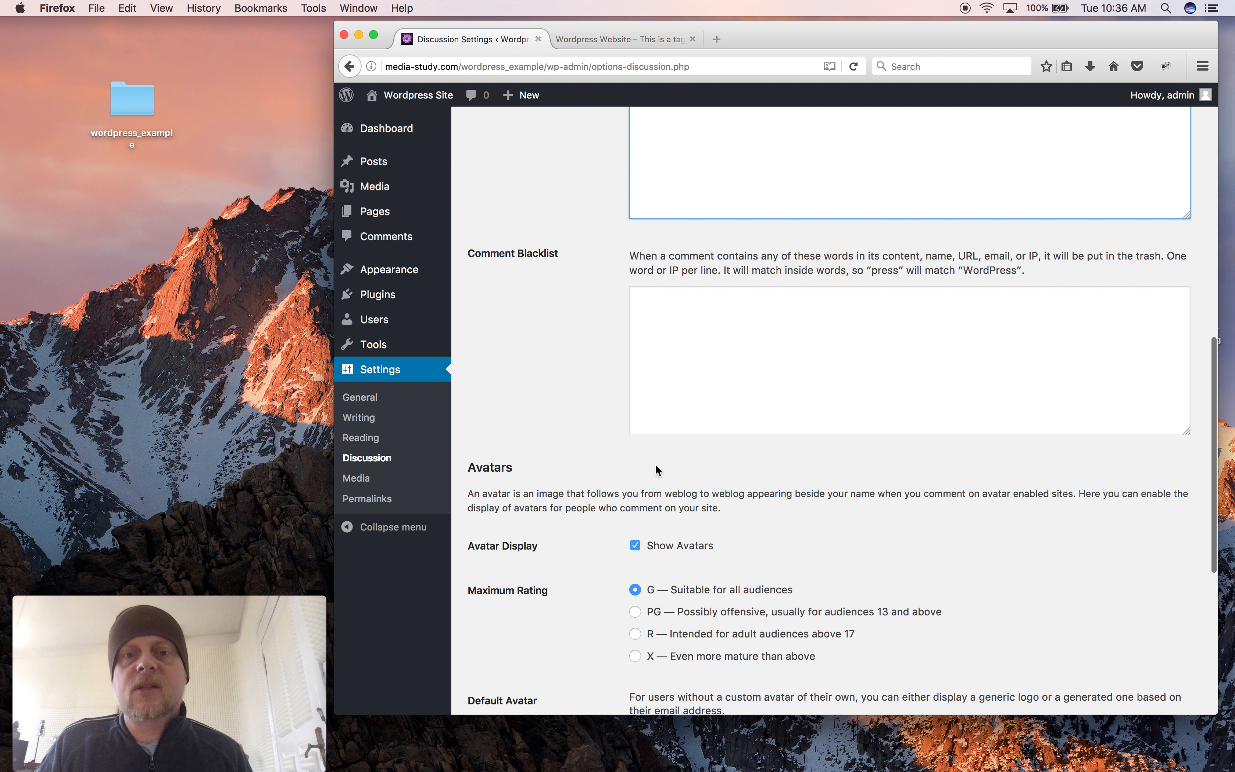
scroll(657, 466, up, 2)
click(638, 403)
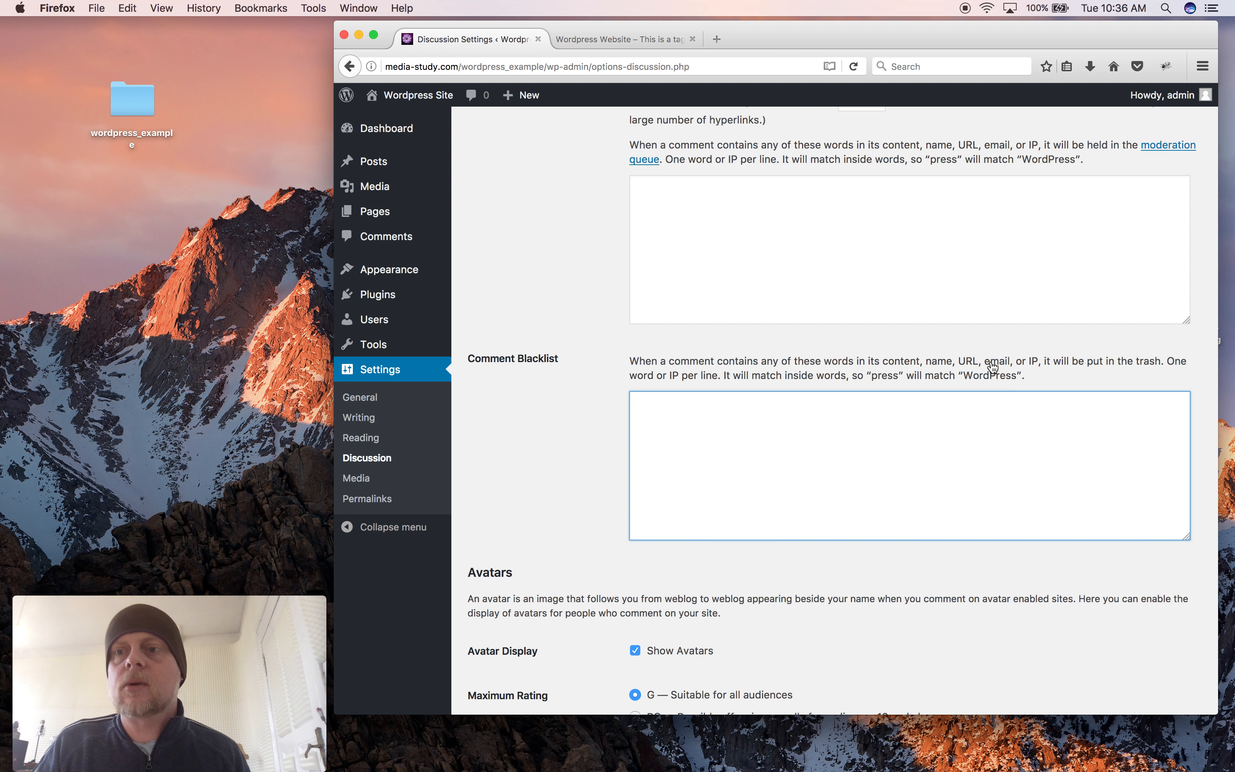
scroll(765, 454, down, 1)
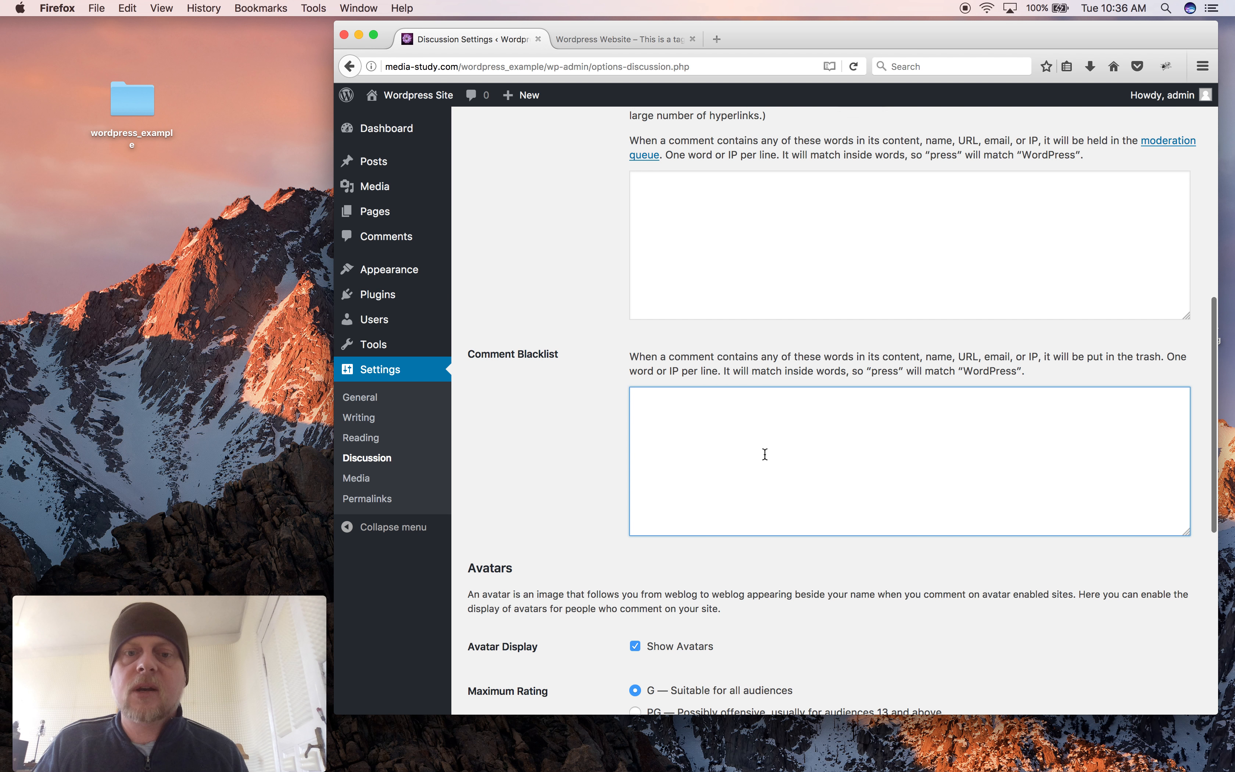
scroll(765, 454, down, 4)
scroll(765, 454, down, 13)
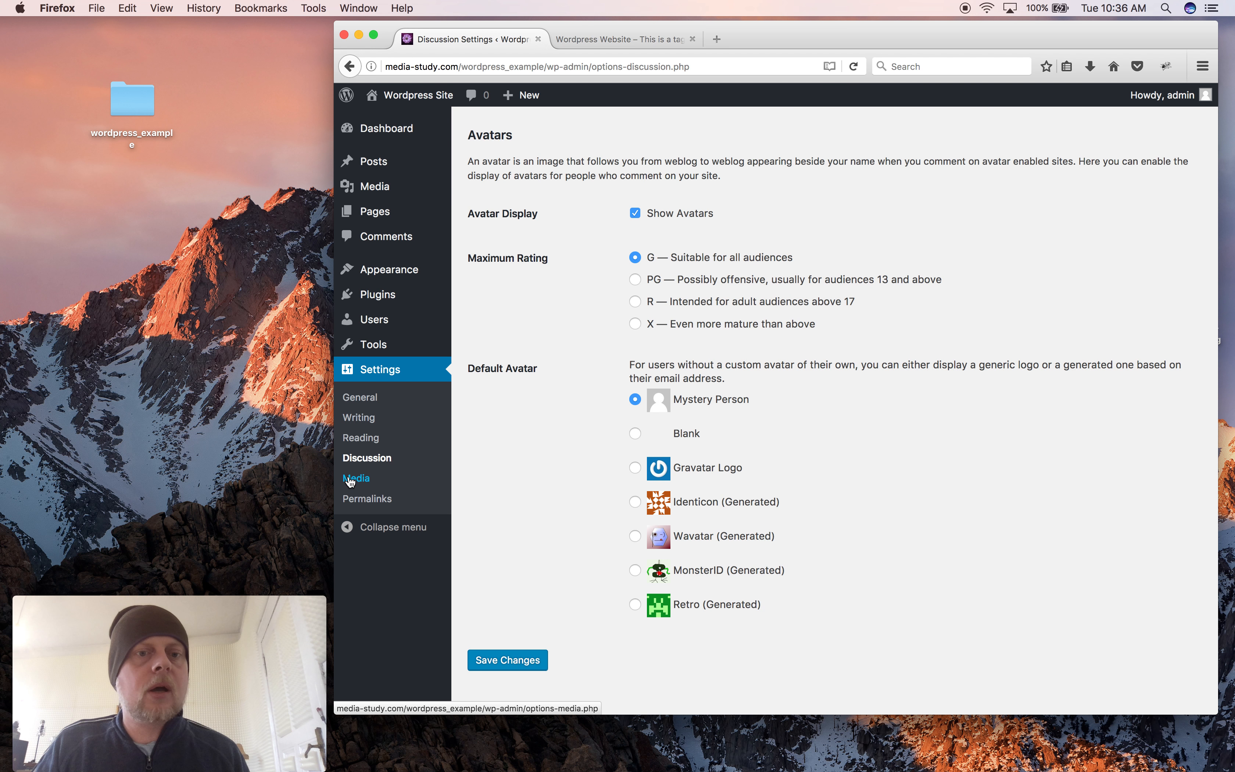
scroll(689, 425, up, 15)
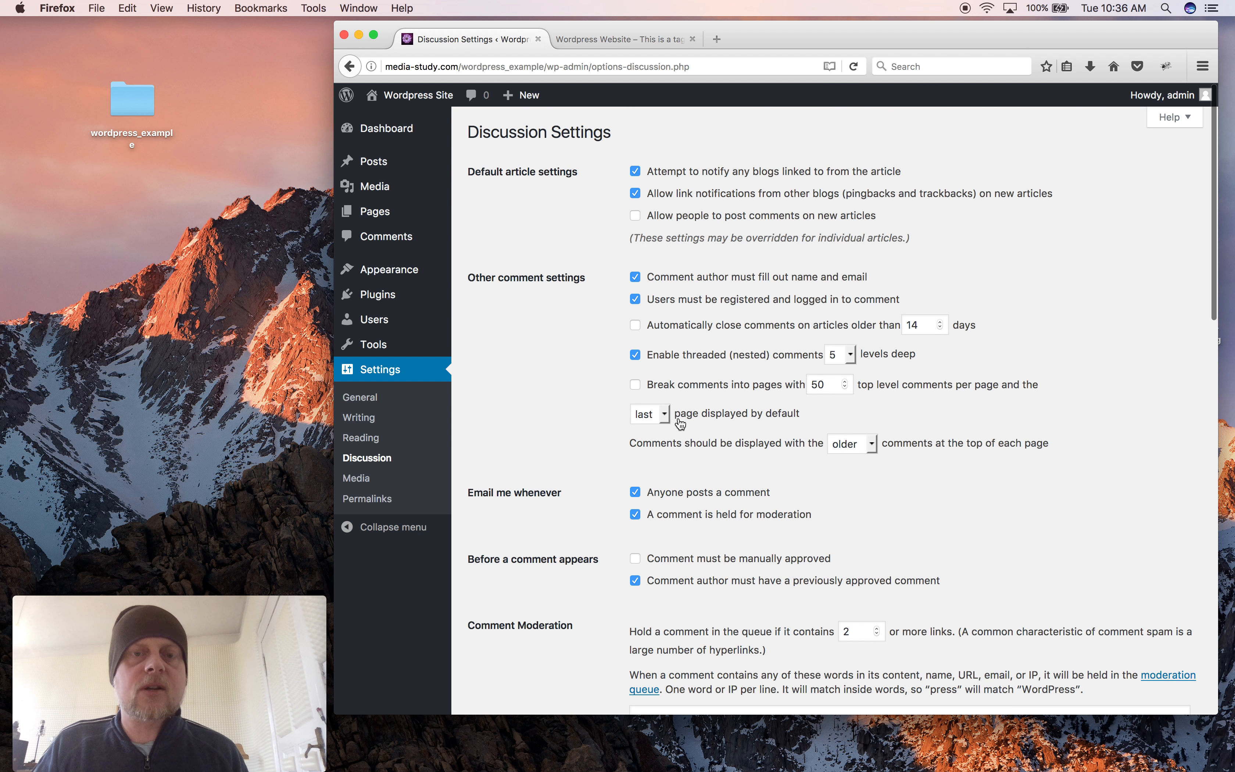
click(352, 484)
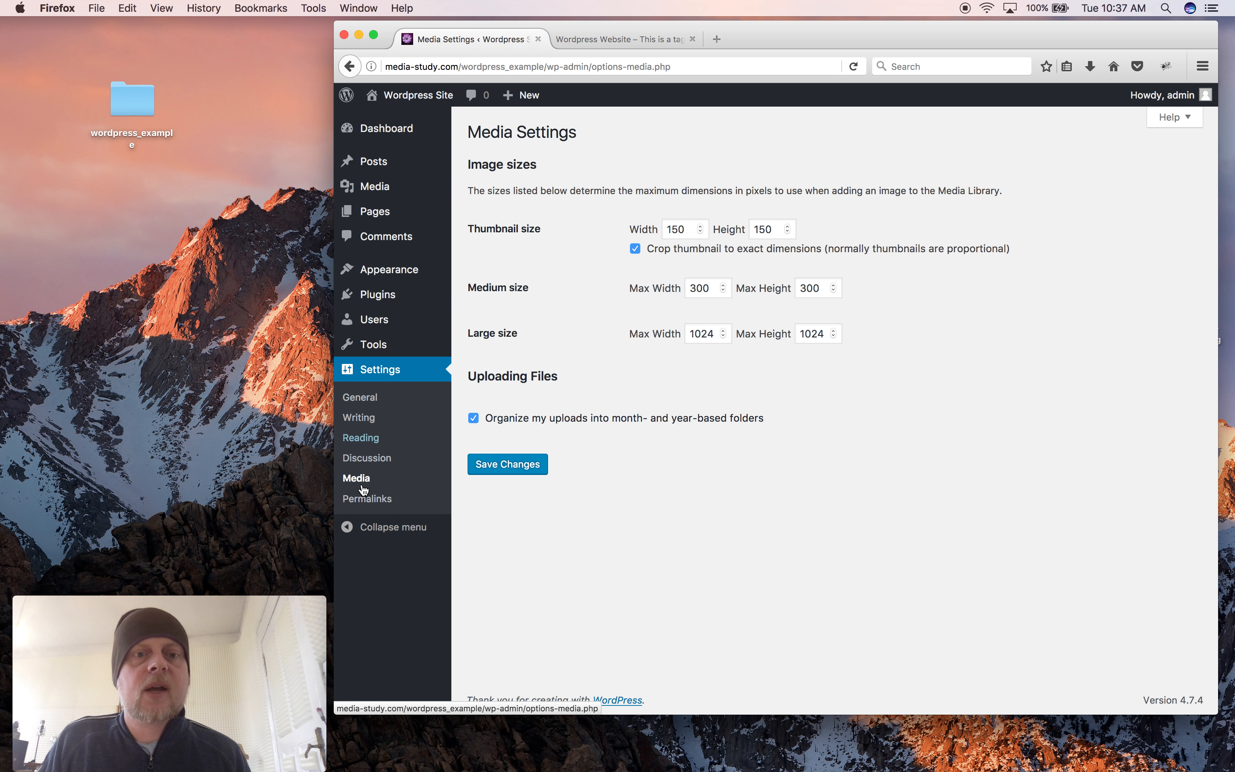
Step: Open the Permalink Settings and compare the Post name and Day and name structures, examining the dated sample URL
click(361, 500)
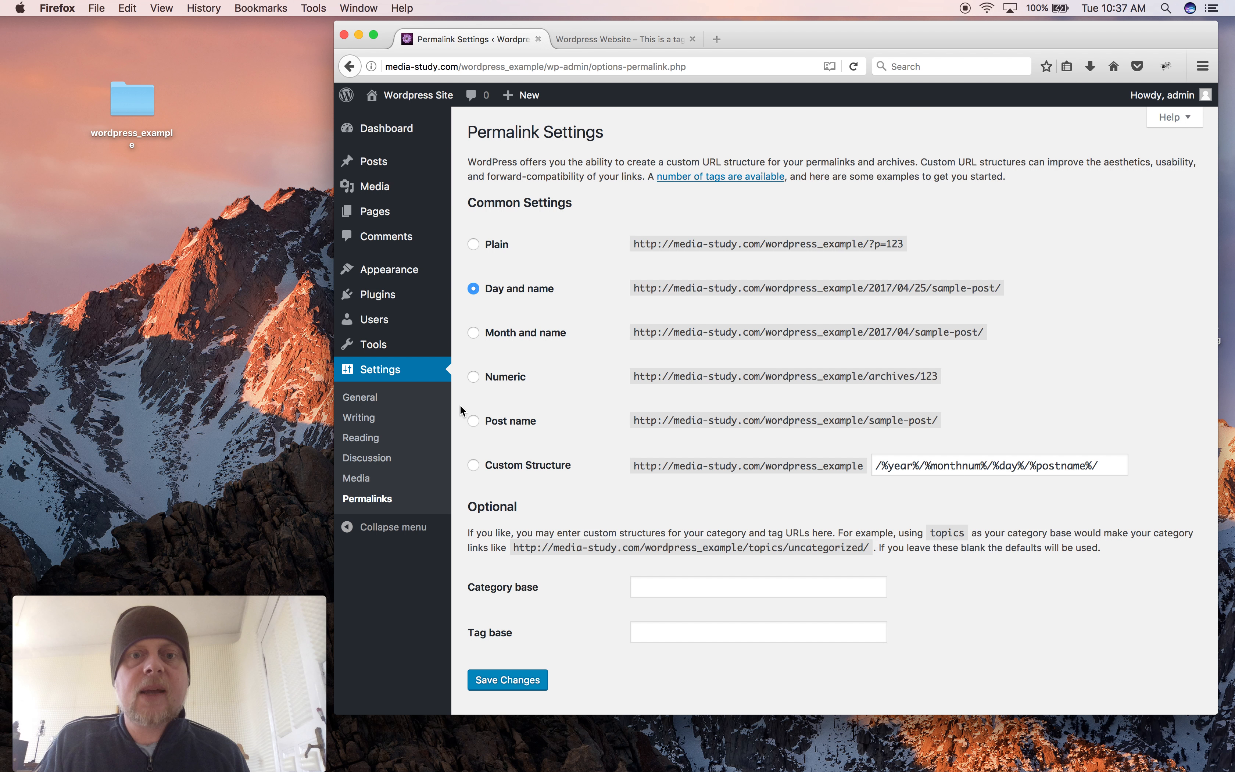
click(475, 424)
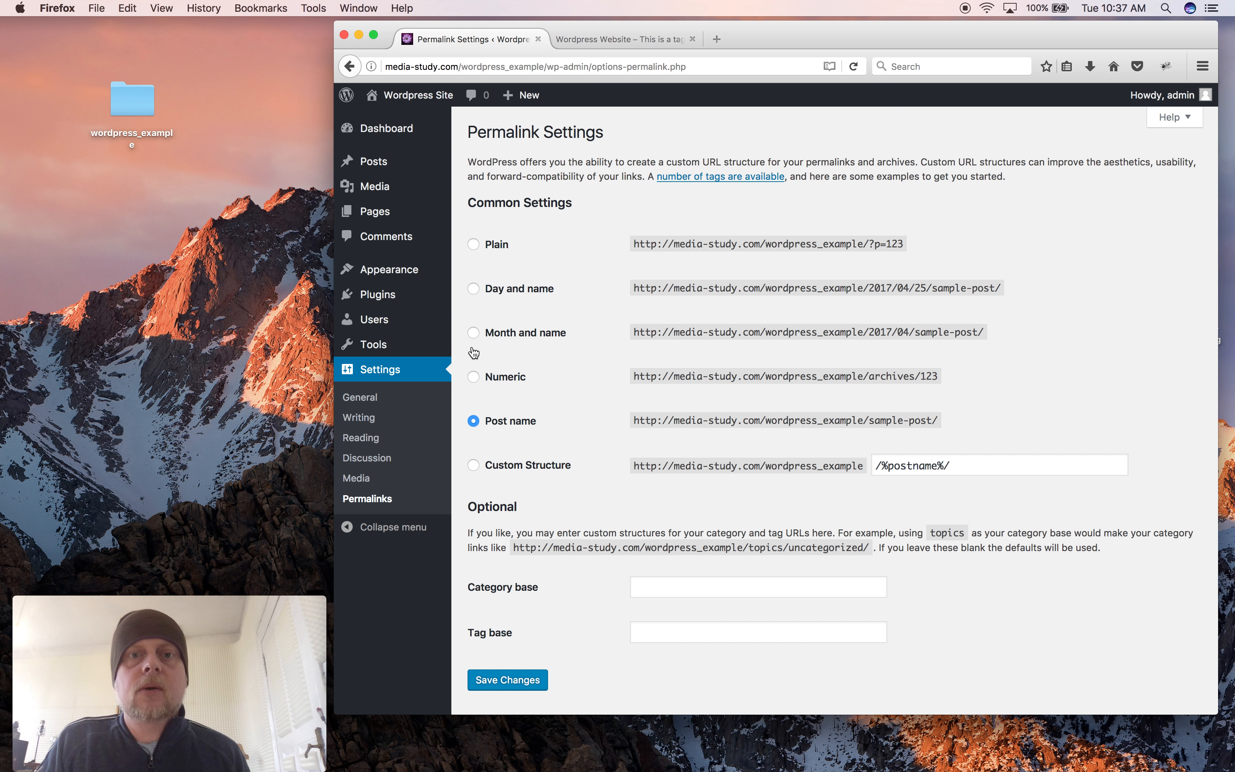
click(474, 289)
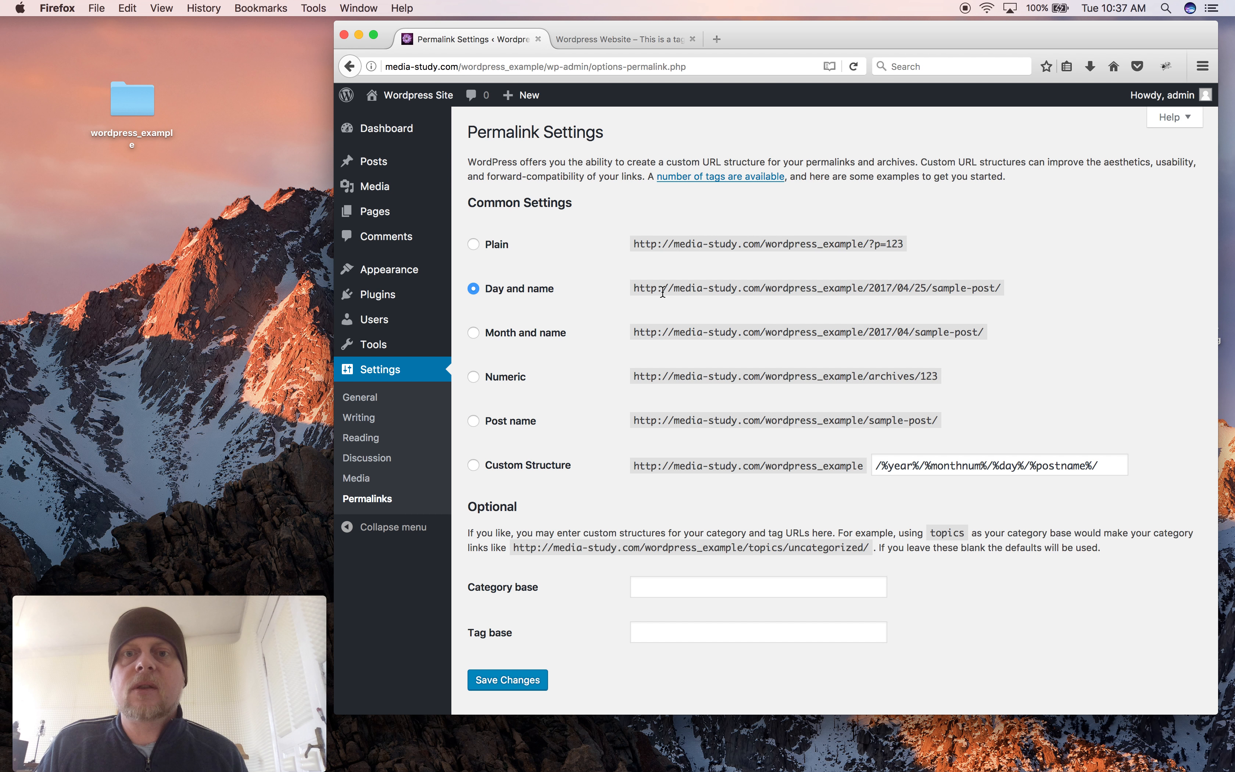
click(774, 289)
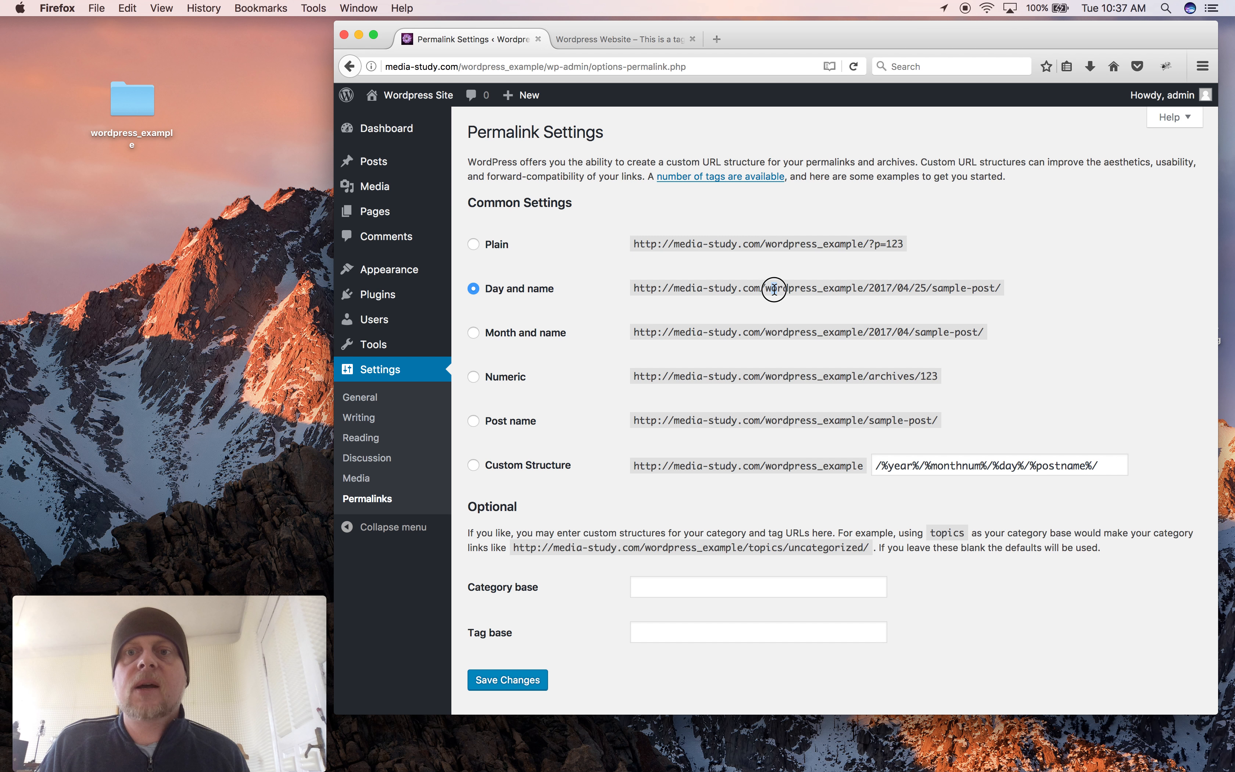
click(868, 289)
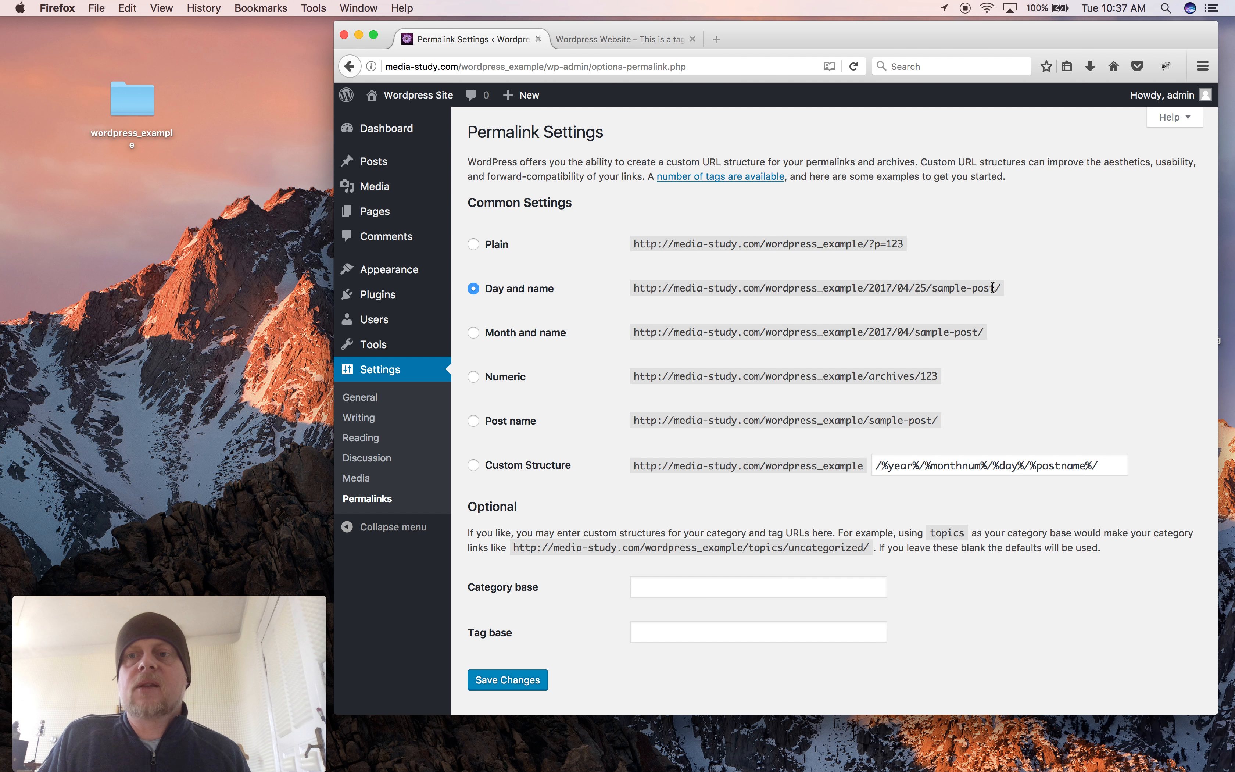
drag(996, 288, 867, 286)
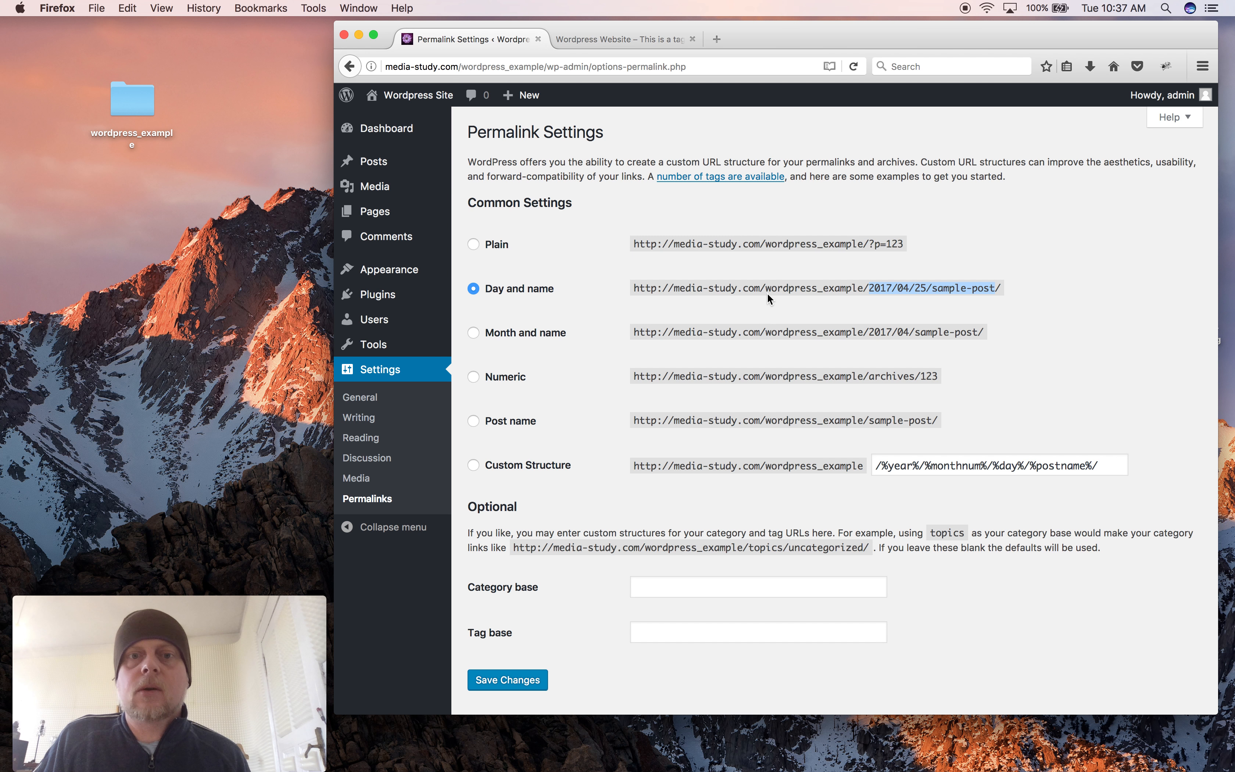
Step: Set the permalink structure to Post name, check its sample URL, and save the changes
click(473, 422)
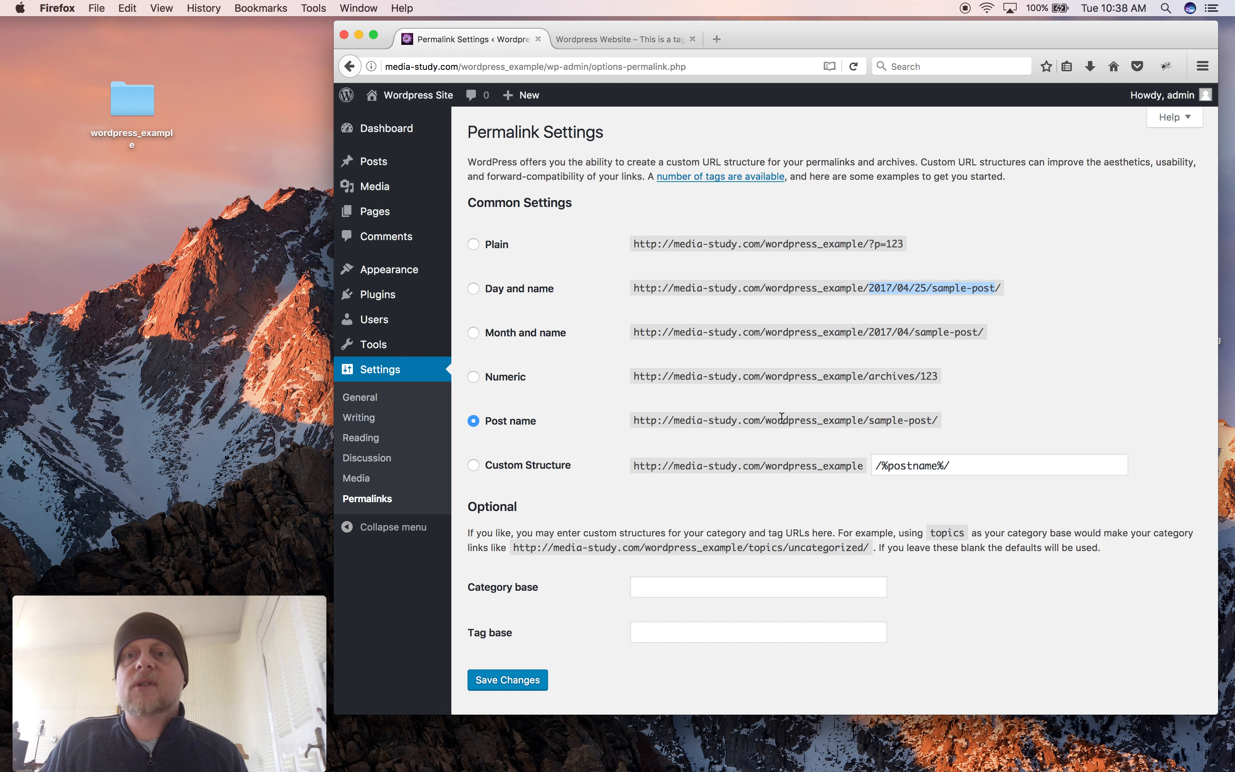
drag(862, 420, 640, 414)
drag(870, 419, 932, 420)
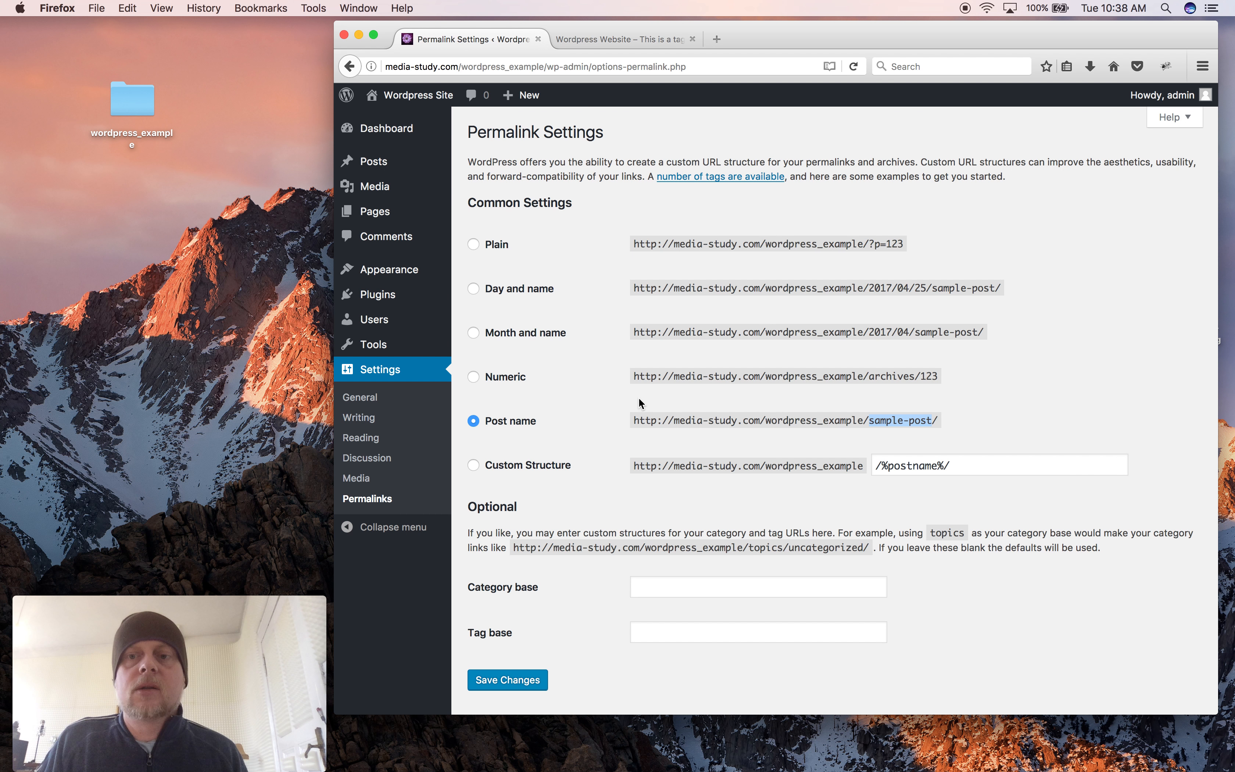
click(868, 421)
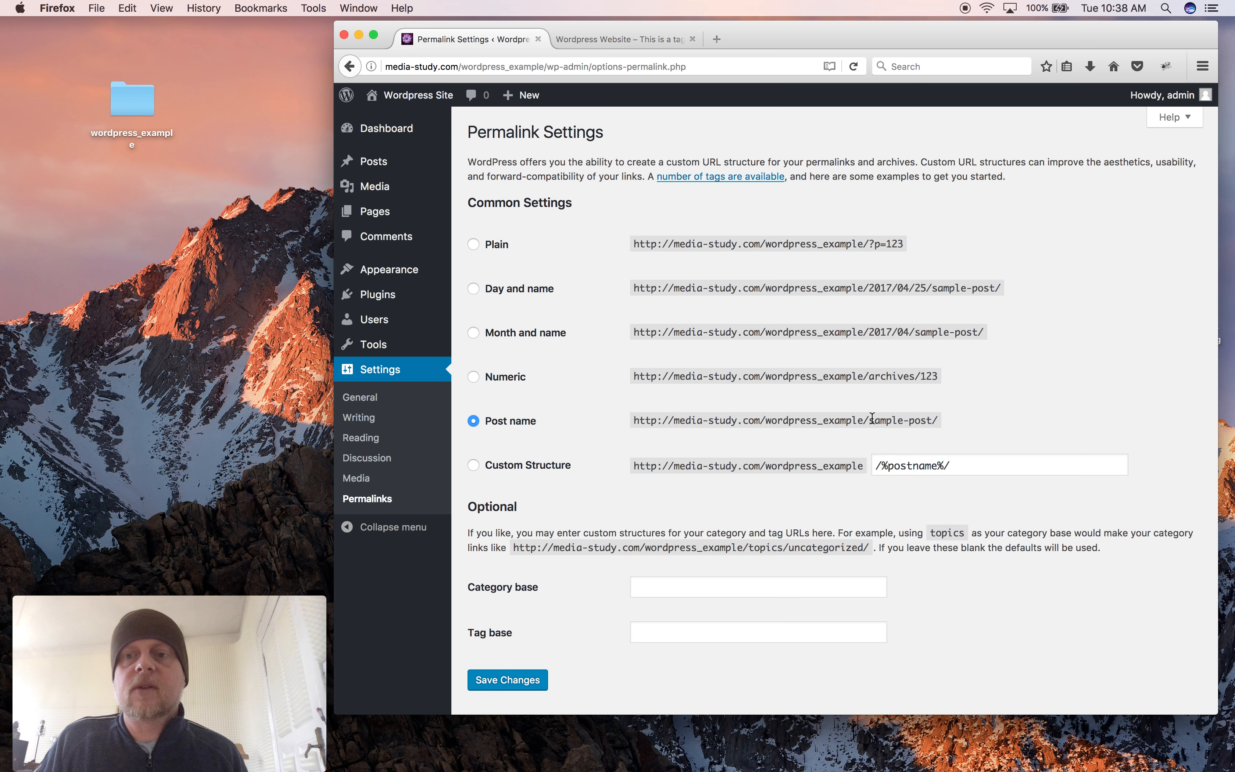
drag(872, 419, 932, 418)
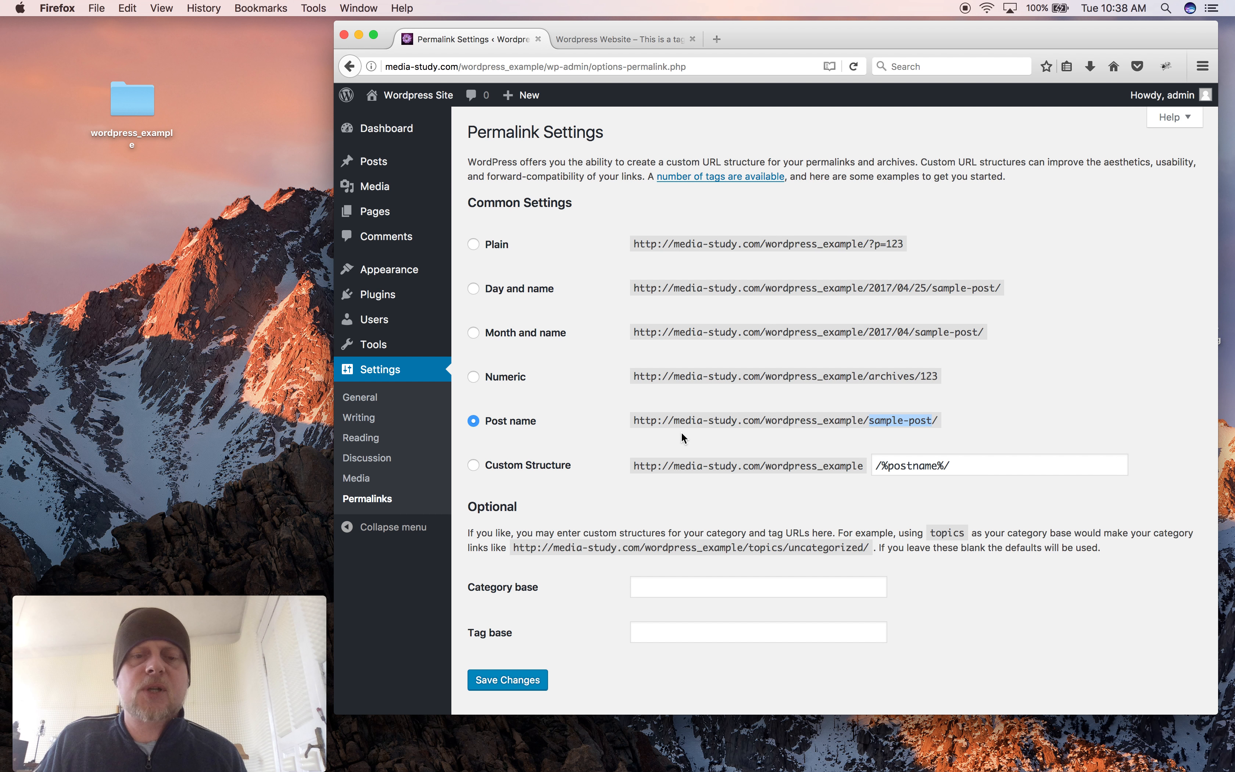
click(493, 682)
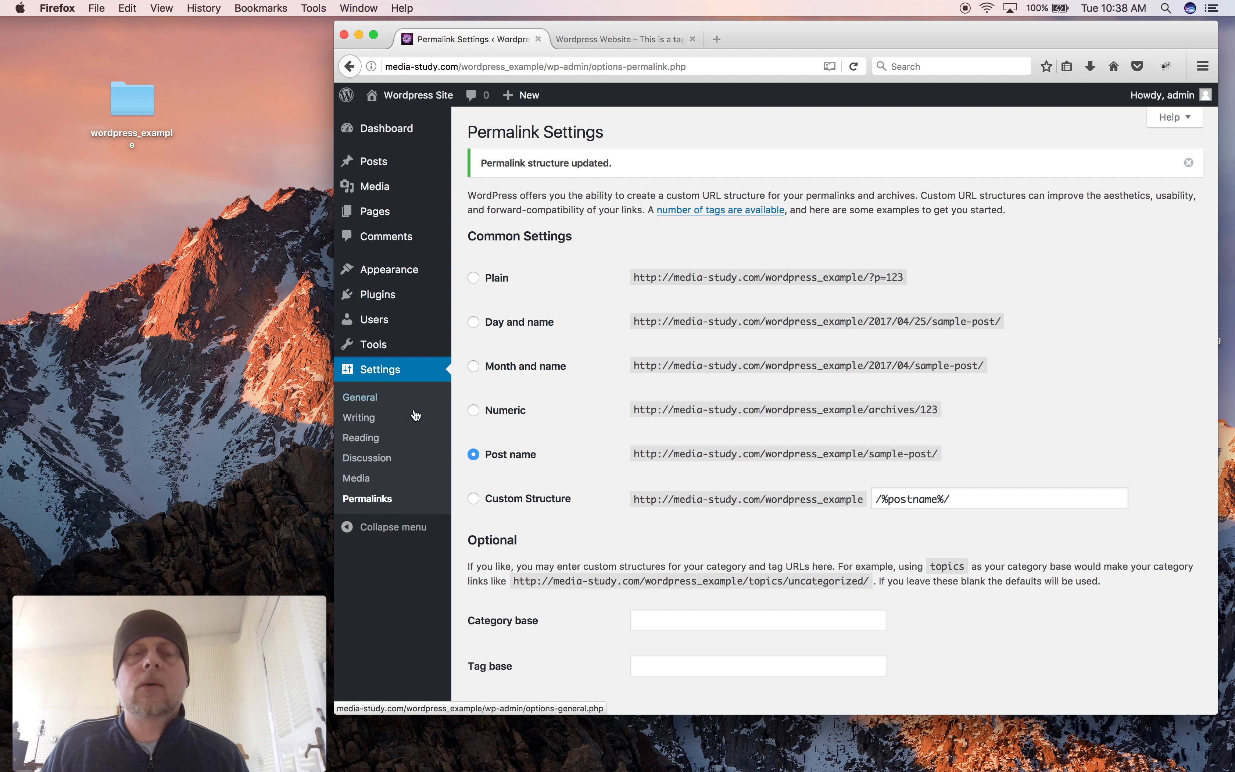
mouse_move(366, 163)
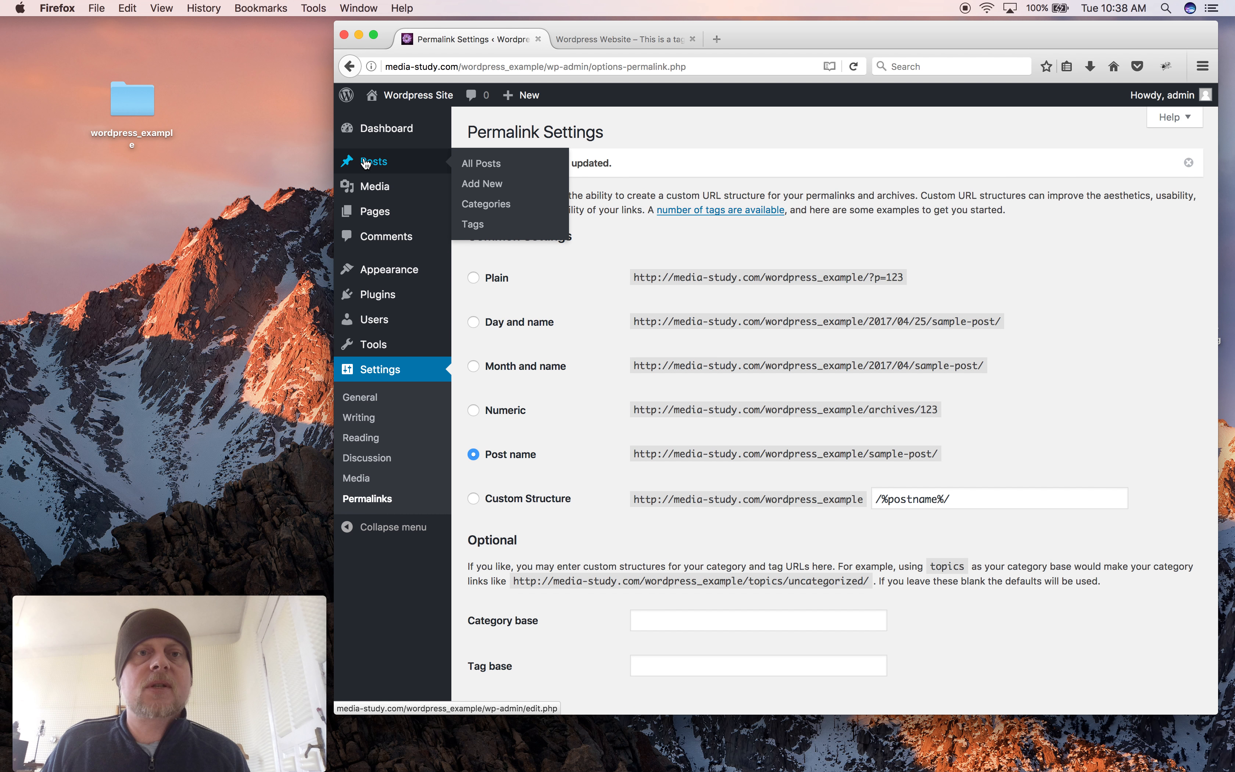
mouse_move(371, 215)
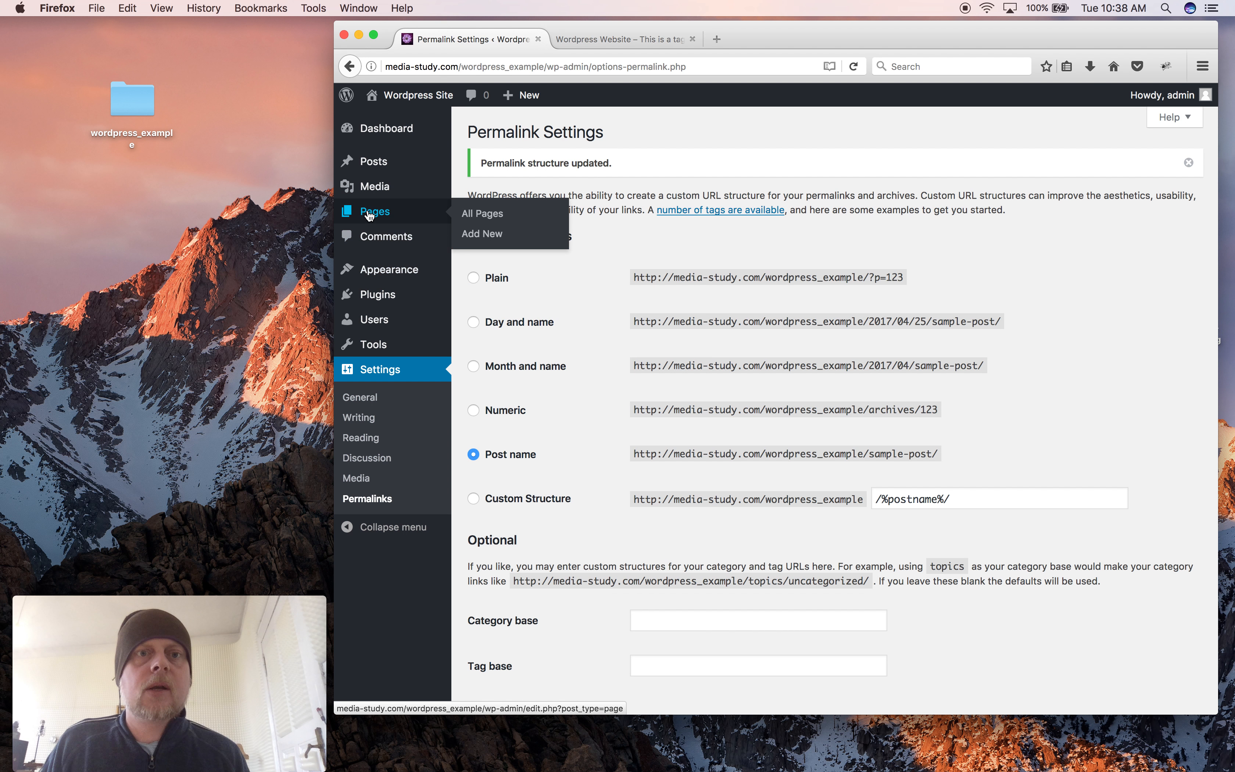
mouse_move(372, 190)
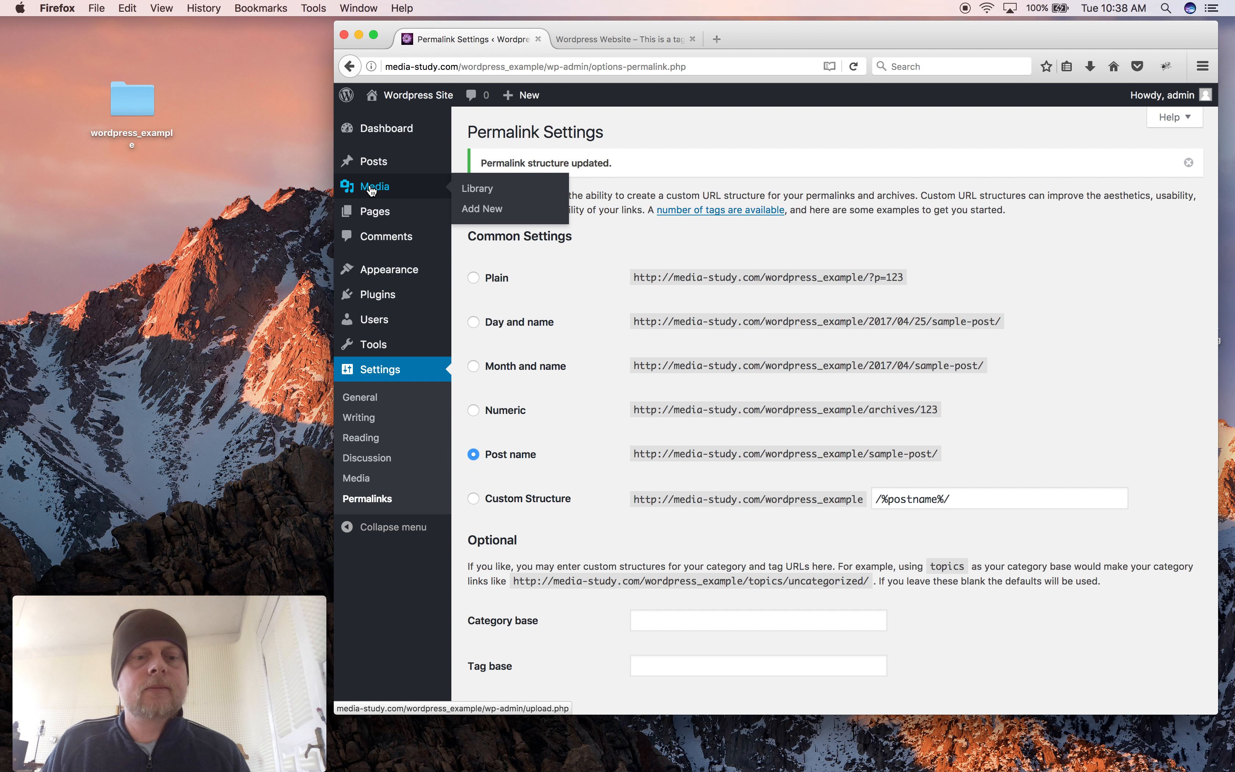